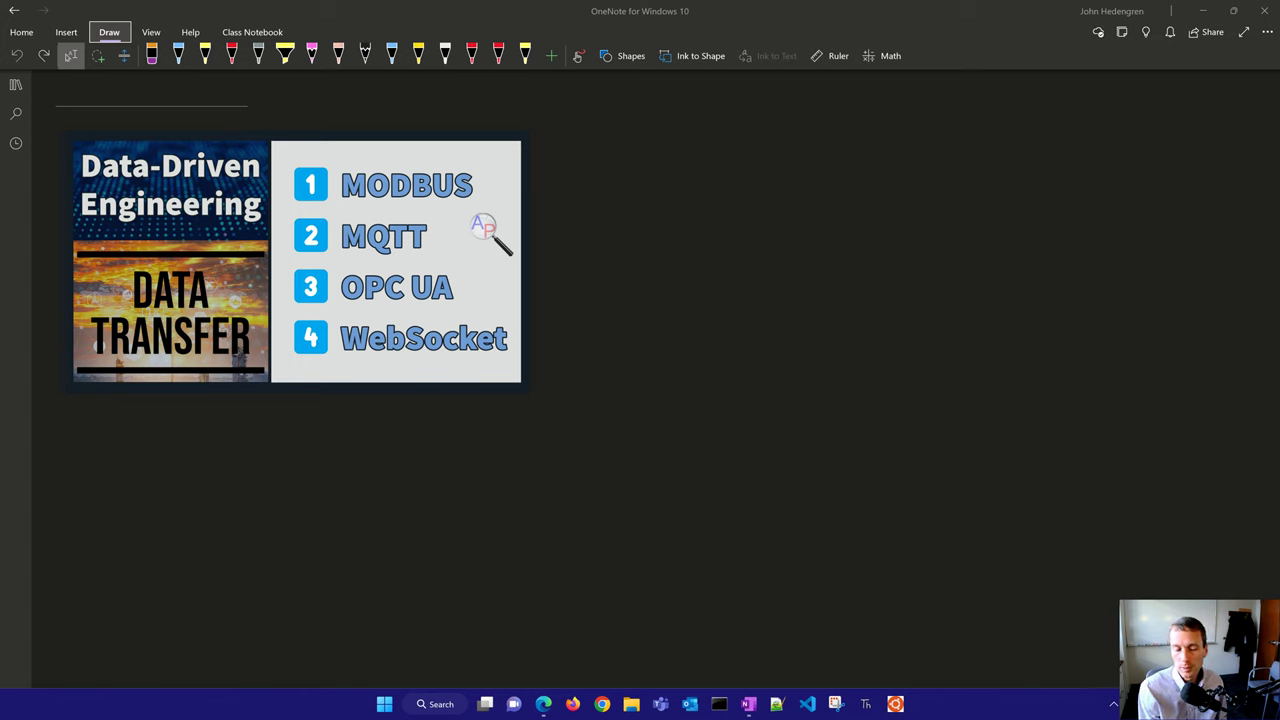
Step: In red ink, sketch two device boxes on a long shared bus line
mouse_move(115, 428)
mouse_down()
mouse_move(115, 480)
mouse_move(190, 430)
mouse_move(105, 432)
mouse_up()
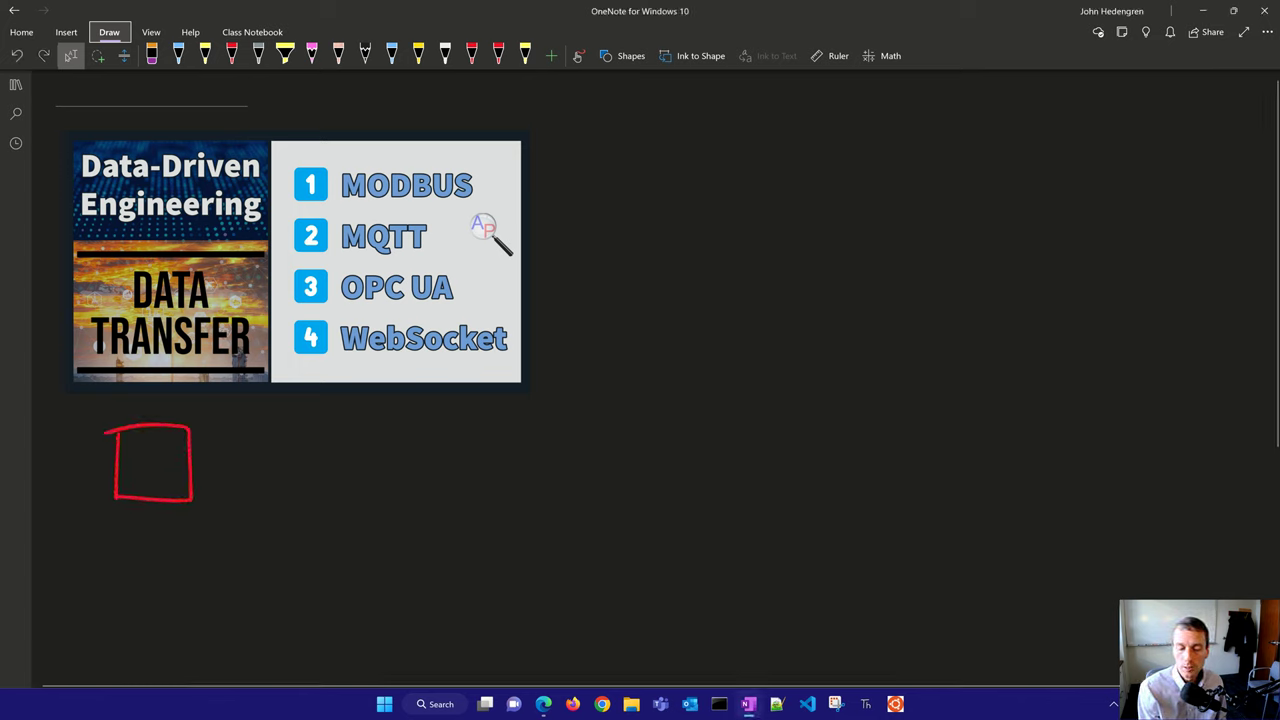
mouse_move(145, 502)
mouse_down()
mouse_move(145, 530)
mouse_move(106, 536)
mouse_move(523, 548)
mouse_up()
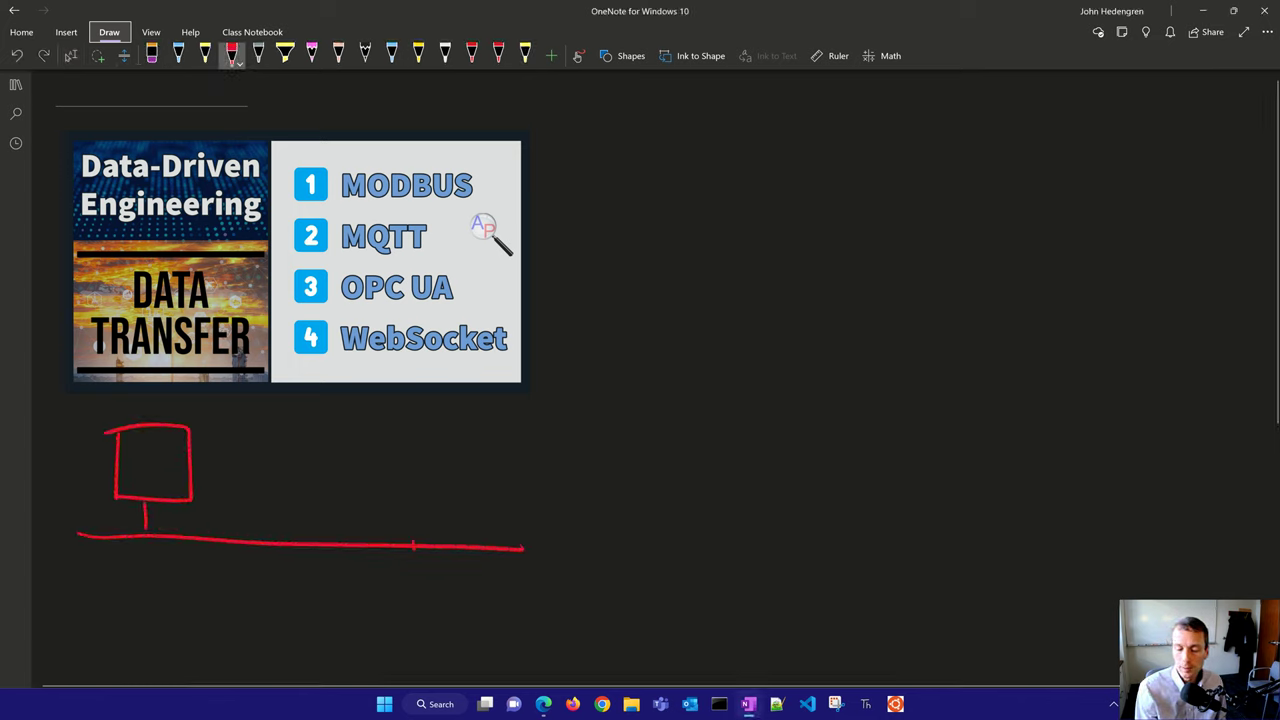
mouse_move(412, 546)
mouse_down()
mouse_move(376, 508)
mouse_move(372, 416)
mouse_move(370, 510)
mouse_up()
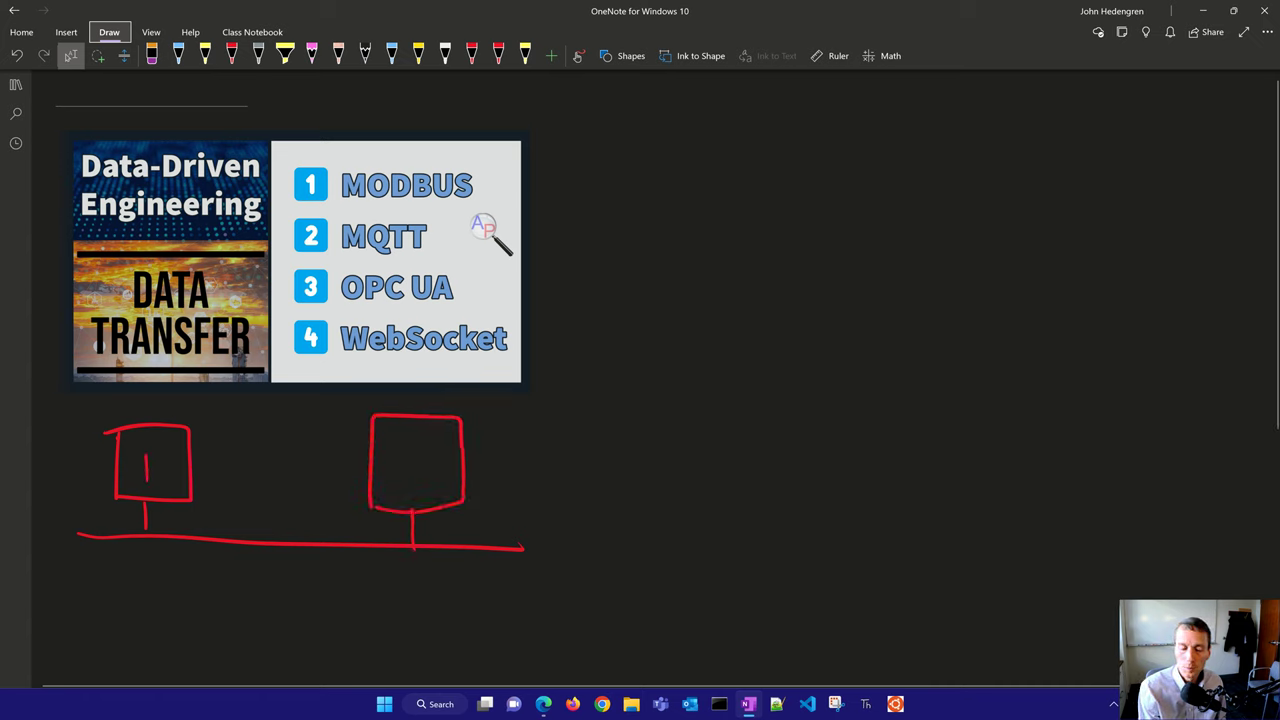
Step: Number the boxes 1 and 2 and circle the 1 beside MODBUS
drag(152, 438, 150, 440)
drag(399, 452, 429, 482)
drag(420, 427, 410, 429)
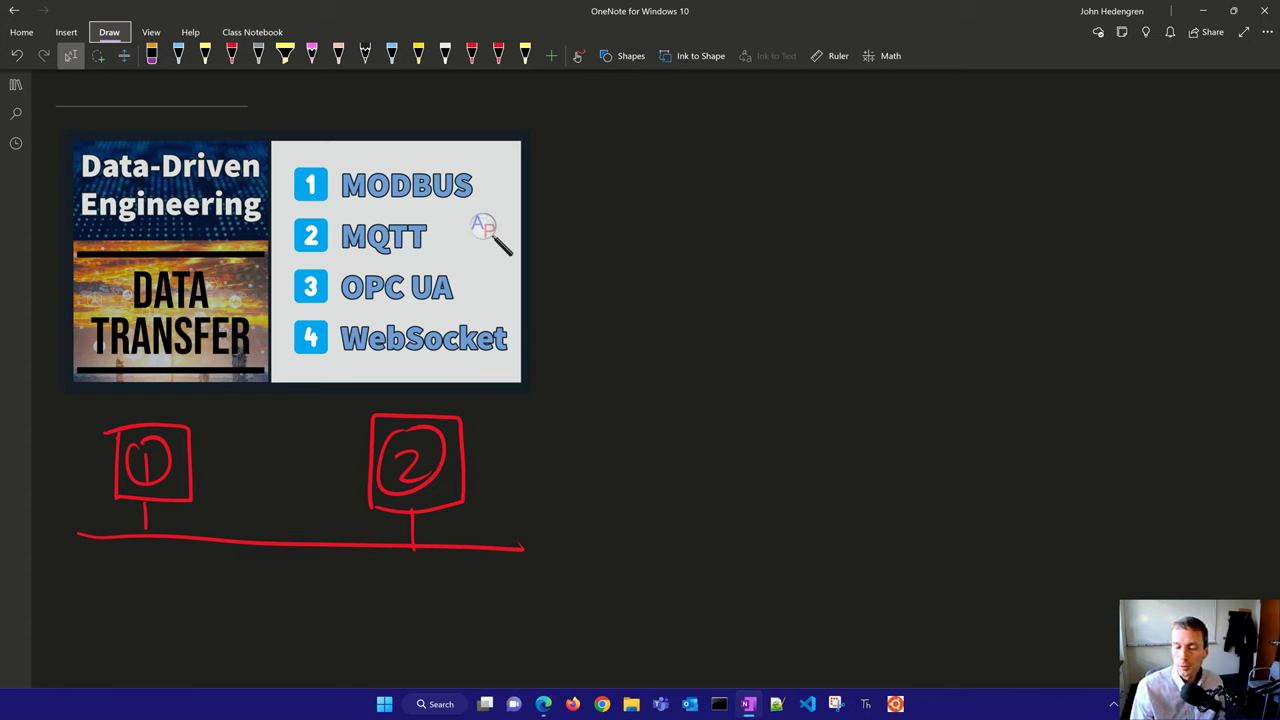
mouse_move(282, 165)
mouse_down()
mouse_move(316, 155)
mouse_move(274, 196)
mouse_move(298, 156)
mouse_up()
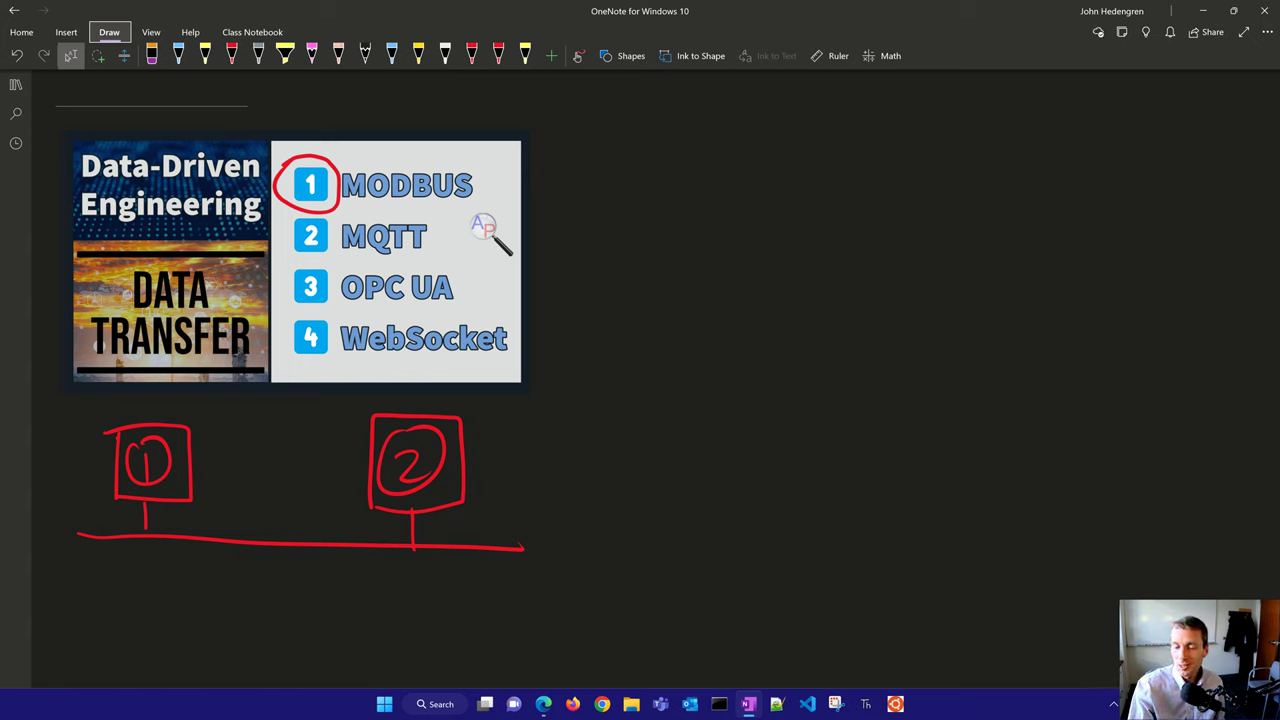
Step: Handwrite Modbus, with 0/1 binary and 16-bit beneath it
mouse_move(583, 163)
mouse_down()
mouse_move(584, 150)
mouse_move(607, 165)
mouse_move(642, 118)
mouse_move(630, 158)
mouse_move(684, 158)
mouse_up()
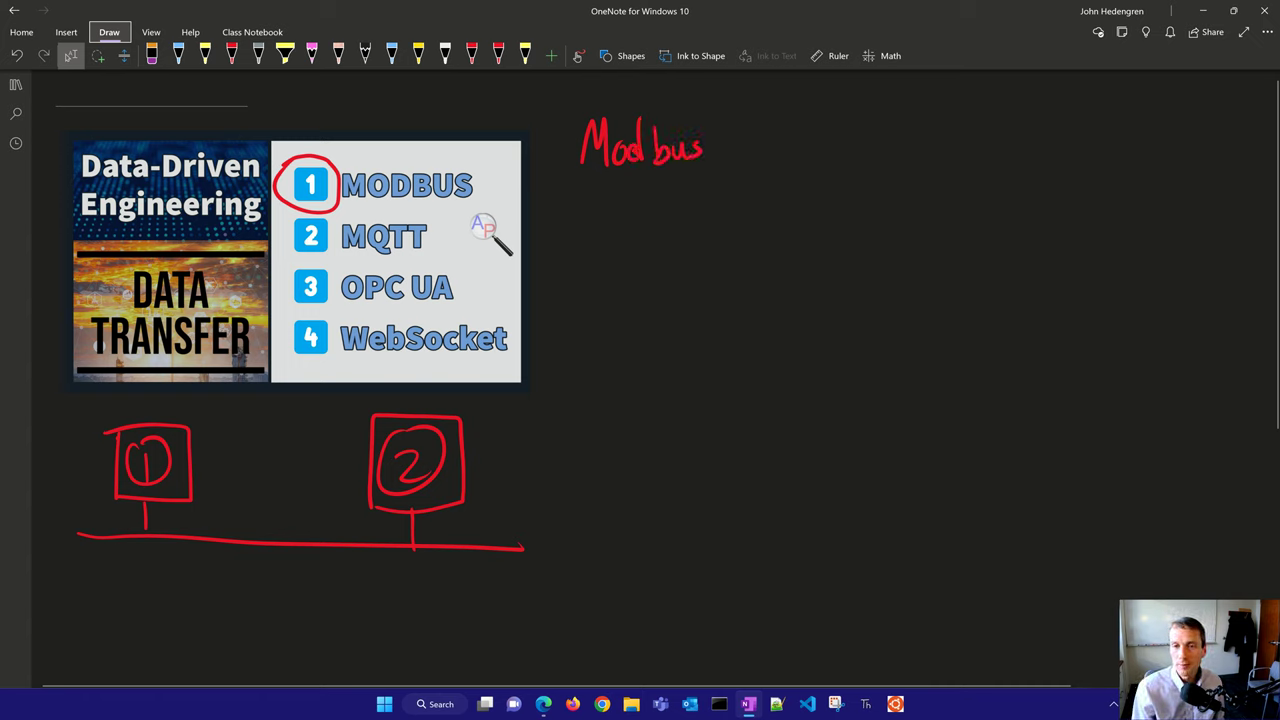
mouse_move(633, 183)
mouse_down()
mouse_move(646, 214)
mouse_move(784, 210)
mouse_up()
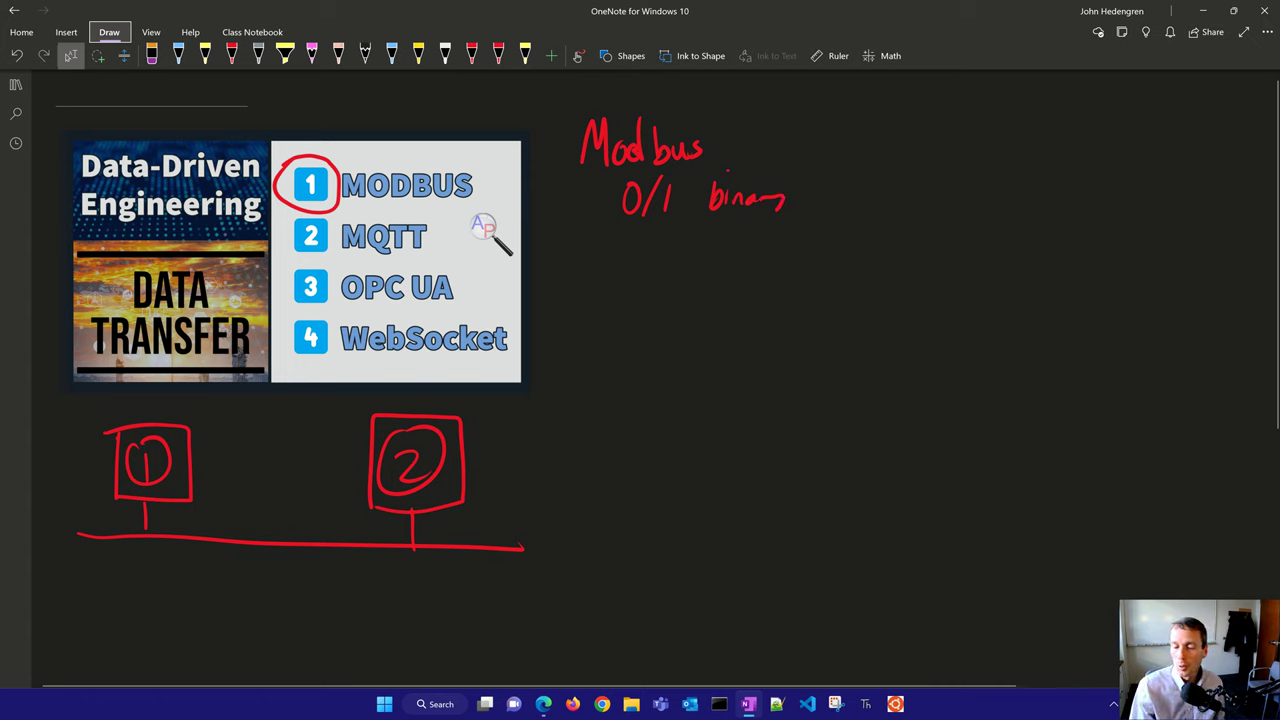
mouse_move(622, 228)
mouse_down()
mouse_move(623, 254)
mouse_move(666, 241)
mouse_up()
drag(674, 224, 688, 252)
drag(699, 226, 700, 252)
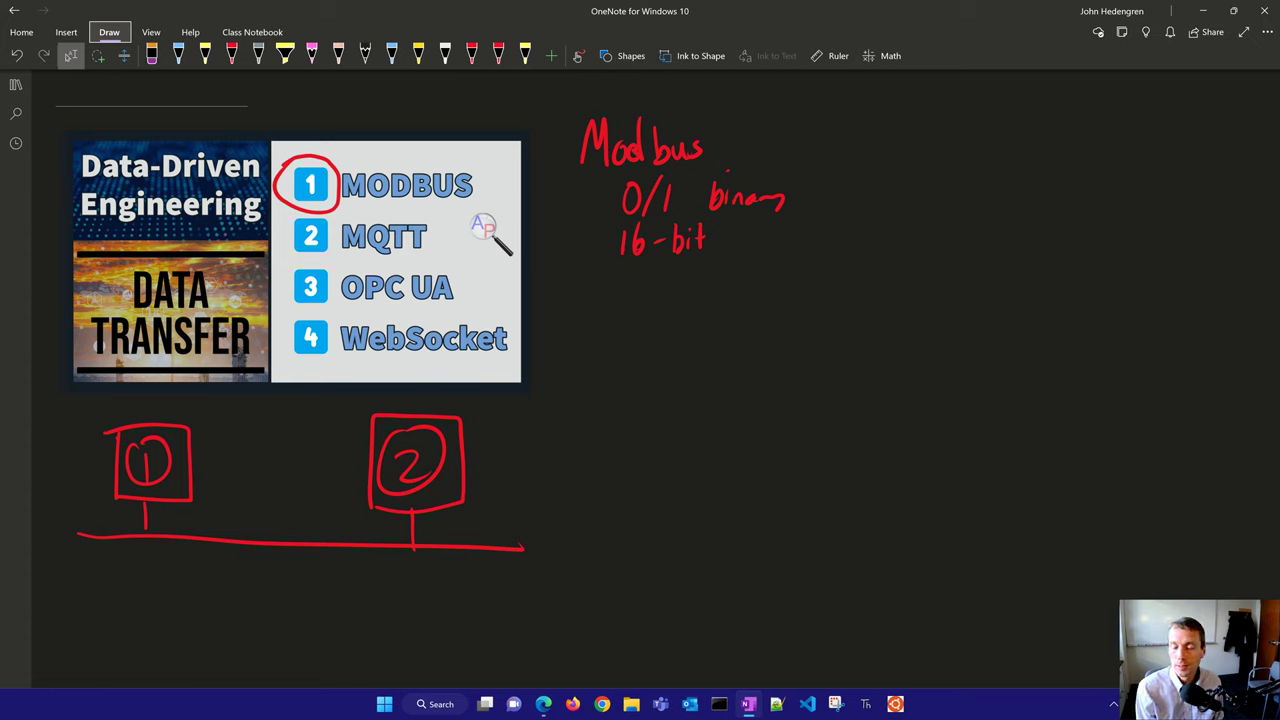
Step: Bracket the Modbus notes and label the bracket PLC, then add DCS below 16-bit
drag(805, 164, 804, 250)
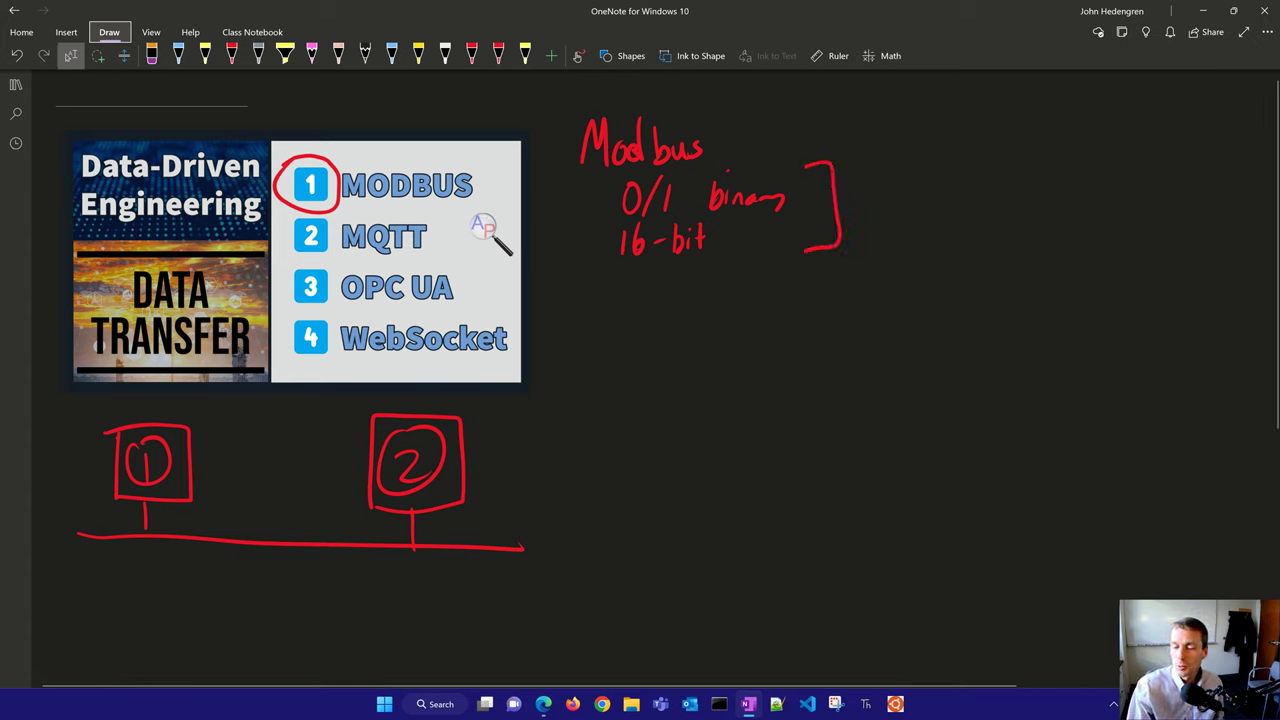
mouse_move(889, 186)
mouse_down()
mouse_move(891, 225)
mouse_move(892, 205)
mouse_up()
mouse_move(916, 183)
mouse_down()
mouse_move(917, 221)
mouse_move(938, 212)
mouse_up()
drag(972, 182, 976, 212)
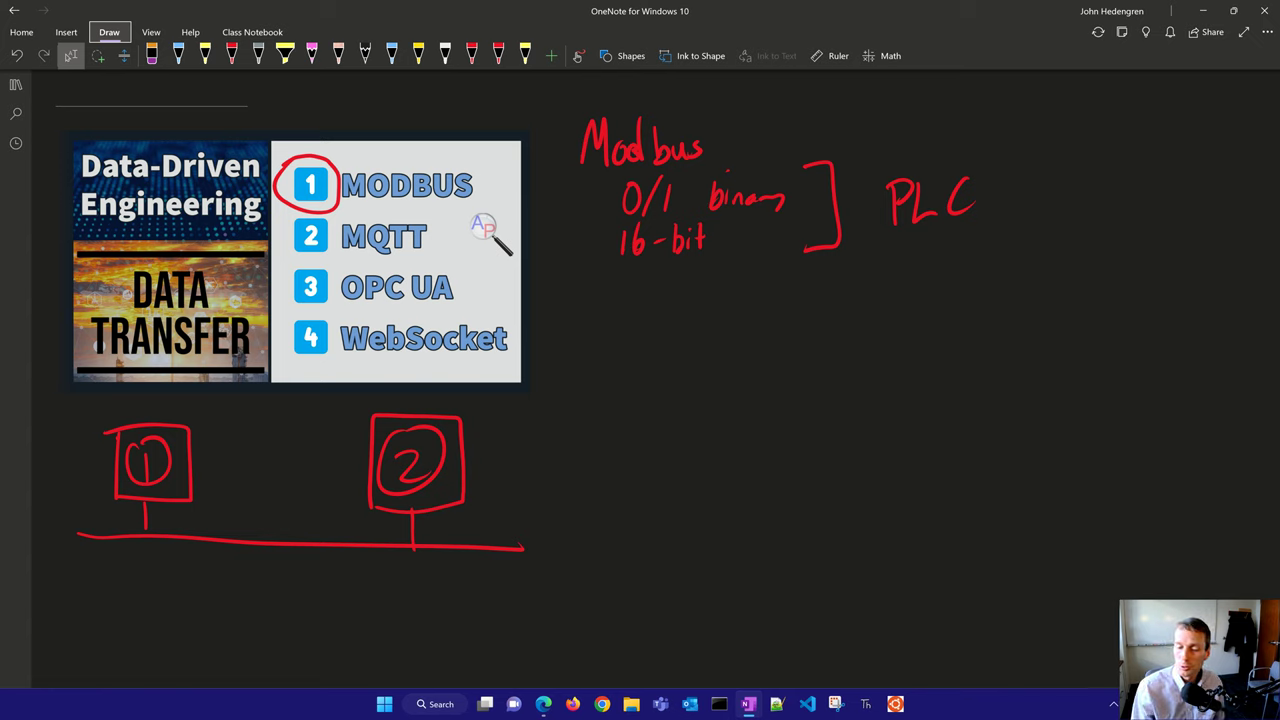
drag(621, 275, 621, 302)
mouse_move(617, 270)
mouse_down()
mouse_move(620, 302)
mouse_move(662, 298)
mouse_up()
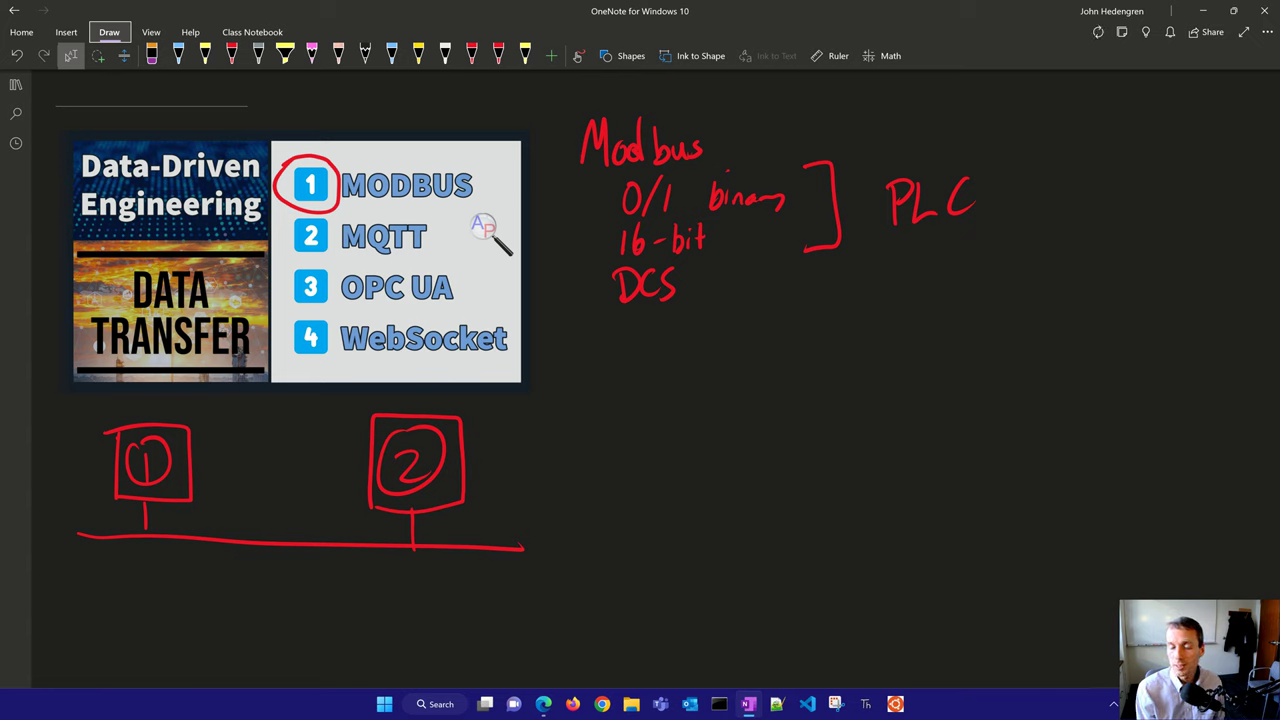
Step: Draw a double-headed arrow between box 1 and box 2
drag(205, 456, 334, 450)
drag(320, 437, 320, 460)
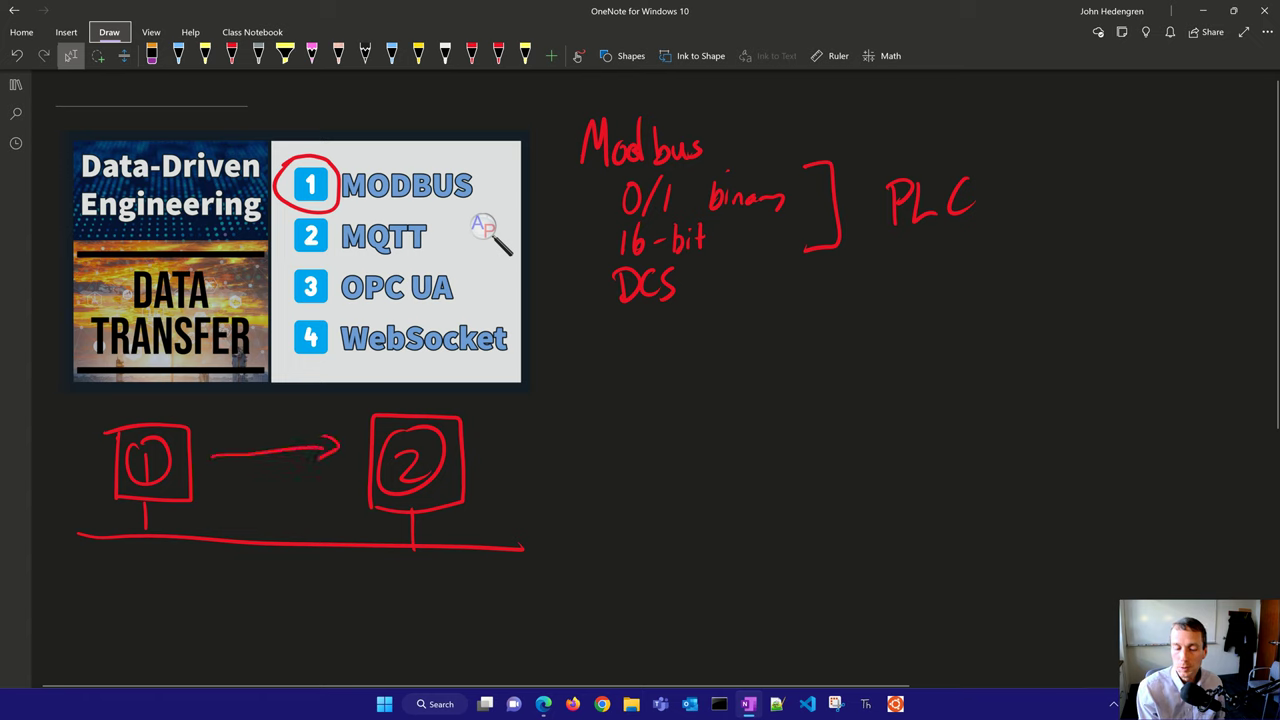
mouse_move(220, 447)
mouse_down()
mouse_move(202, 455)
mouse_move(225, 463)
mouse_up()
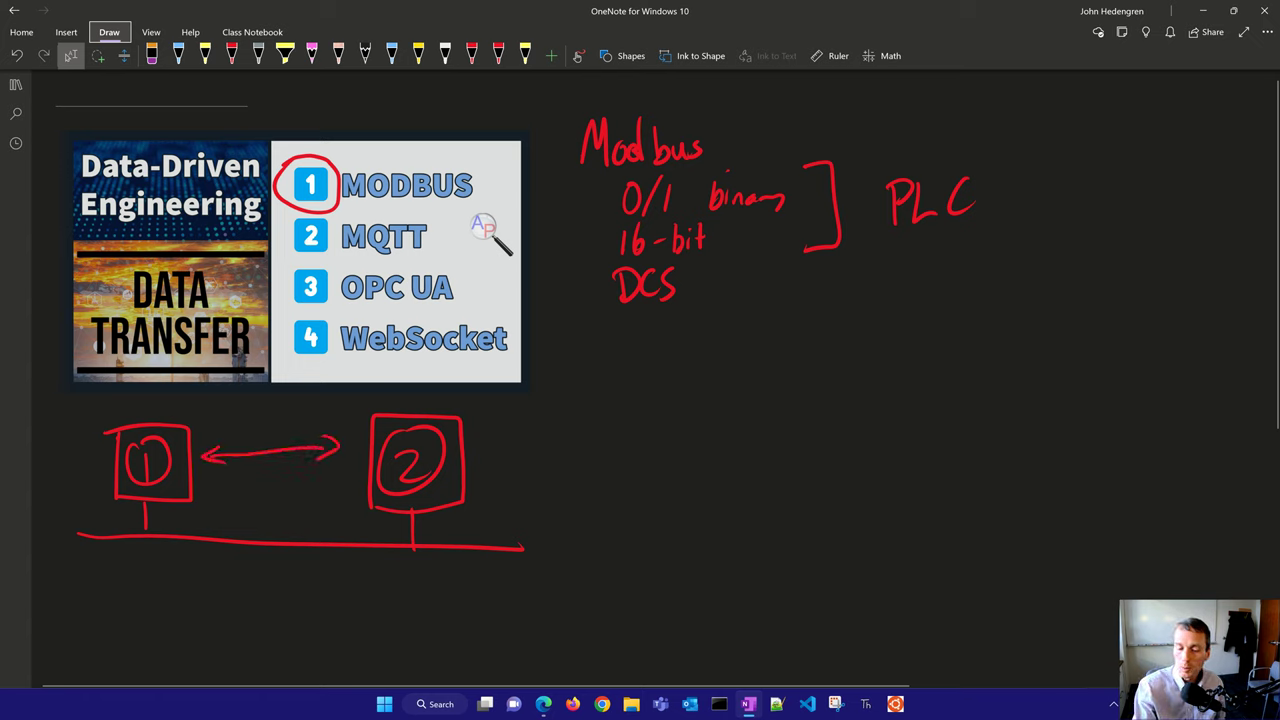
Step: Circle the 2 beside MQTT, then write MQTT with IoT beneath it
drag(312, 210, 277, 216)
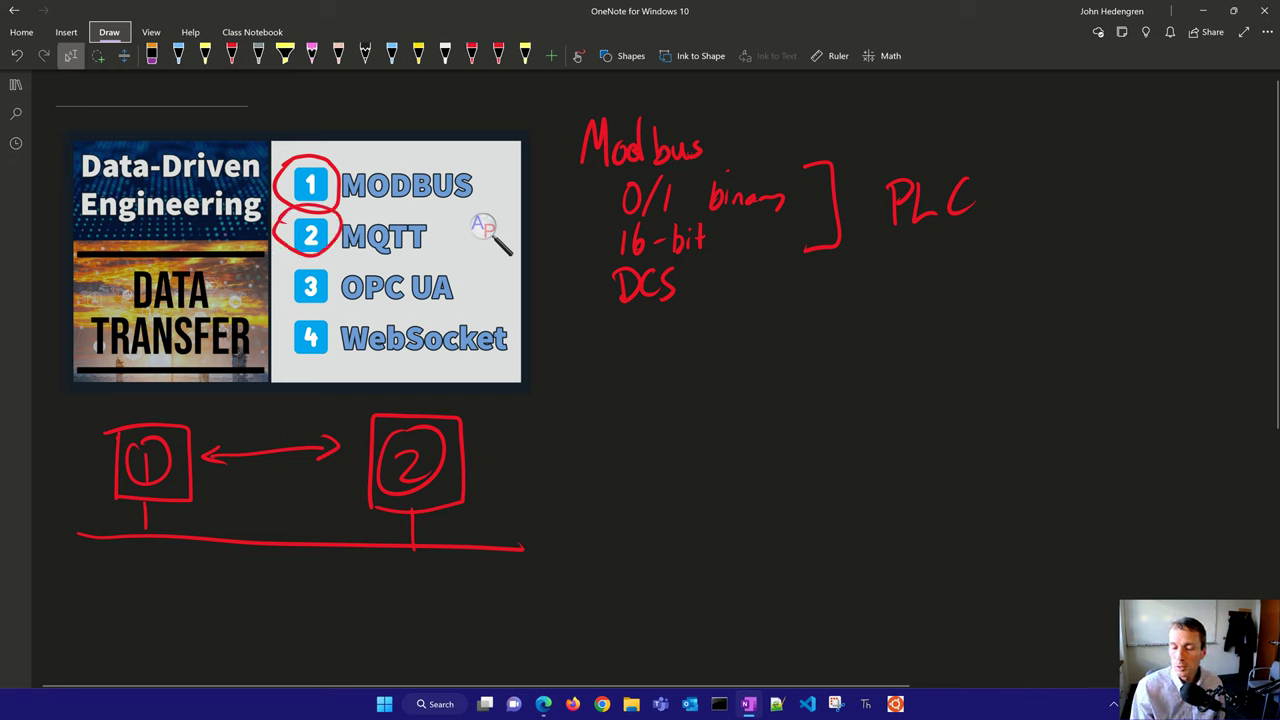
mouse_move(574, 372)
mouse_down()
mouse_move(588, 340)
mouse_move(600, 374)
mouse_up()
mouse_move(620, 332)
mouse_down()
mouse_move(610, 372)
mouse_move(626, 340)
mouse_up()
drag(620, 356, 651, 374)
mouse_move(634, 337)
mouse_down()
mouse_move(666, 332)
mouse_move(678, 372)
mouse_up()
drag(661, 336, 704, 329)
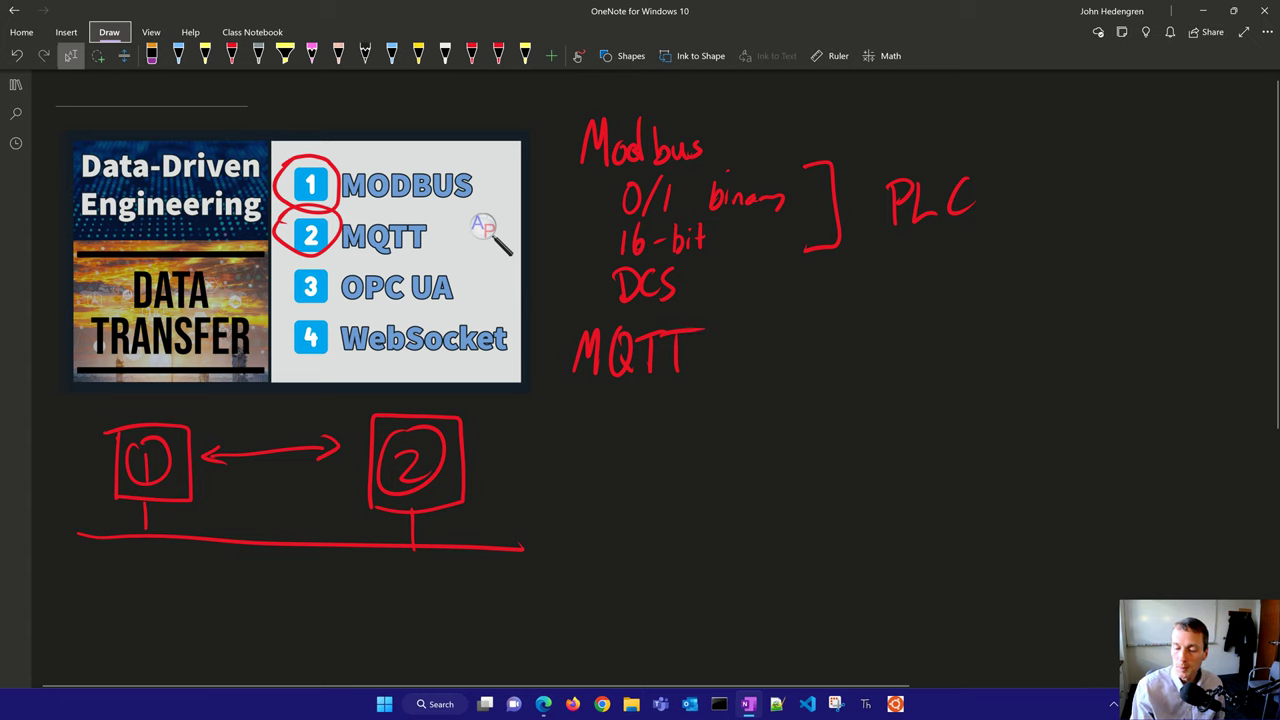
mouse_move(647, 392)
mouse_down()
mouse_move(645, 418)
mouse_move(662, 386)
mouse_up()
drag(641, 420, 671, 405)
mouse_move(694, 390)
mouse_down()
mouse_move(693, 416)
mouse_move(709, 387)
mouse_up()
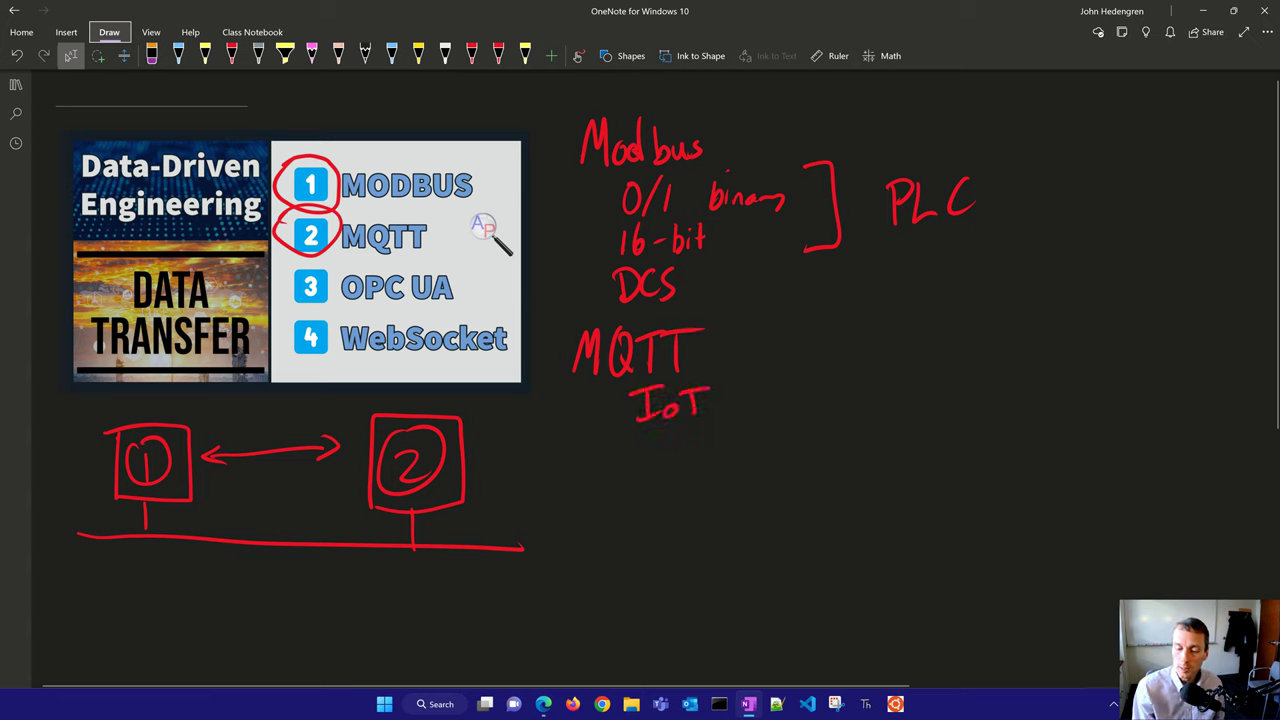
Step: Draw broker box B with an incoming arrow labelled Publish
mouse_move(922, 366)
mouse_down()
mouse_move(921, 414)
mouse_move(926, 362)
mouse_move(932, 400)
mouse_up()
mouse_move(934, 372)
mouse_down()
mouse_move(948, 398)
mouse_move(934, 402)
mouse_move(1050, 387)
mouse_move(1066, 372)
mouse_move(1086, 398)
mouse_up()
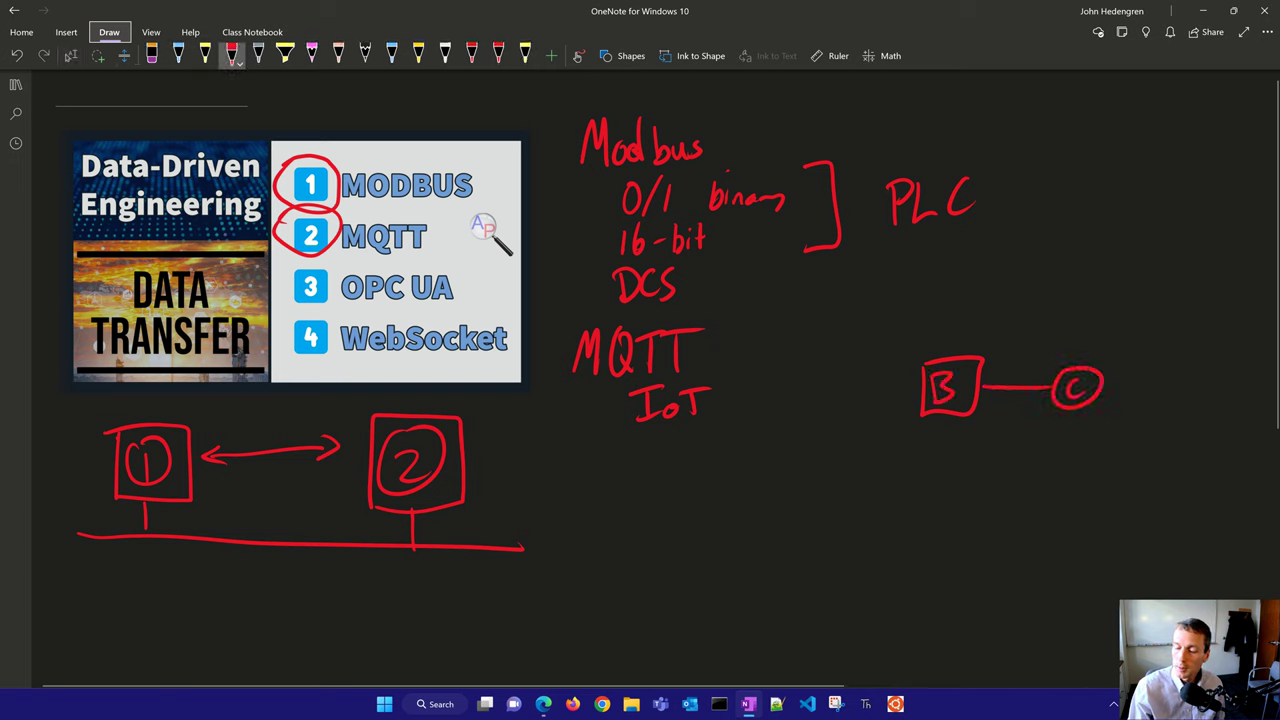
mouse_move(994, 380)
mouse_down()
mouse_move(981, 389)
mouse_move(994, 398)
mouse_up()
mouse_move(1007, 348)
mouse_down()
mouse_move(1008, 375)
mouse_move(1080, 352)
mouse_up()
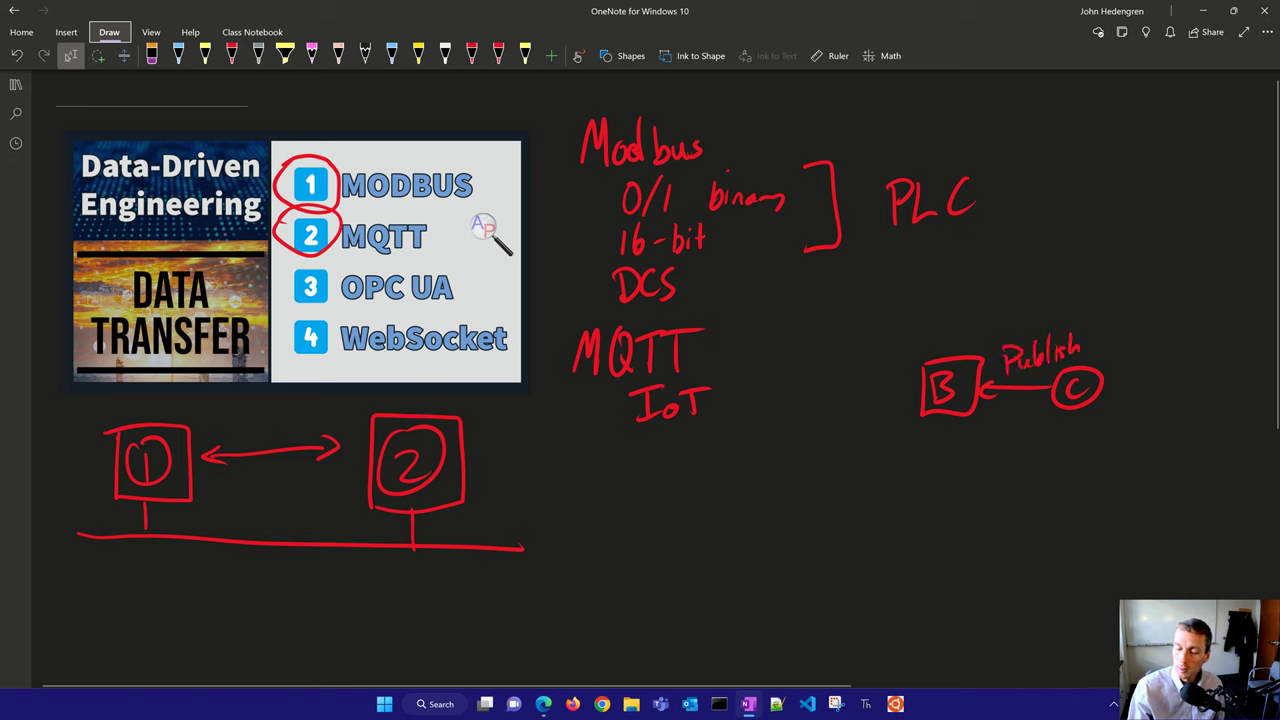
Step: Add client circles C linked to B, with arrows labelled Subscribe
drag(918, 393, 862, 430)
mouse_move(862, 412)
mouse_down()
mouse_move(862, 432)
mouse_move(890, 422)
mouse_move(836, 472)
mouse_move(846, 460)
mouse_up()
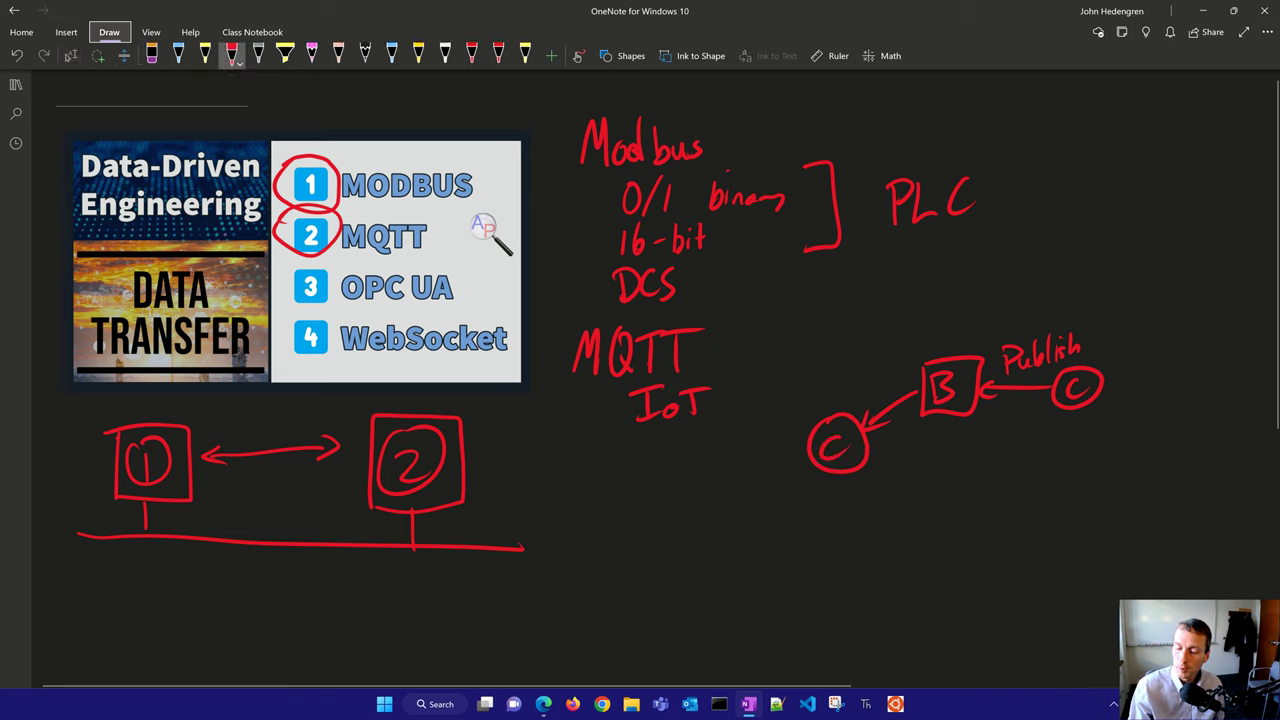
mouse_move(856, 374)
mouse_down()
mouse_move(842, 392)
mouse_move(913, 354)
mouse_up()
drag(916, 346, 922, 354)
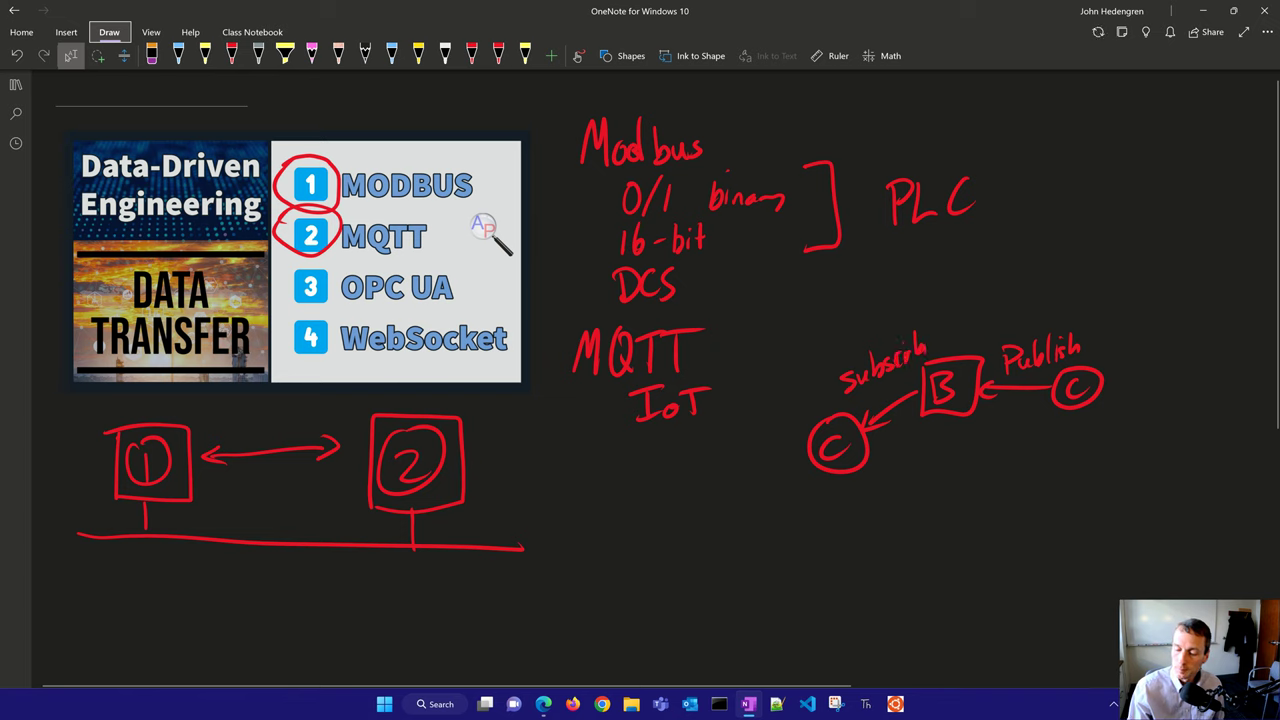
drag(925, 348, 939, 352)
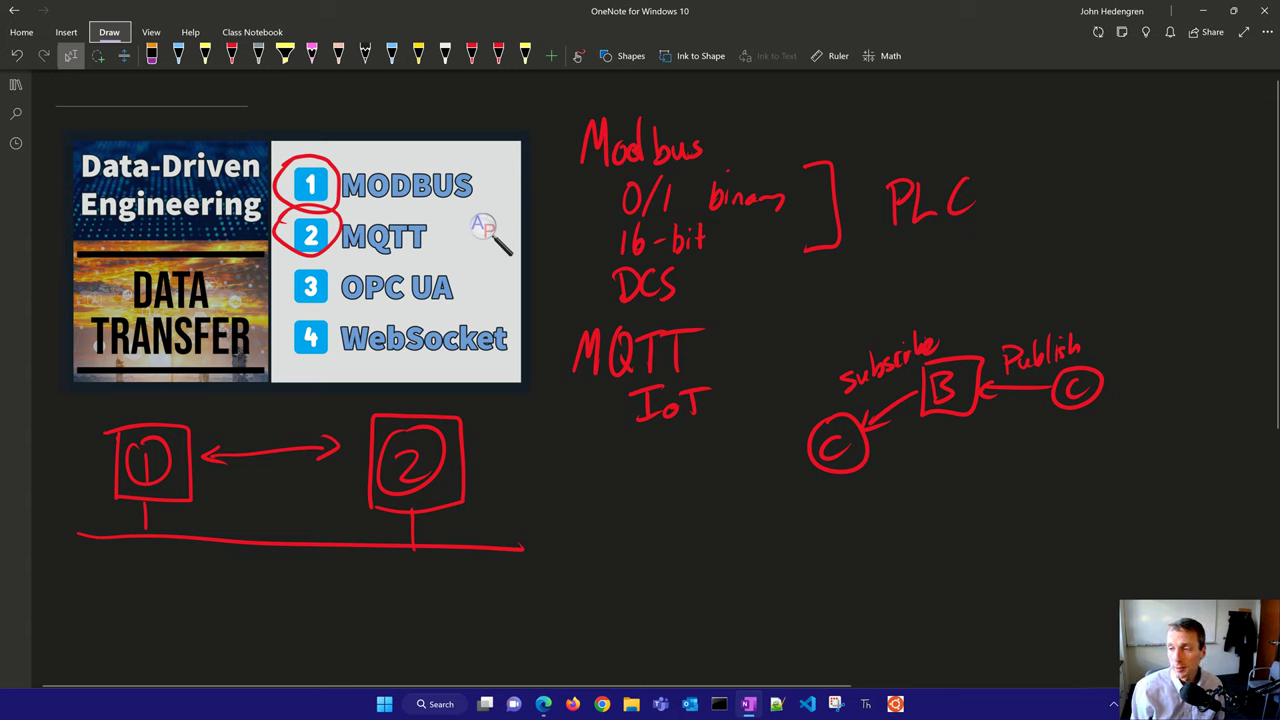
mouse_move(1003, 405)
mouse_down()
mouse_move(1046, 401)
mouse_move(990, 427)
mouse_move(1036, 429)
mouse_up()
drag(1044, 423, 1086, 428)
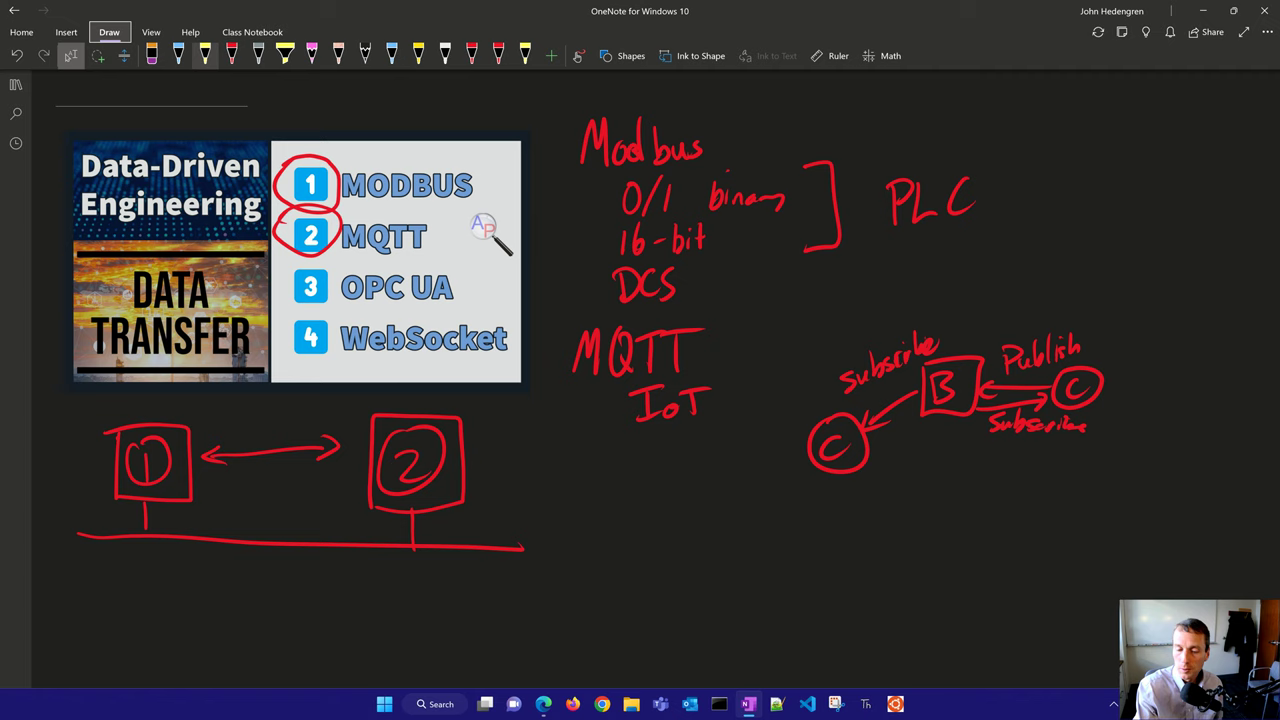
Step: In yellow, outline broker B and add a third client linked below it
click(205, 55)
mouse_move(912, 366)
mouse_down()
mouse_move(910, 420)
mouse_move(988, 386)
mouse_move(910, 360)
mouse_up()
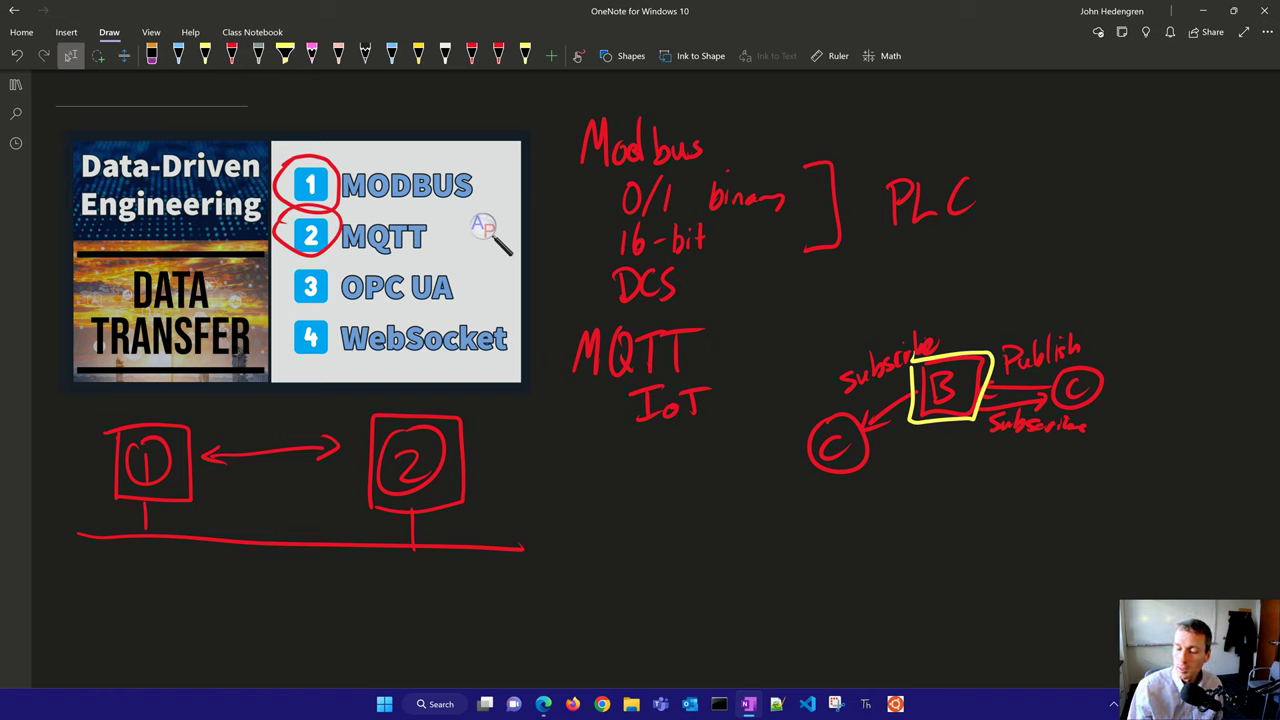
mouse_move(963, 421)
mouse_down()
mouse_move(962, 458)
mouse_move(975, 453)
mouse_move(986, 489)
mouse_up()
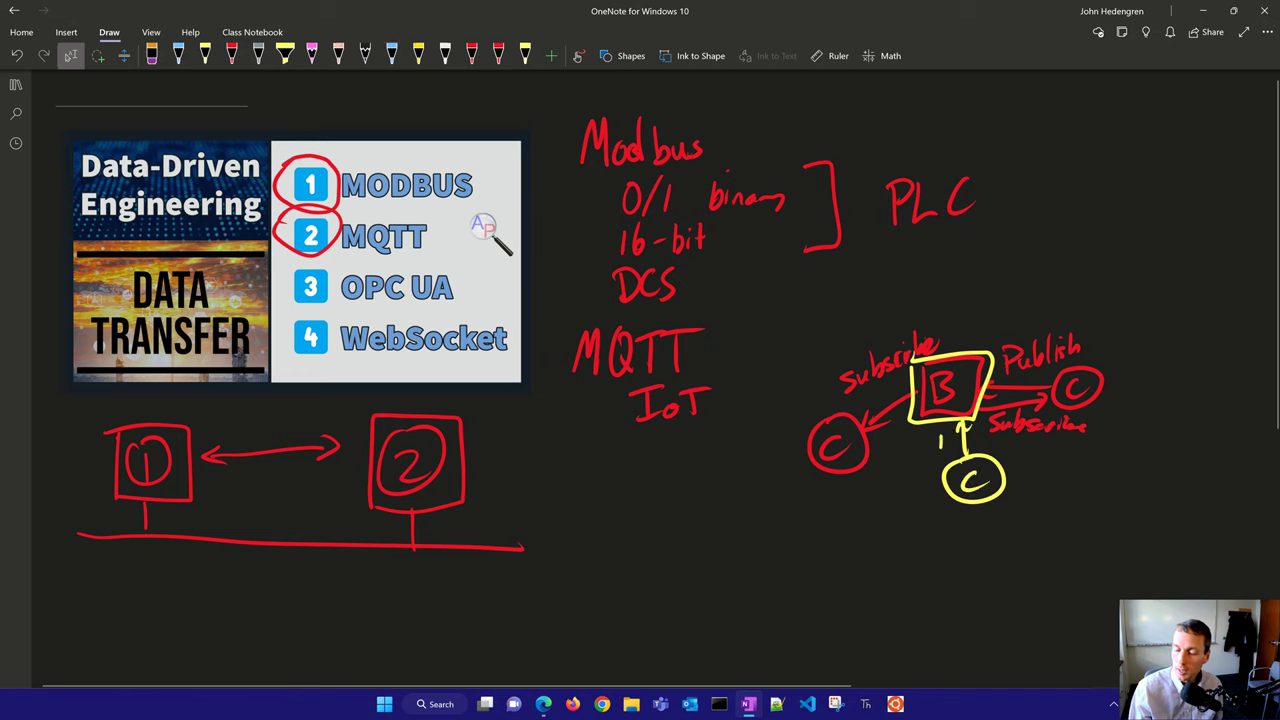
drag(930, 436, 955, 432)
drag(941, 436, 940, 452)
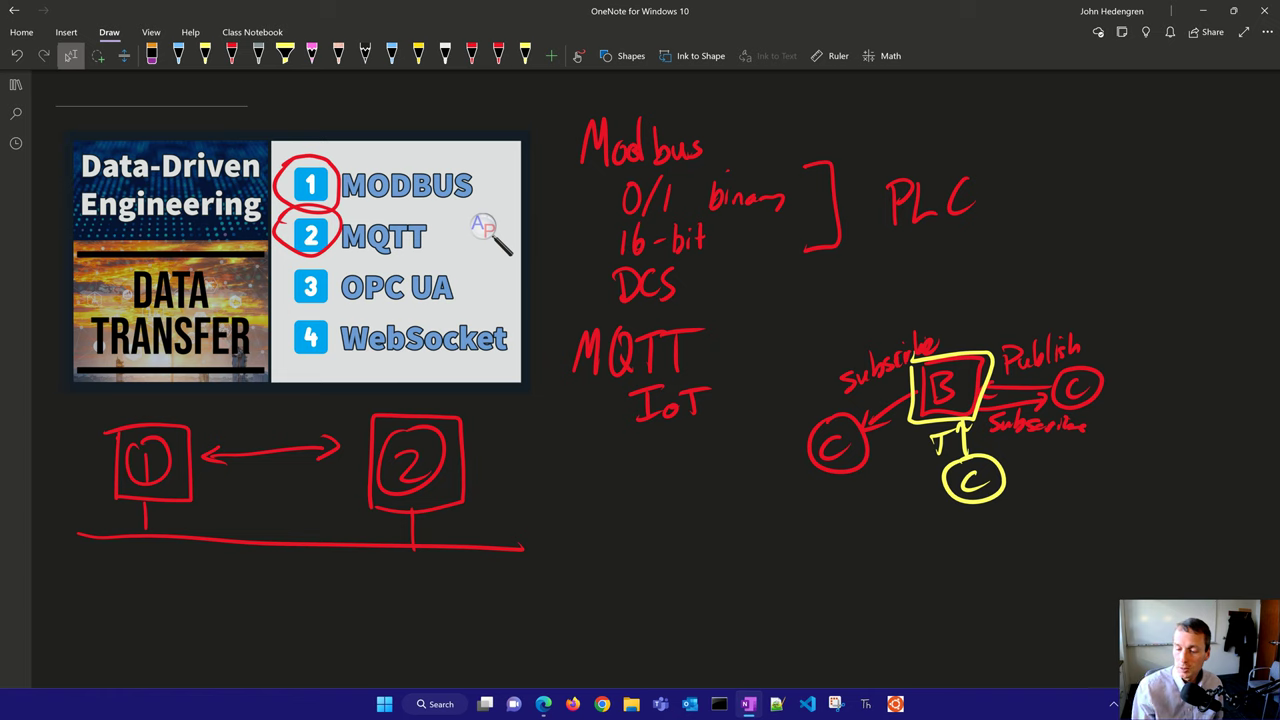
Step: Write Imager and Audio below IoT, and circle the 3 beside OPC UA
drag(630, 449, 663, 443)
mouse_move(646, 446)
mouse_down()
mouse_move(645, 468)
mouse_move(662, 468)
mouse_up()
mouse_move(664, 470)
mouse_down()
mouse_move(670, 458)
mouse_move(696, 466)
mouse_move(700, 484)
mouse_move(728, 458)
mouse_move(636, 514)
mouse_move(654, 512)
mouse_up()
drag(638, 502, 652, 500)
drag(656, 496, 682, 510)
mouse_move(680, 498)
mouse_down()
mouse_move(672, 508)
mouse_move(688, 504)
mouse_up()
drag(704, 494, 702, 496)
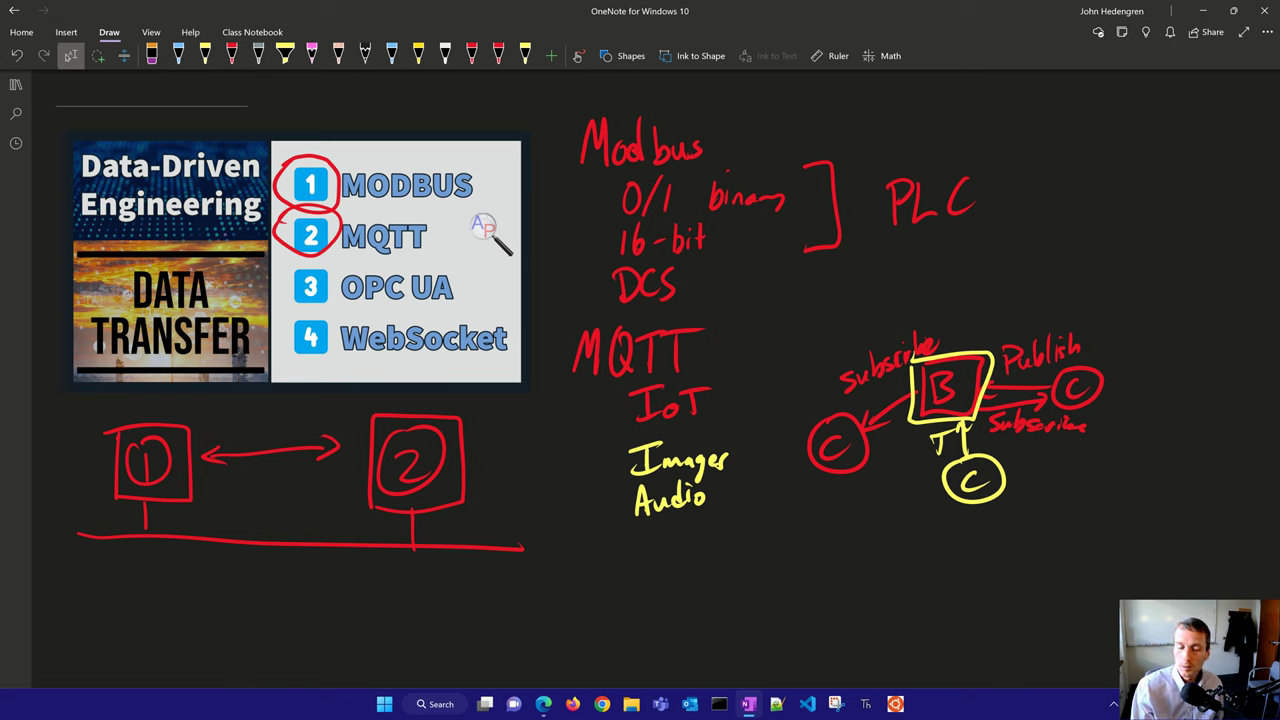
mouse_move(343, 290)
mouse_down()
mouse_move(304, 252)
mouse_move(332, 302)
mouse_up()
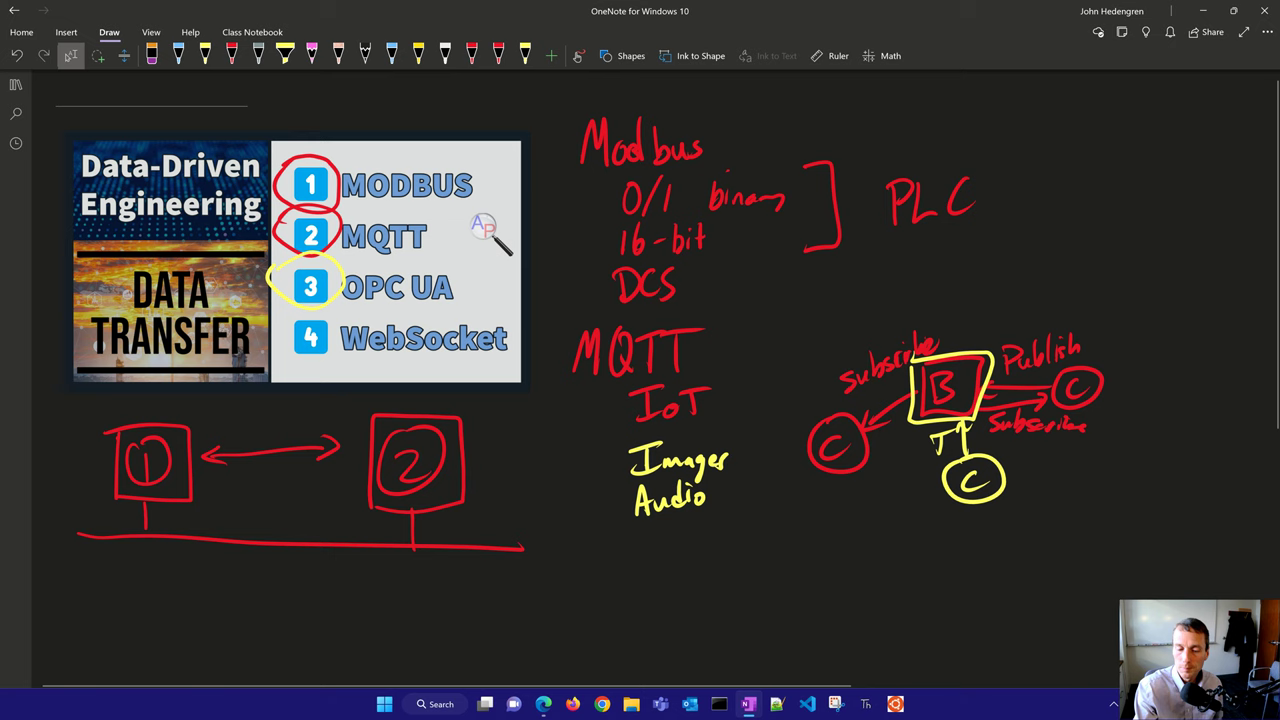
Step: In light blue, write OPC UA at the end of the bus line
click(179, 57)
click(71, 56)
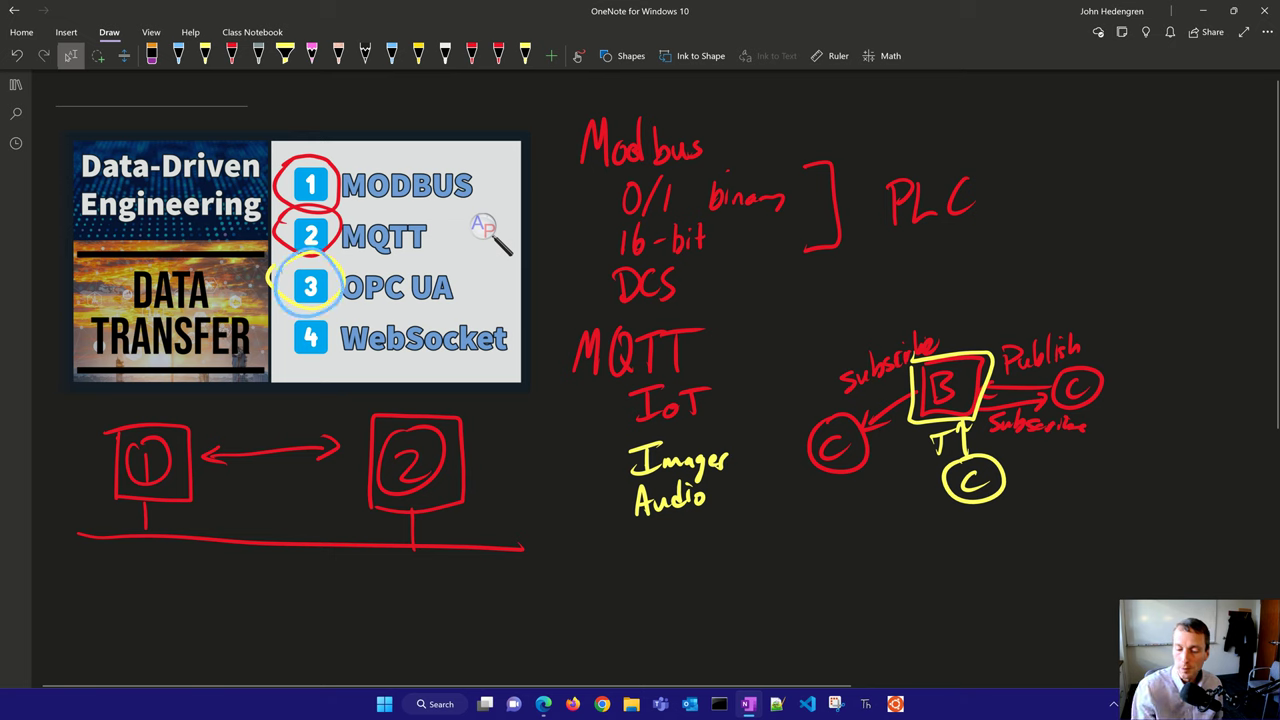
mouse_move(580, 533)
mouse_down()
mouse_move(556, 550)
mouse_move(578, 534)
mouse_up()
mouse_move(592, 536)
mouse_down()
mouse_move(594, 564)
mouse_move(594, 548)
mouse_move(664, 564)
mouse_move(708, 548)
mouse_up()
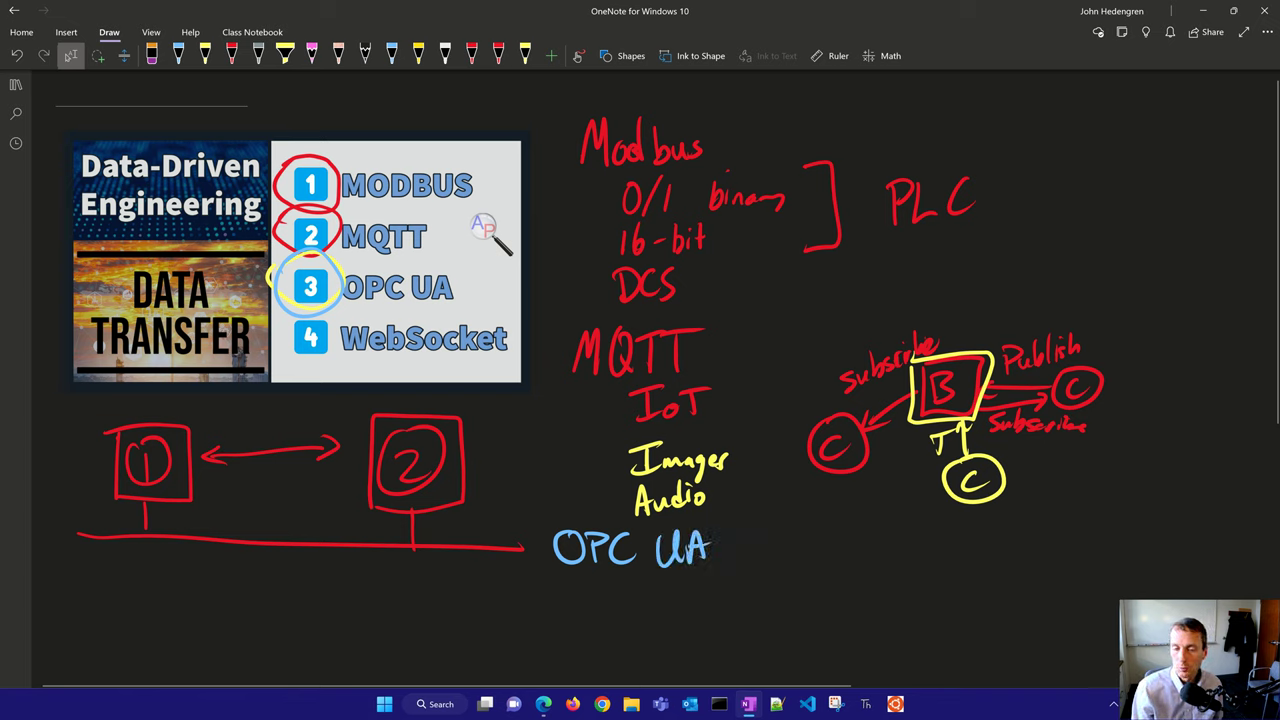
Step: Write OPC DA and OPC HDA below, enclose them in an oval, and arrow OPC UA to New
mouse_move(612, 586)
mouse_down()
mouse_move(597, 598)
mouse_move(612, 587)
mouse_up()
mouse_move(624, 584)
mouse_down()
mouse_move(626, 608)
mouse_move(630, 596)
mouse_move(683, 608)
mouse_up()
mouse_move(684, 584)
mouse_down()
mouse_move(686, 608)
mouse_move(786, 584)
mouse_up()
drag(796, 584, 800, 606)
mouse_move(800, 584)
mouse_down()
mouse_move(802, 596)
mouse_move(856, 606)
mouse_up()
mouse_move(856, 592)
mouse_down()
mouse_move(870, 590)
mouse_move(868, 604)
mouse_up()
drag(880, 580, 882, 604)
mouse_move(895, 603)
mouse_down()
mouse_move(904, 577)
mouse_move(914, 602)
mouse_up()
drag(898, 594, 912, 593)
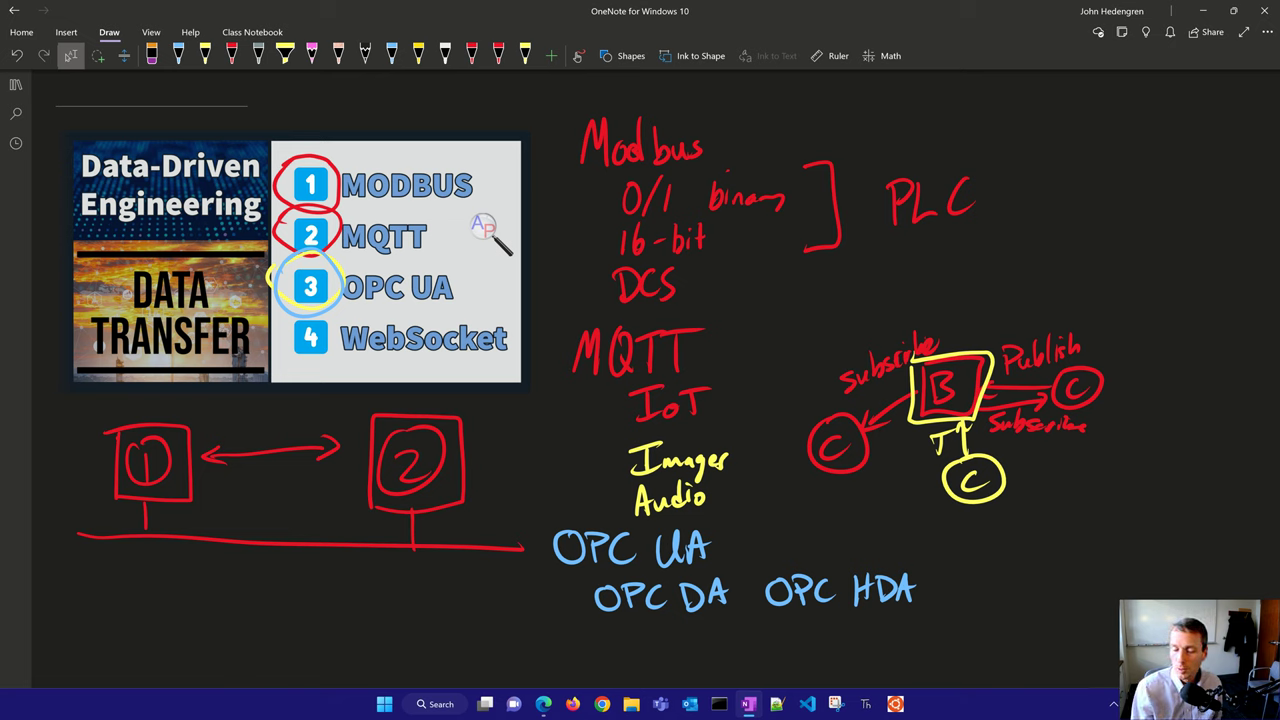
mouse_move(580, 592)
mouse_down()
mouse_move(758, 565)
mouse_move(945, 582)
mouse_move(630, 622)
mouse_move(574, 597)
mouse_up()
mouse_move(720, 548)
mouse_down()
mouse_move(778, 535)
mouse_move(766, 543)
mouse_move(818, 505)
mouse_move(836, 538)
mouse_move(858, 514)
mouse_up()
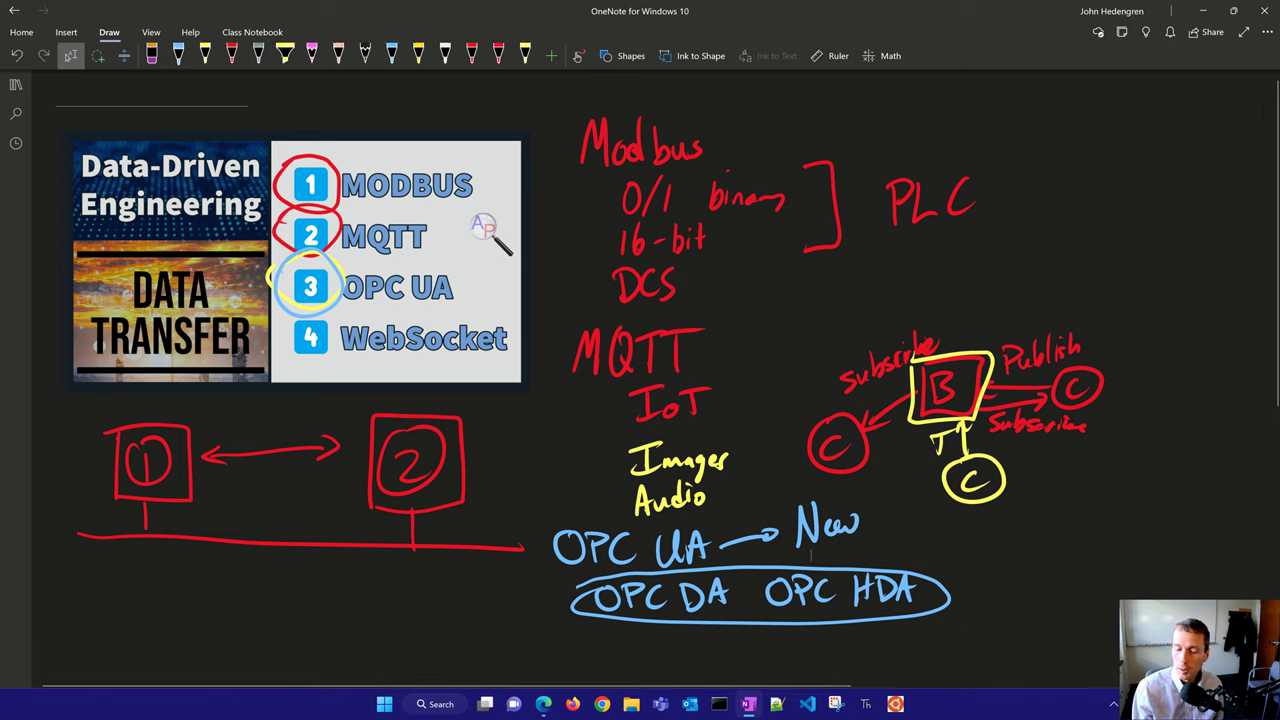
Step: Draw a blue HMI box beside box 2 and a blue A box left of box 1
mouse_move(518, 505)
mouse_down()
mouse_move(518, 550)
mouse_move(566, 428)
mouse_move(492, 488)
mouse_move(526, 448)
mouse_up()
mouse_move(527, 466)
mouse_down()
mouse_move(525, 482)
mouse_move(537, 478)
mouse_up()
drag(527, 450, 544, 448)
drag(538, 474, 552, 468)
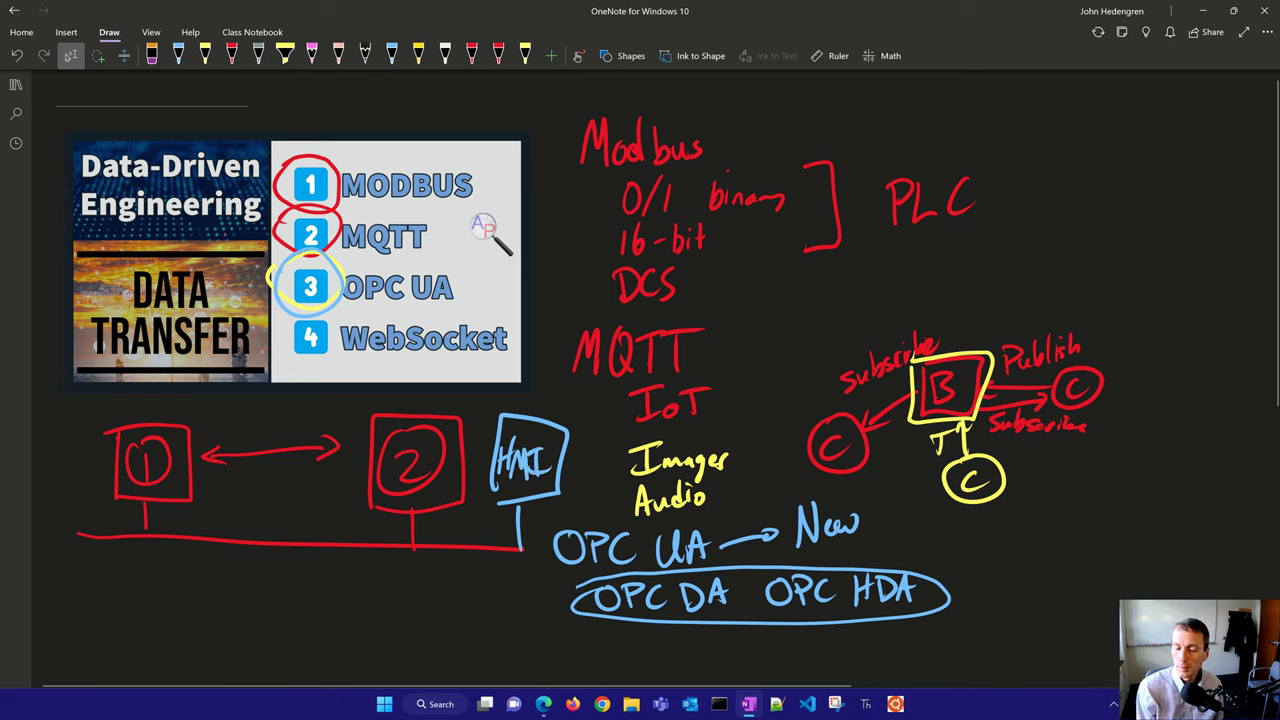
mouse_move(71, 494)
mouse_down()
mouse_move(71, 536)
mouse_move(100, 494)
mouse_move(48, 425)
mouse_move(46, 494)
mouse_up()
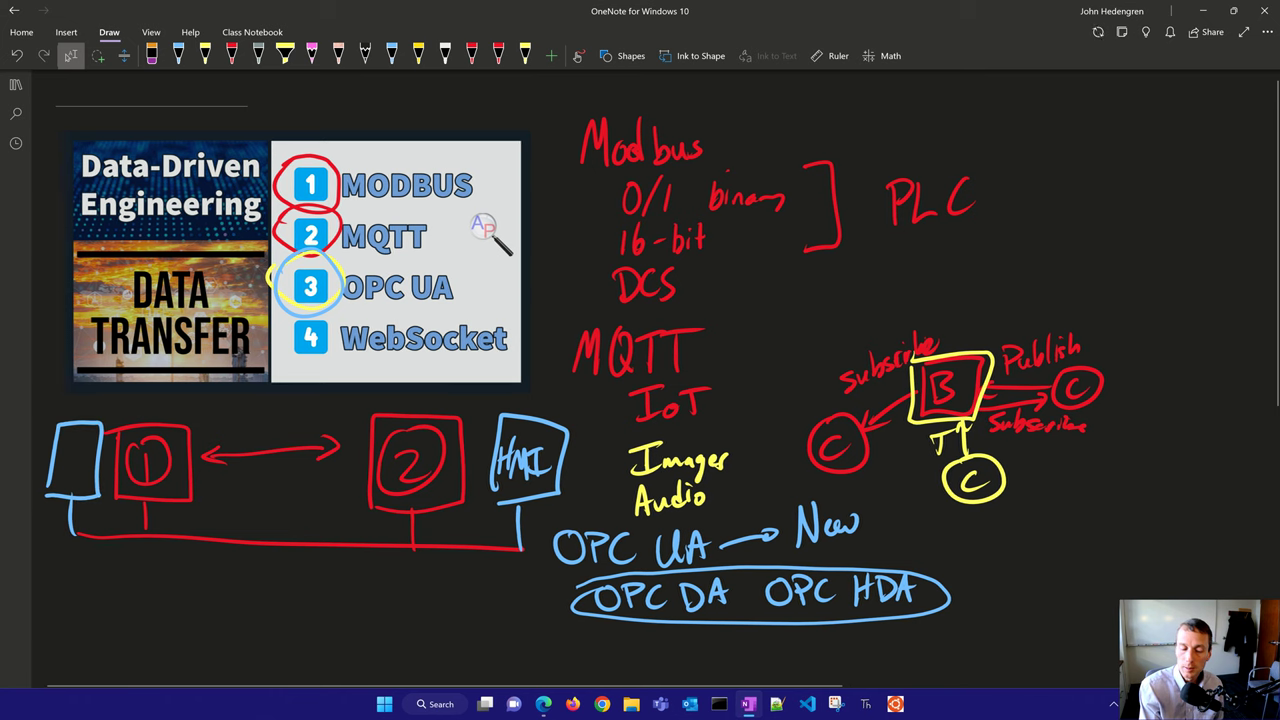
mouse_move(64, 447)
mouse_down()
mouse_move(57, 486)
mouse_move(73, 484)
mouse_up()
drag(58, 472, 77, 462)
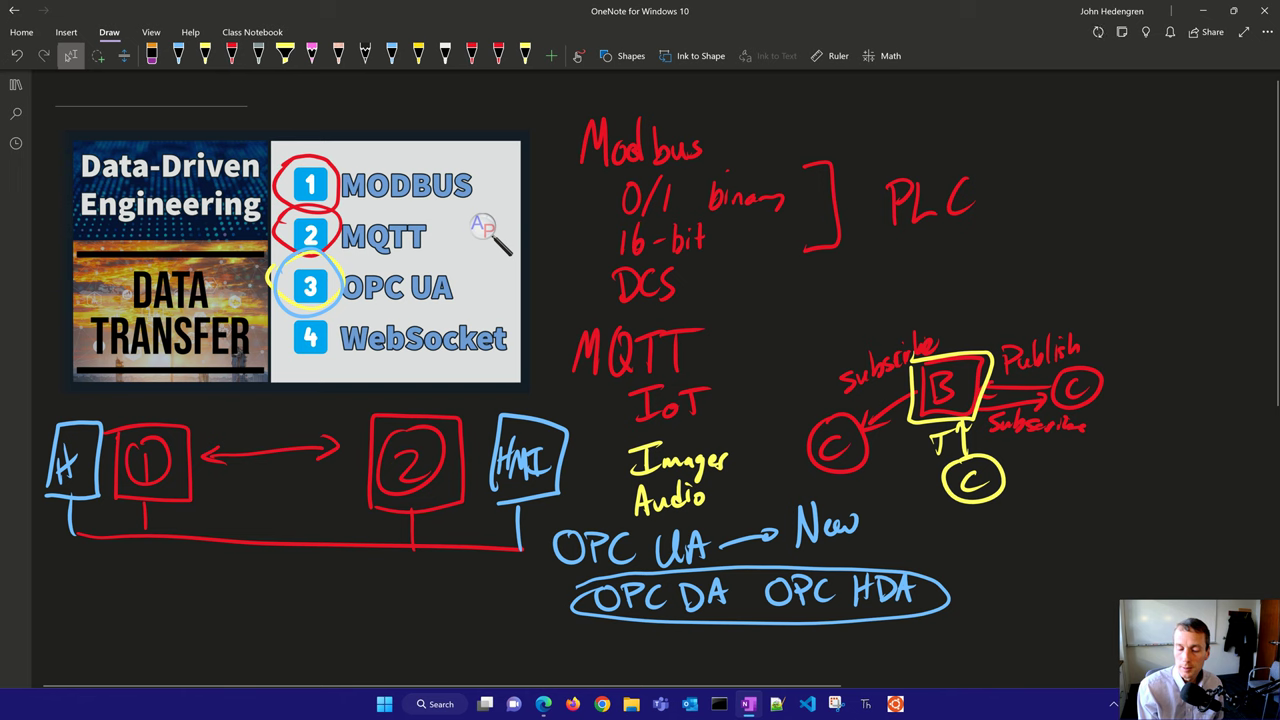
Step: Draw a blue box labelled DCS between boxes 1 and 2
drag(228, 505, 313, 504)
drag(313, 504, 312, 425)
mouse_move(312, 425)
mouse_down()
mouse_move(226, 427)
mouse_move(227, 505)
mouse_up()
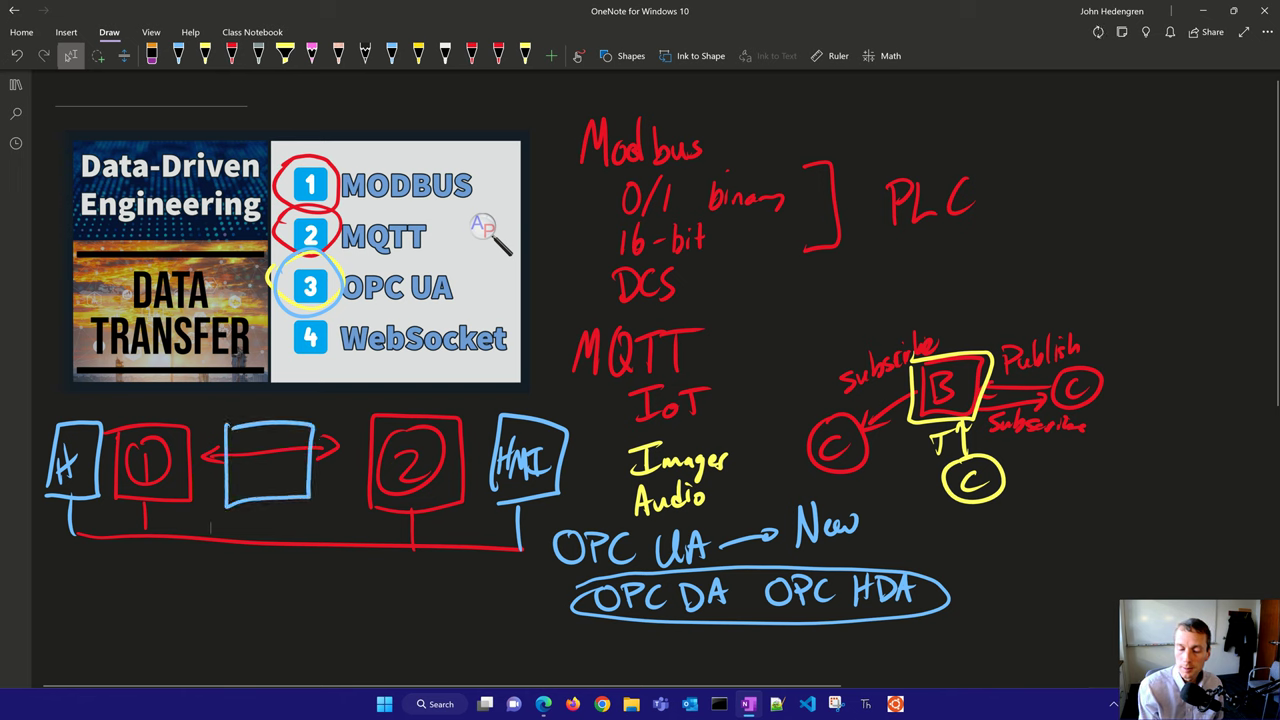
drag(250, 445, 251, 488)
mouse_move(248, 446)
mouse_down()
mouse_move(250, 488)
mouse_move(278, 480)
mouse_up()
drag(298, 442, 266, 535)
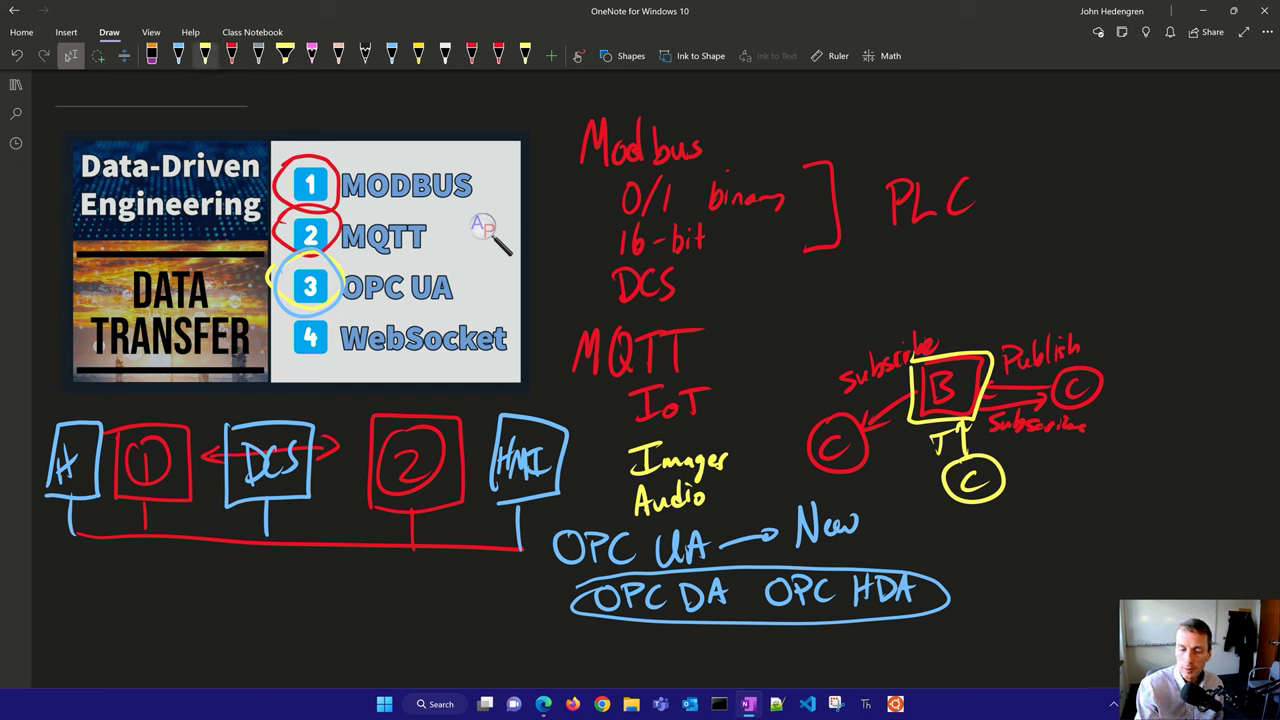
Step: In blue-gray ink, circle and underline WebSocket and write ws beside MQTT
click(258, 56)
mouse_move(310, 304)
mouse_down()
mouse_move(282, 322)
mouse_move(318, 372)
mouse_move(340, 314)
mouse_up()
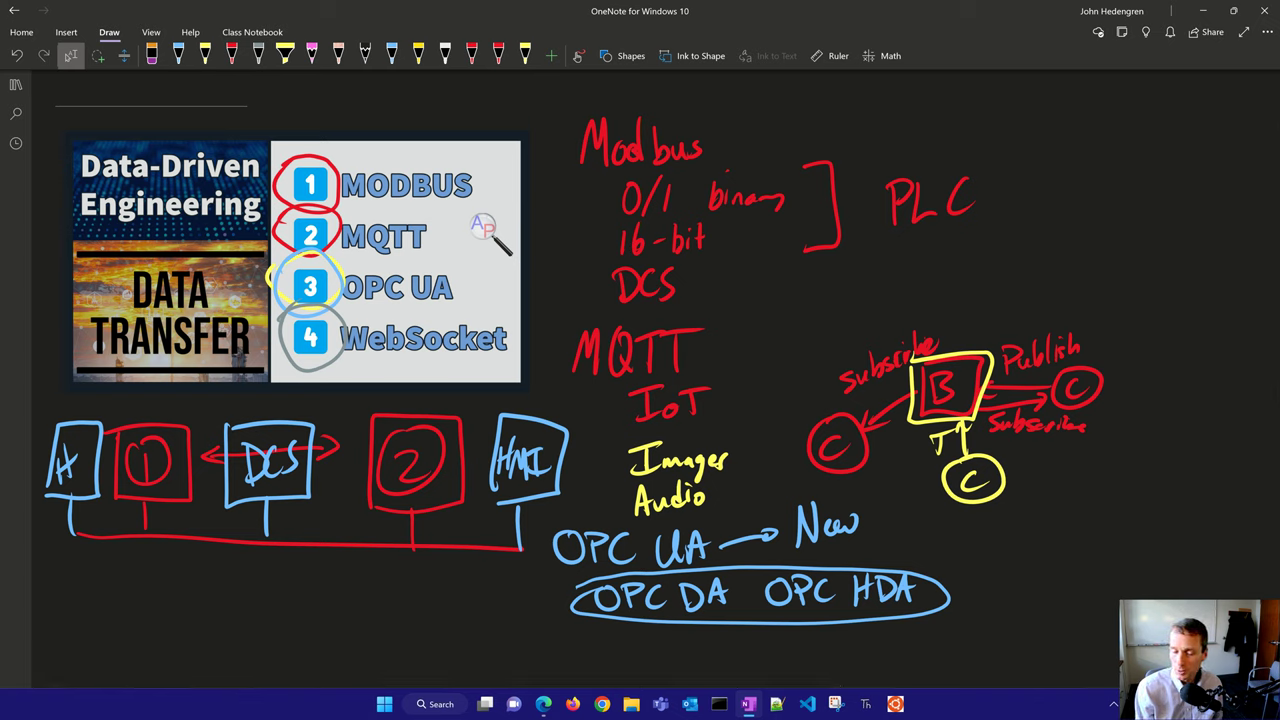
drag(431, 246, 473, 261)
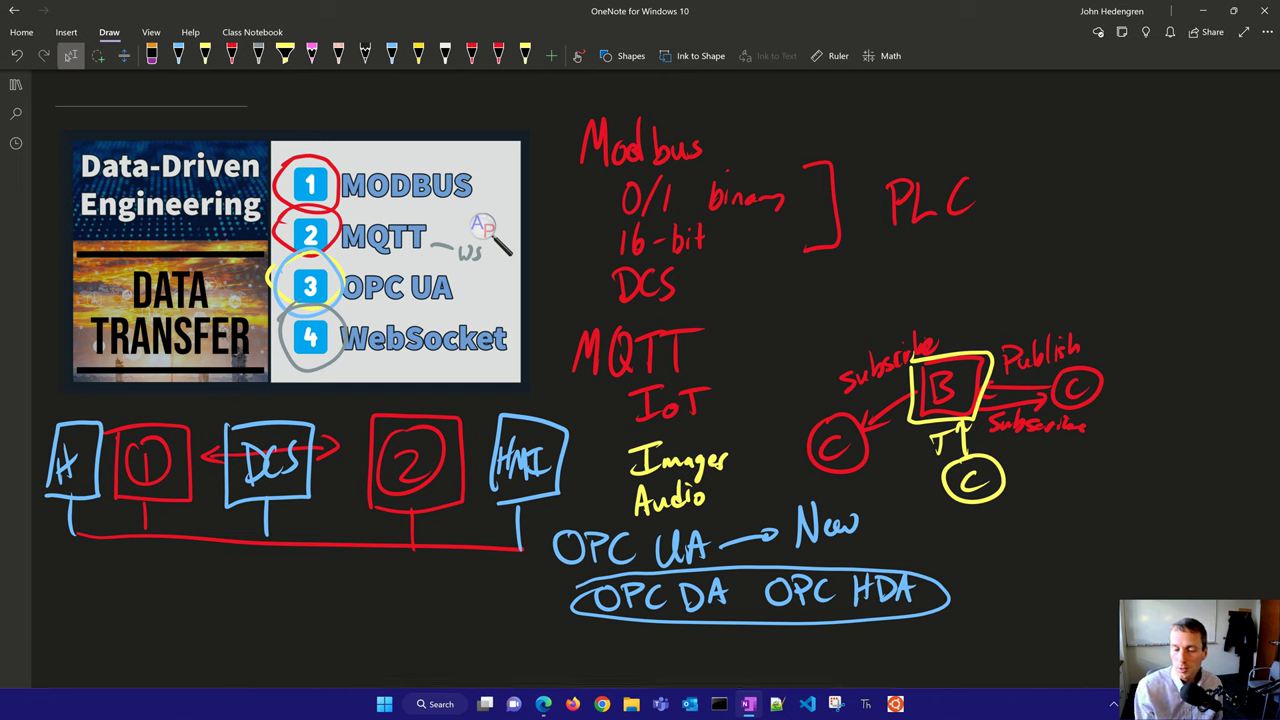
drag(333, 371, 470, 362)
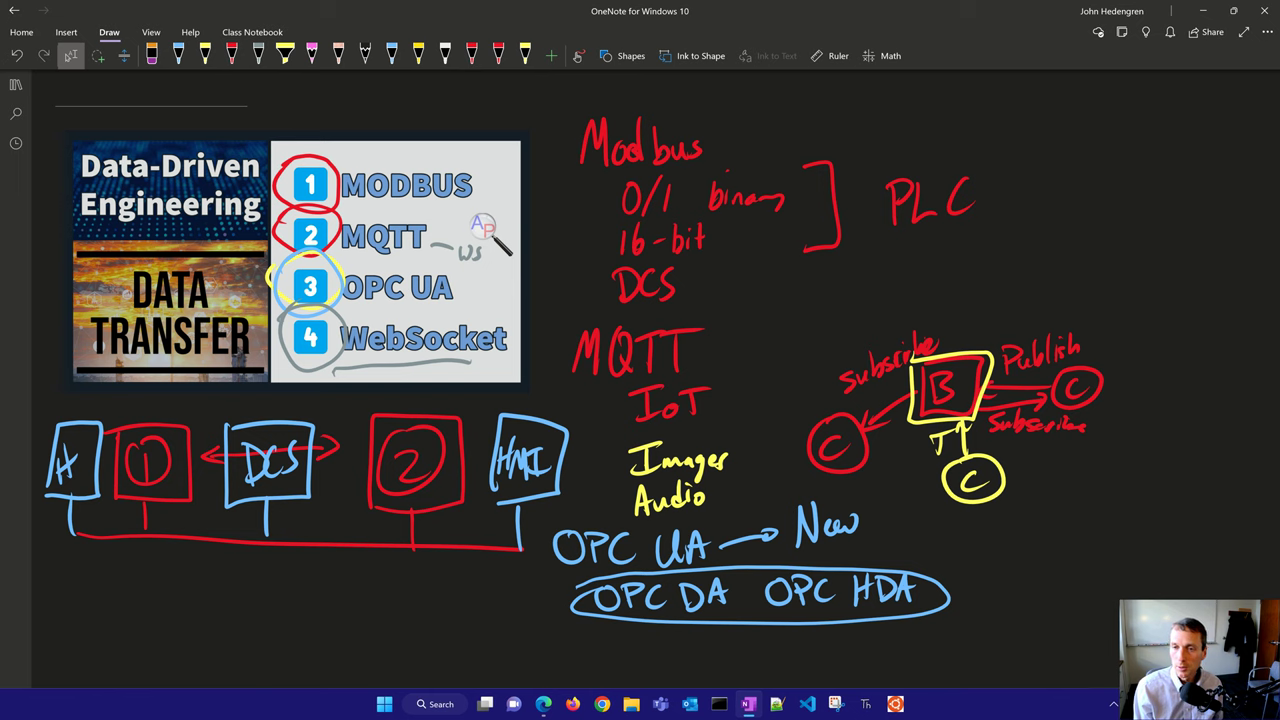
Step: Write Websocket below the diagram with a circled S linked to a circled C
mouse_move(72, 572)
mouse_down()
mouse_move(100, 570)
mouse_move(117, 610)
mouse_up()
mouse_move(122, 563)
mouse_down()
mouse_move(124, 608)
mouse_move(168, 587)
mouse_move(198, 602)
mouse_up()
click(216, 588)
mouse_move(210, 582)
mouse_down()
mouse_move(210, 603)
mouse_move(225, 592)
mouse_up()
drag(234, 558, 236, 583)
drag(230, 570, 242, 567)
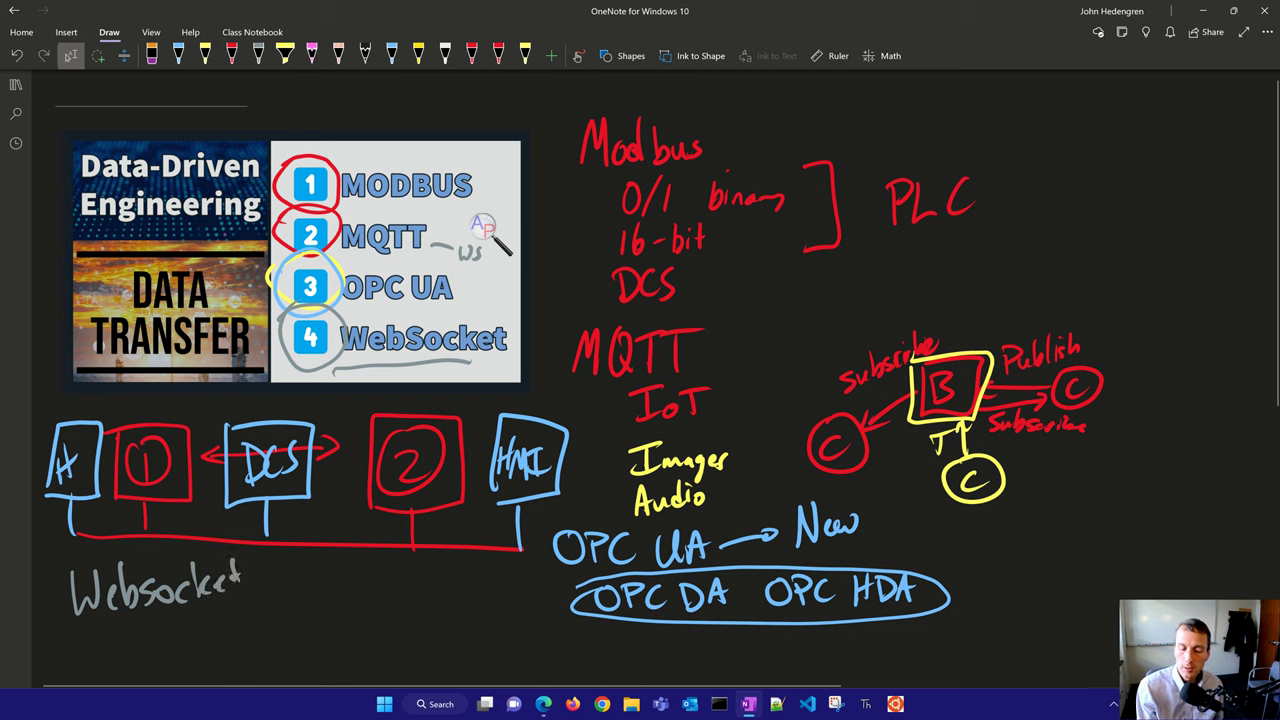
mouse_move(258, 614)
mouse_down()
mouse_move(236, 648)
mouse_move(262, 598)
mouse_move(212, 622)
mouse_up()
drag(306, 624, 376, 615)
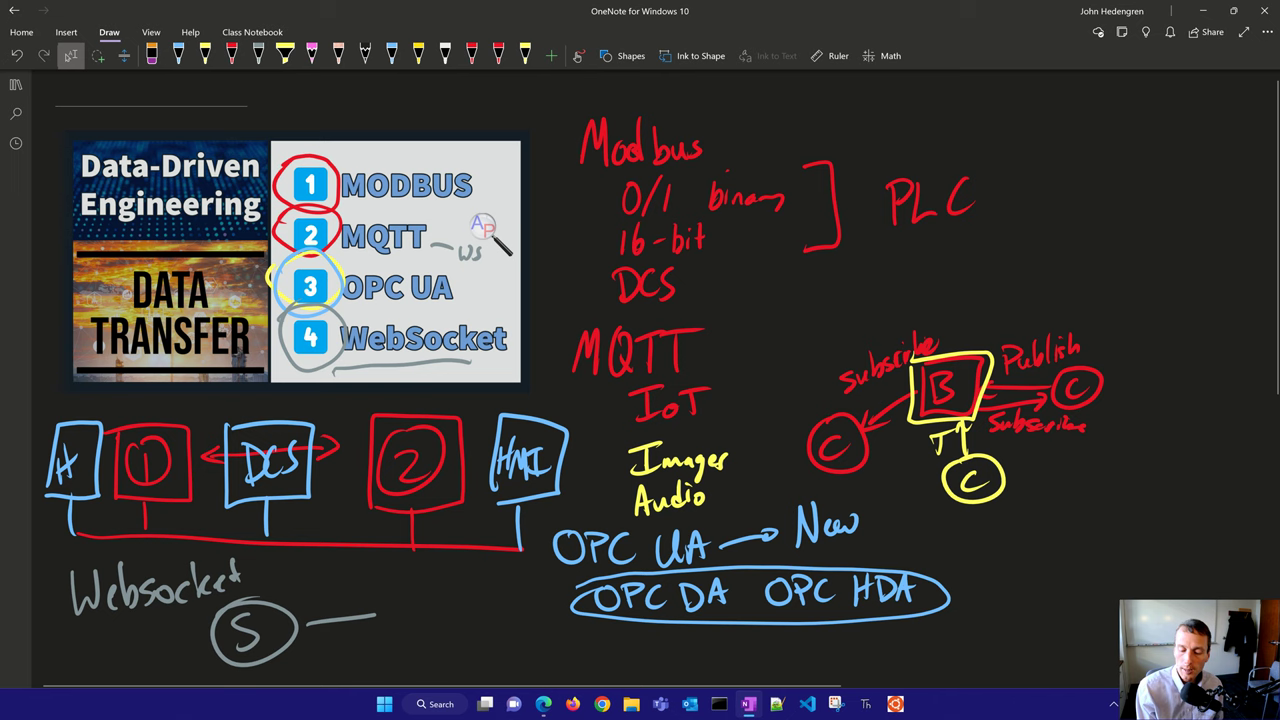
drag(440, 588, 460, 628)
mouse_move(395, 600)
mouse_down()
mouse_move(420, 656)
mouse_move(390, 612)
mouse_up()
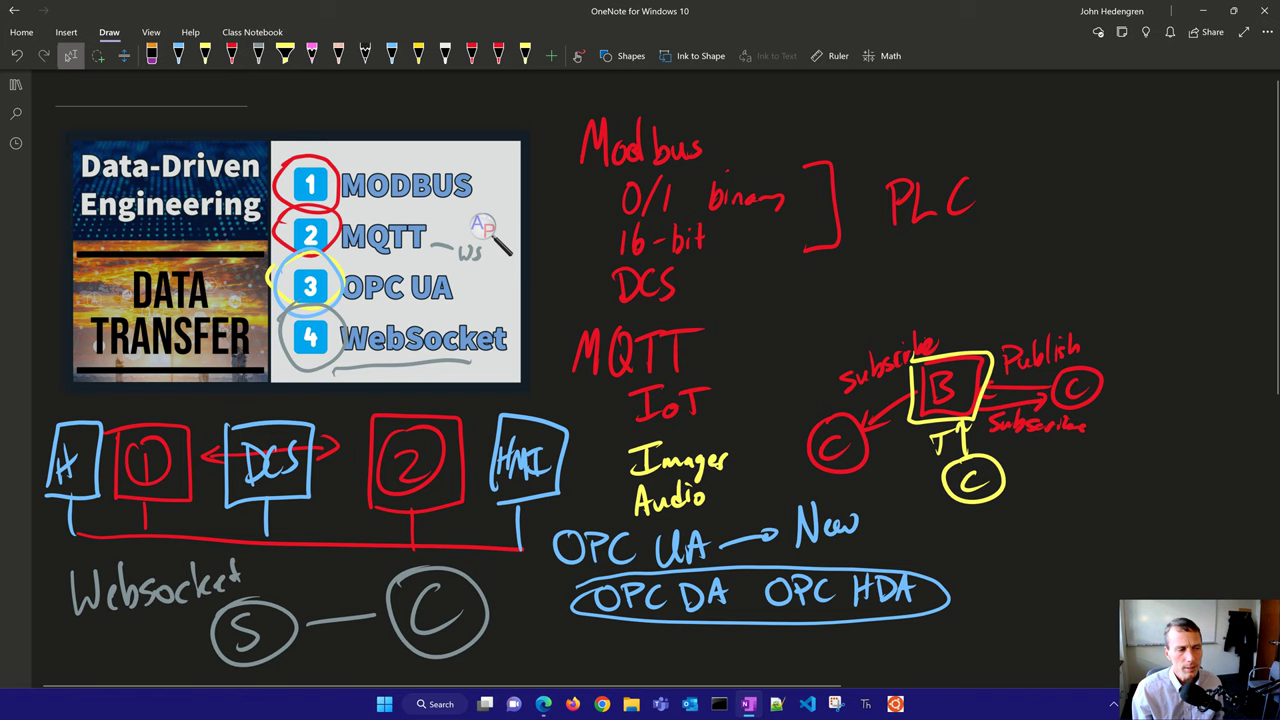
Step: Below the Websocket sketch, draw a yellow box labelled Batch
scroll(640, 375, down, 5)
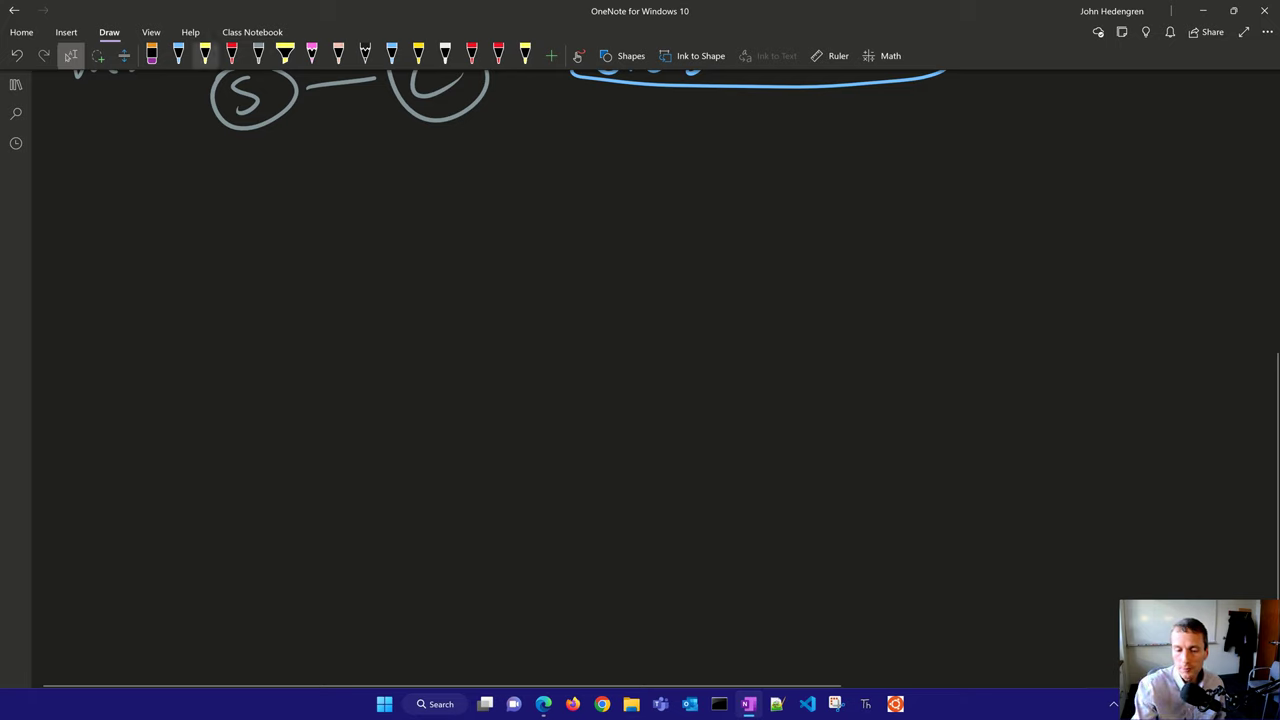
click(205, 55)
mouse_move(202, 204)
mouse_down()
mouse_move(208, 306)
mouse_move(368, 305)
mouse_move(370, 192)
mouse_move(204, 196)
mouse_move(232, 272)
mouse_up()
mouse_move(226, 228)
mouse_down()
mouse_move(234, 270)
mouse_move(284, 268)
mouse_up()
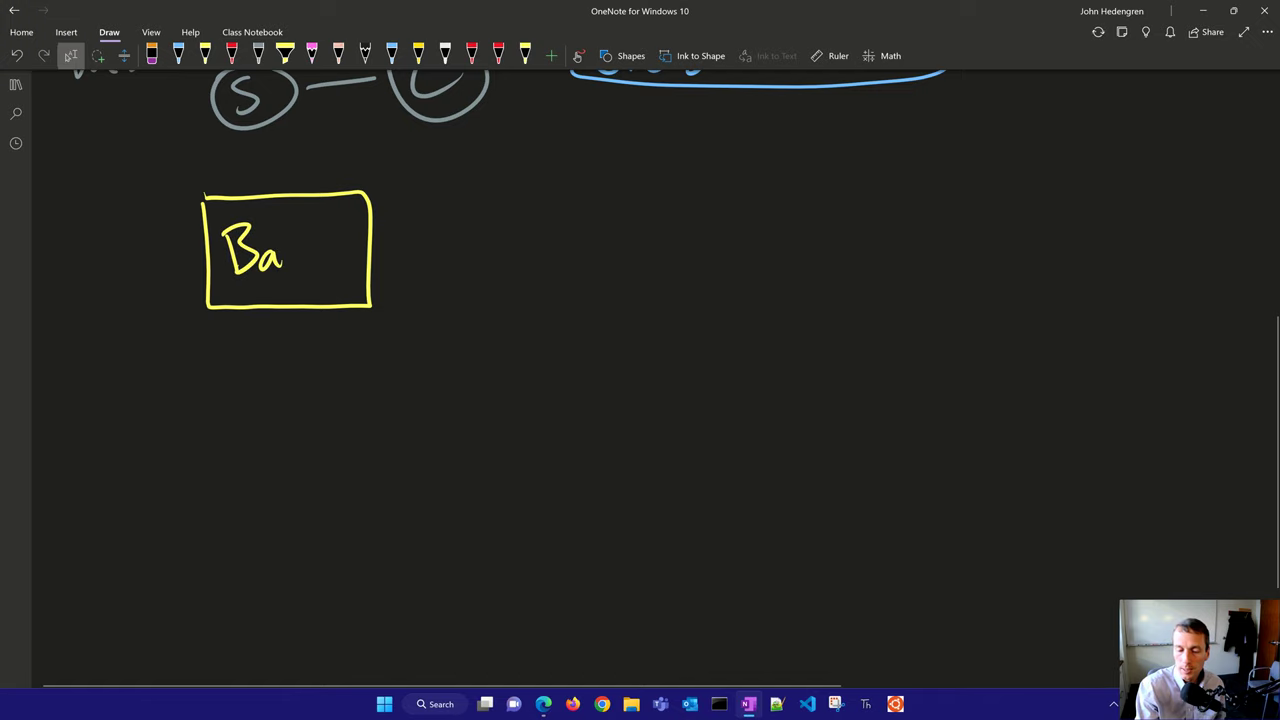
mouse_move(302, 222)
mouse_down()
mouse_move(304, 266)
mouse_move(322, 240)
mouse_move(348, 258)
mouse_move(318, 234)
mouse_up()
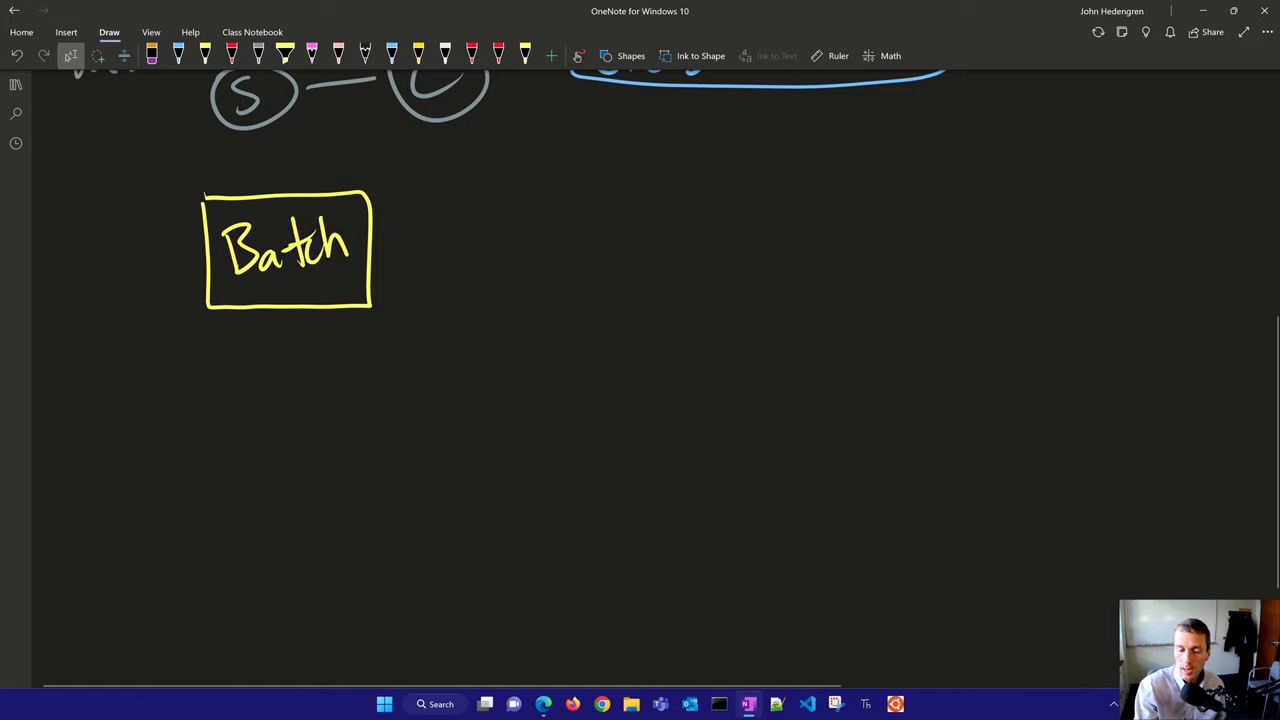
key(Escape)
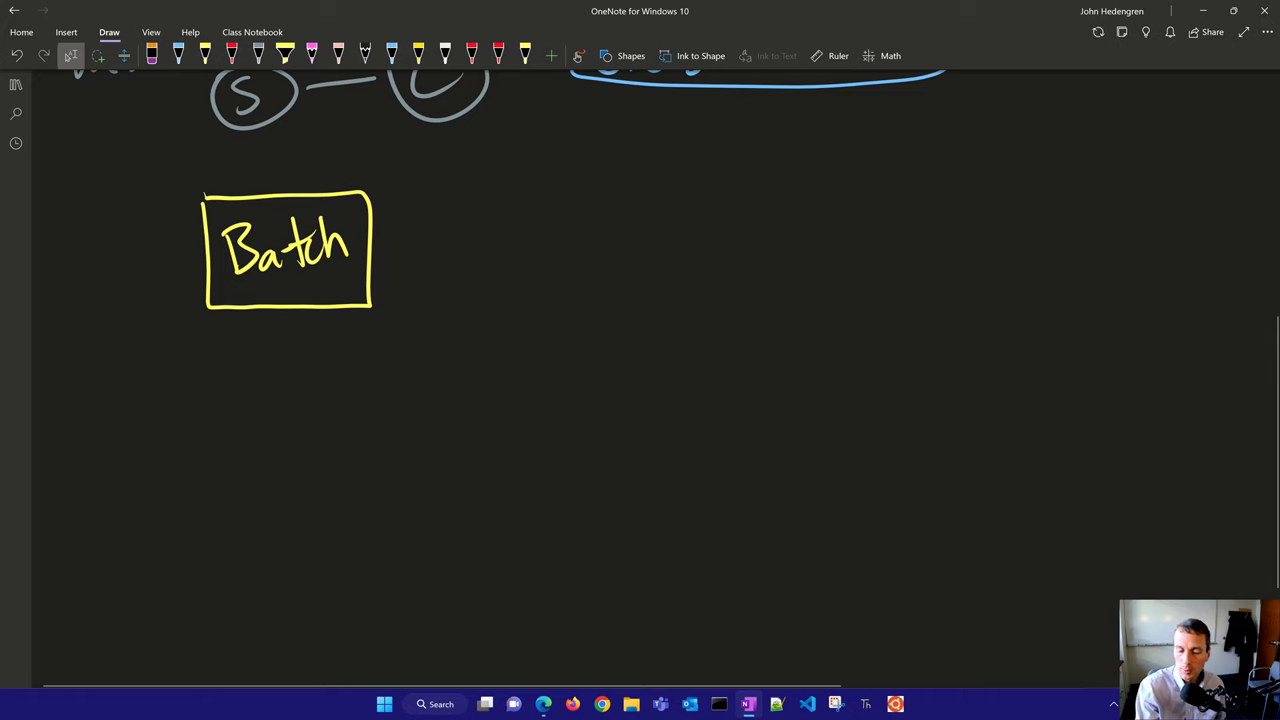
Step: Draw box 1 under Batch, a long network line, and box 2 on the right
mouse_move(208, 308)
mouse_down()
mouse_move(236, 414)
mouse_move(370, 306)
mouse_up()
drag(281, 338, 290, 443)
drag(89, 455, 898, 437)
mouse_move(812, 431)
mouse_down()
mouse_move(813, 394)
mouse_move(888, 277)
mouse_move(708, 263)
mouse_move(700, 392)
mouse_move(760, 380)
mouse_up()
drag(765, 312, 821, 342)
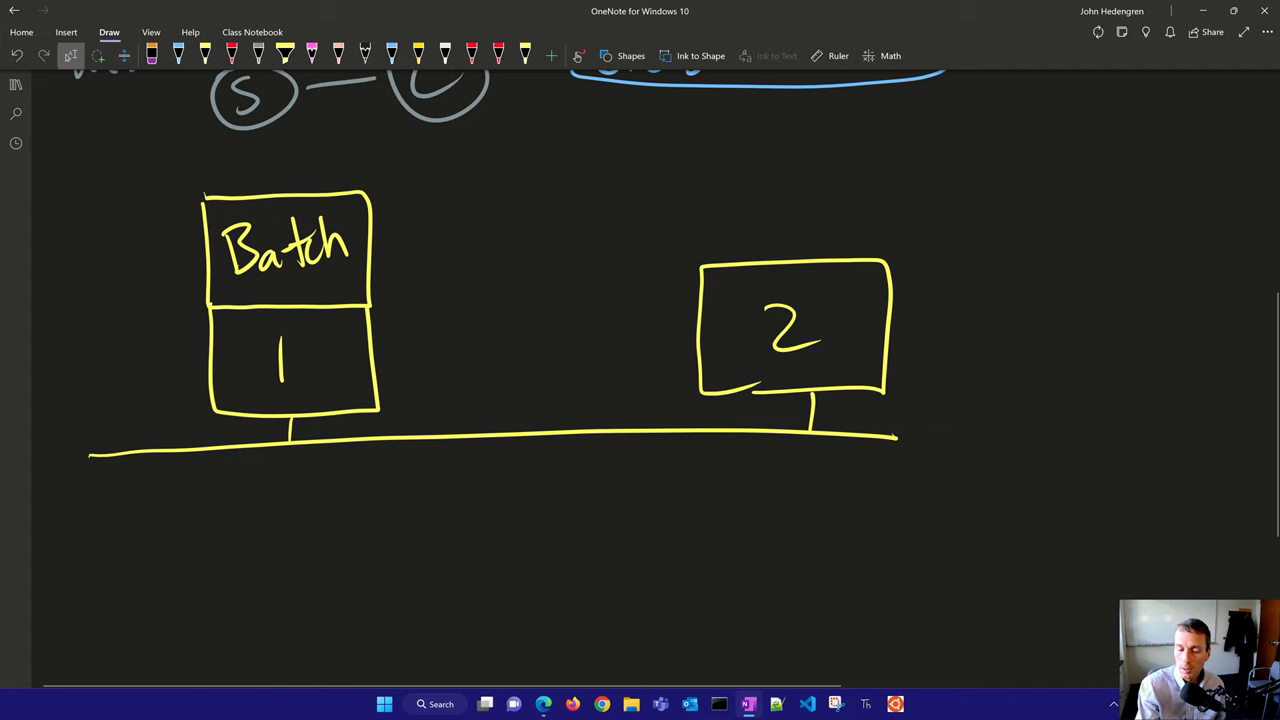
Step: Retouch the Batch label and draw an arrow from Batch to box 2
mouse_move(205, 216)
mouse_down()
mouse_move(300, 204)
mouse_move(206, 230)
mouse_move(288, 248)
mouse_up()
drag(210, 286, 312, 276)
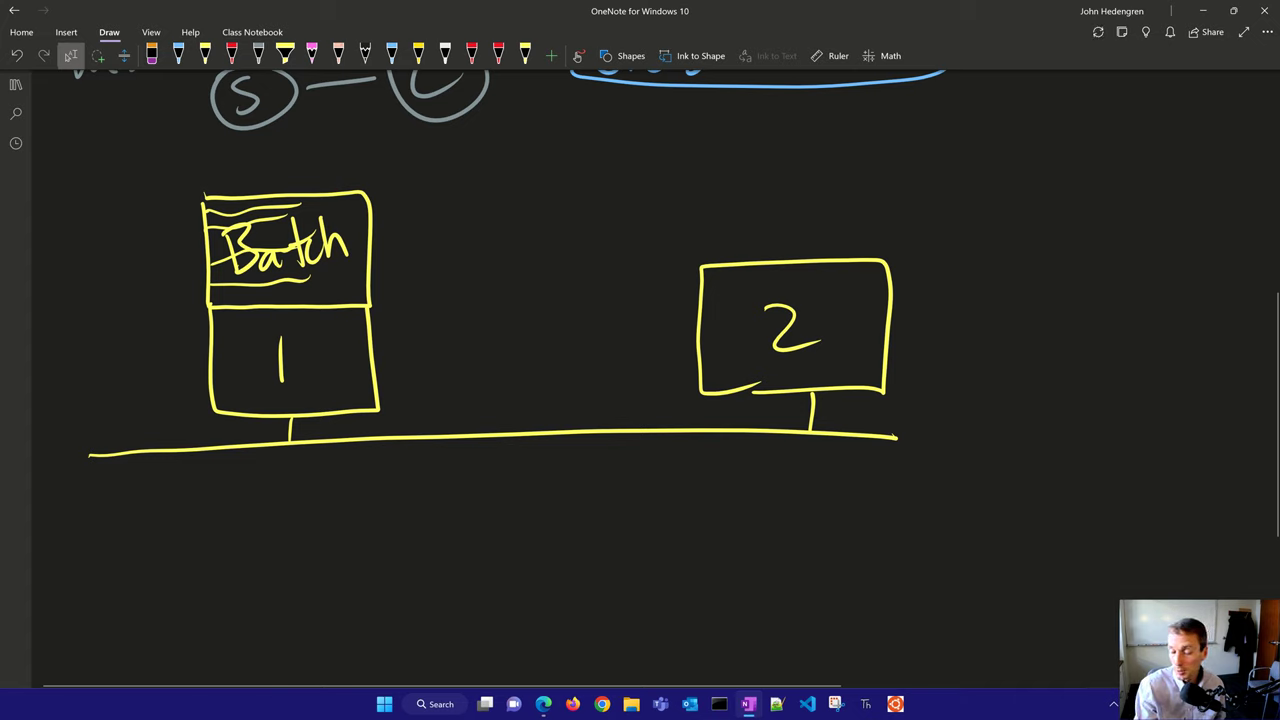
mouse_move(364, 246)
mouse_down()
mouse_move(396, 243)
mouse_move(418, 344)
mouse_move(506, 404)
mouse_move(660, 388)
mouse_move(692, 338)
mouse_move(682, 330)
mouse_up()
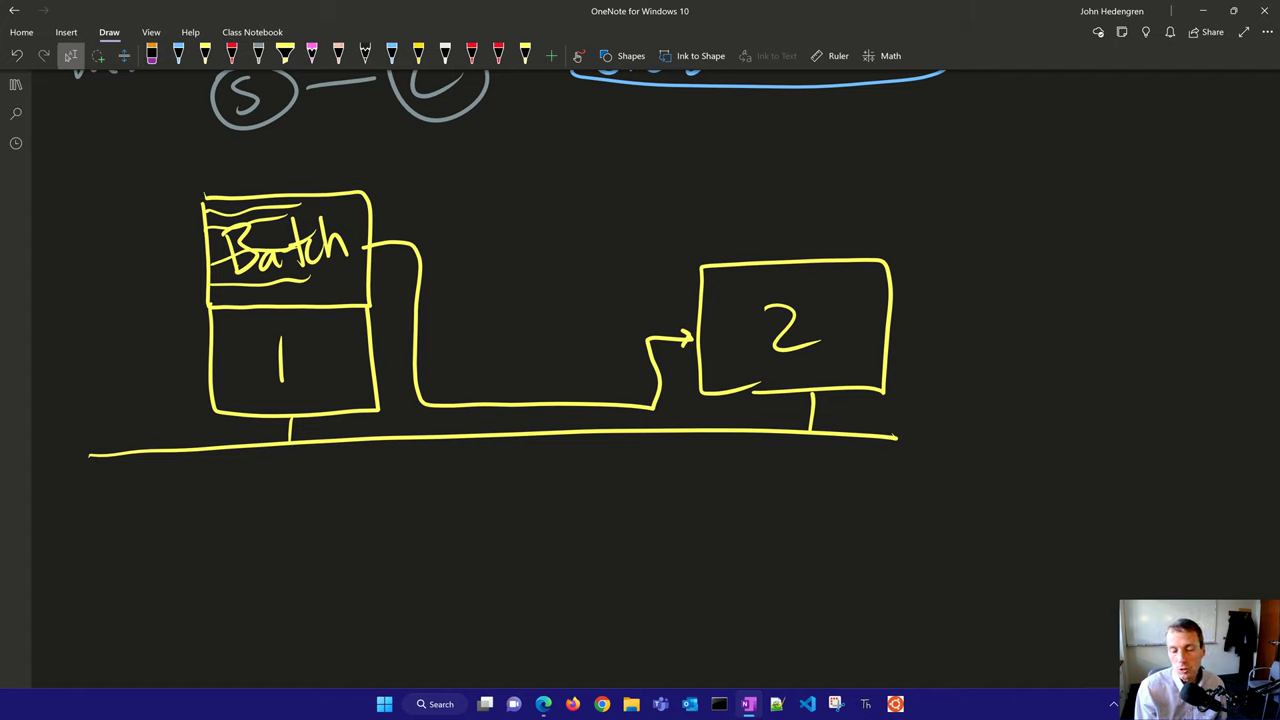
Step: Trace a red path and a light-blue path from box 1 to box 2
click(232, 55)
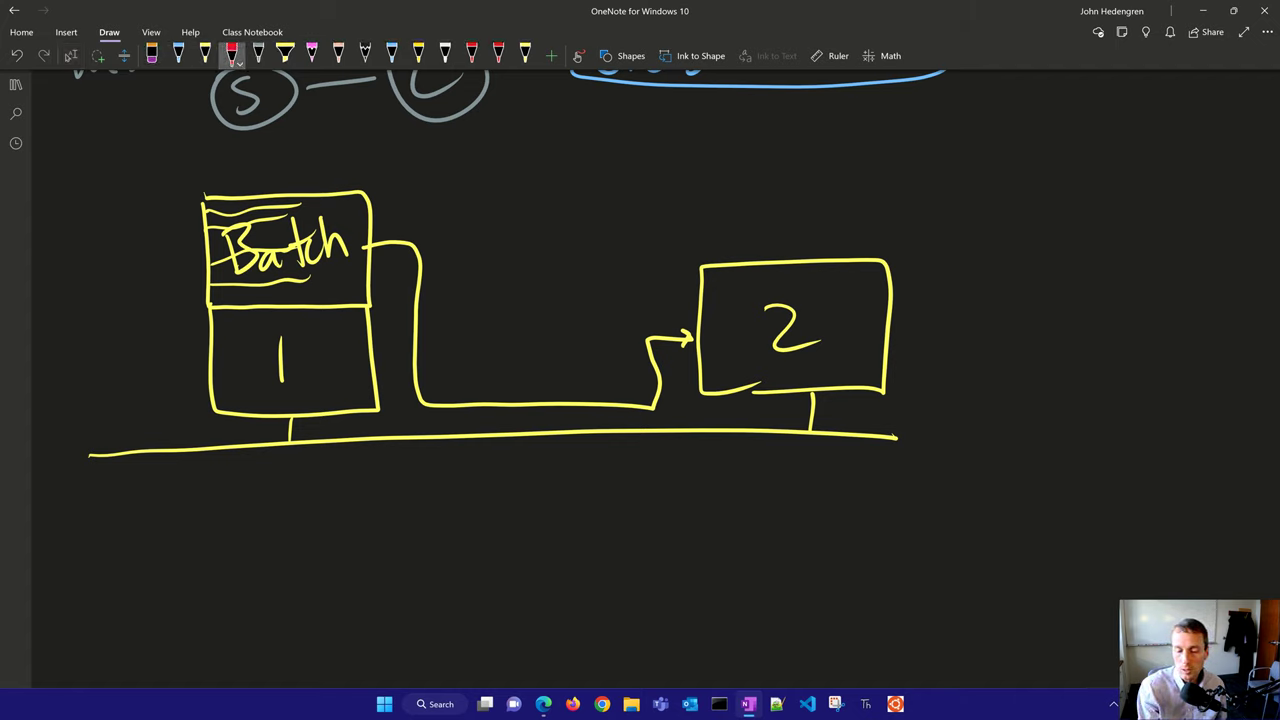
mouse_move(216, 320)
mouse_down()
mouse_move(293, 322)
mouse_move(234, 422)
mouse_move(682, 415)
mouse_move(706, 376)
mouse_up()
drag(697, 283, 845, 271)
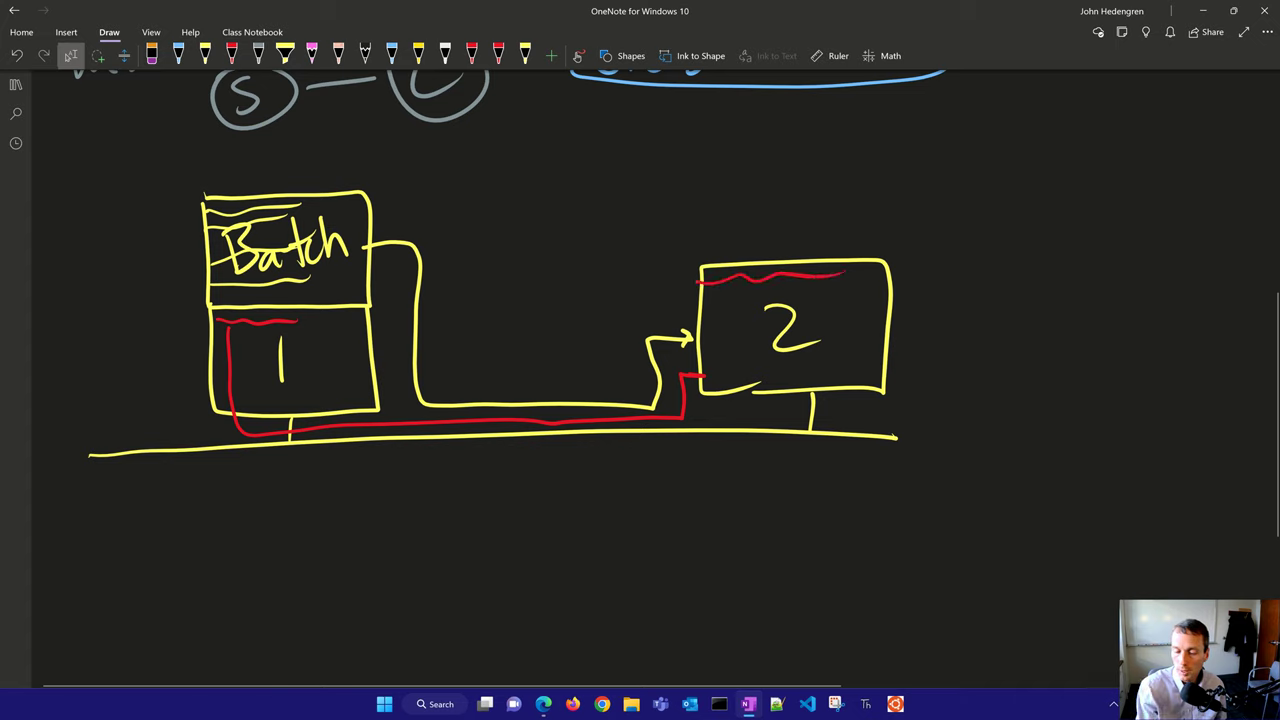
click(178, 55)
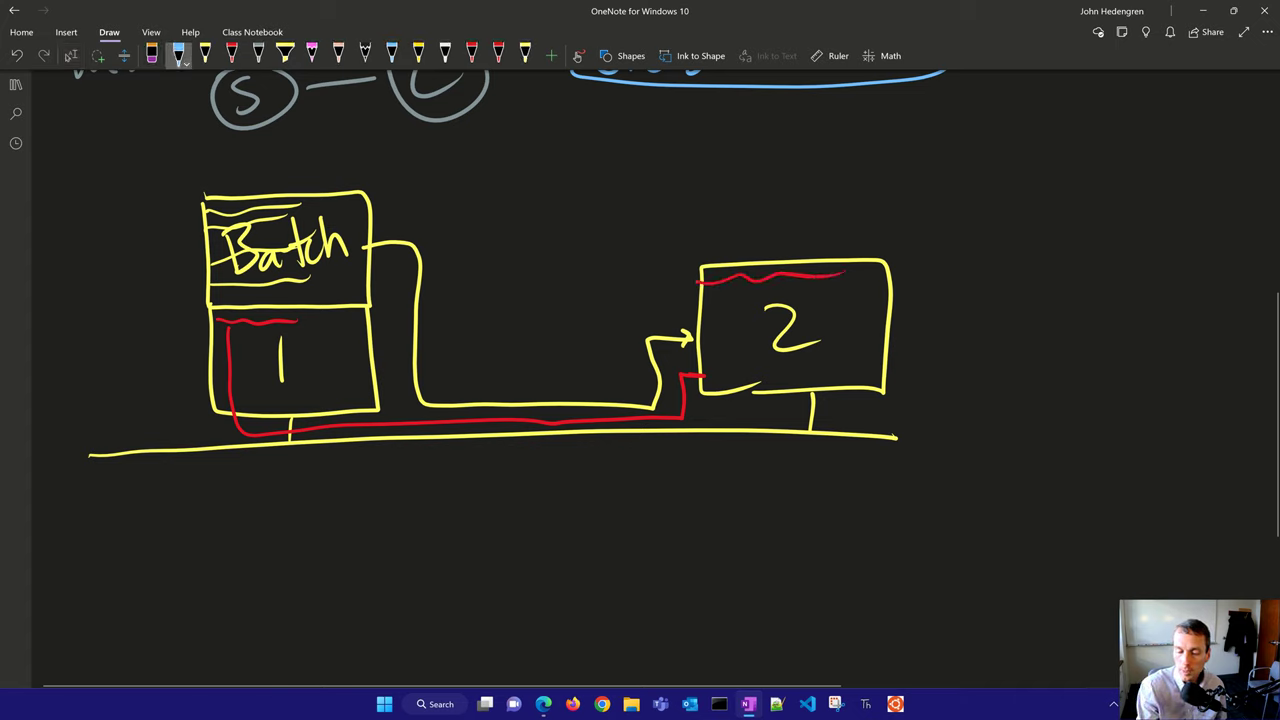
mouse_move(217, 337)
mouse_down()
mouse_move(308, 330)
mouse_move(238, 404)
mouse_move(336, 418)
mouse_move(670, 408)
mouse_move(668, 292)
mouse_move(855, 270)
mouse_up()
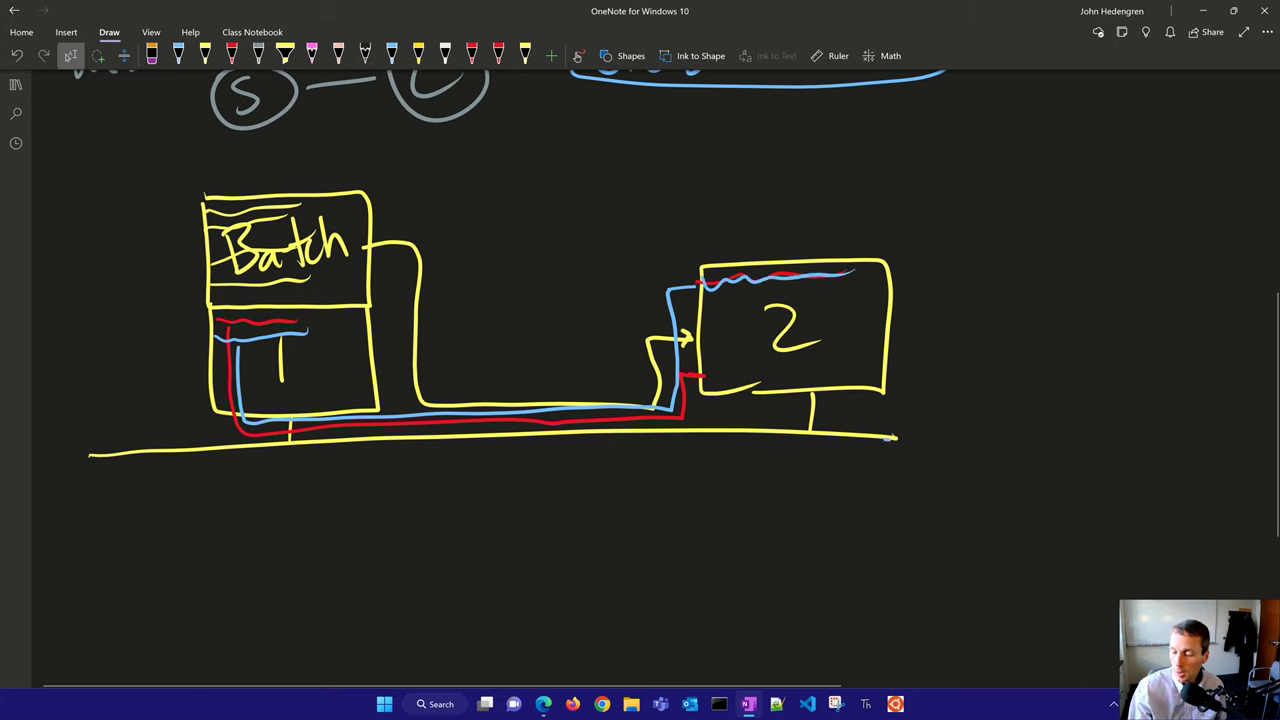
Step: Extend the network line and draw blue box 3 right of box 2
drag(888, 437, 1148, 448)
drag(1100, 396, 1093, 438)
mouse_move(1030, 392)
mouse_down()
mouse_move(1180, 345)
mouse_move(1005, 256)
mouse_move(997, 382)
mouse_up()
mouse_move(1052, 295)
mouse_down()
mouse_move(1062, 347)
mouse_move(1040, 420)
mouse_move(818, 426)
mouse_move(828, 296)
mouse_move(840, 300)
mouse_up()
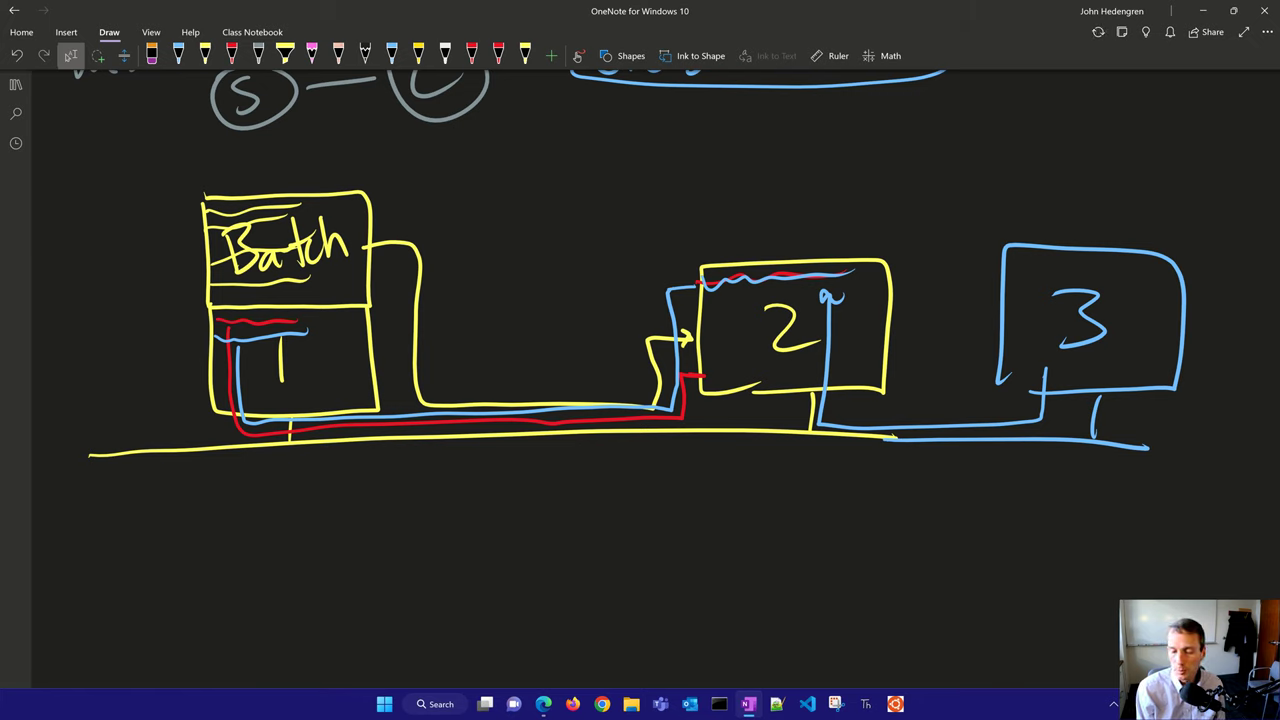
Step: Write TCP → Batch in blue beneath the network line
mouse_move(378, 462)
mouse_down()
mouse_move(377, 494)
mouse_move(398, 455)
mouse_up()
mouse_move(417, 460)
mouse_down()
mouse_move(402, 470)
mouse_move(419, 494)
mouse_up()
drag(435, 458, 439, 481)
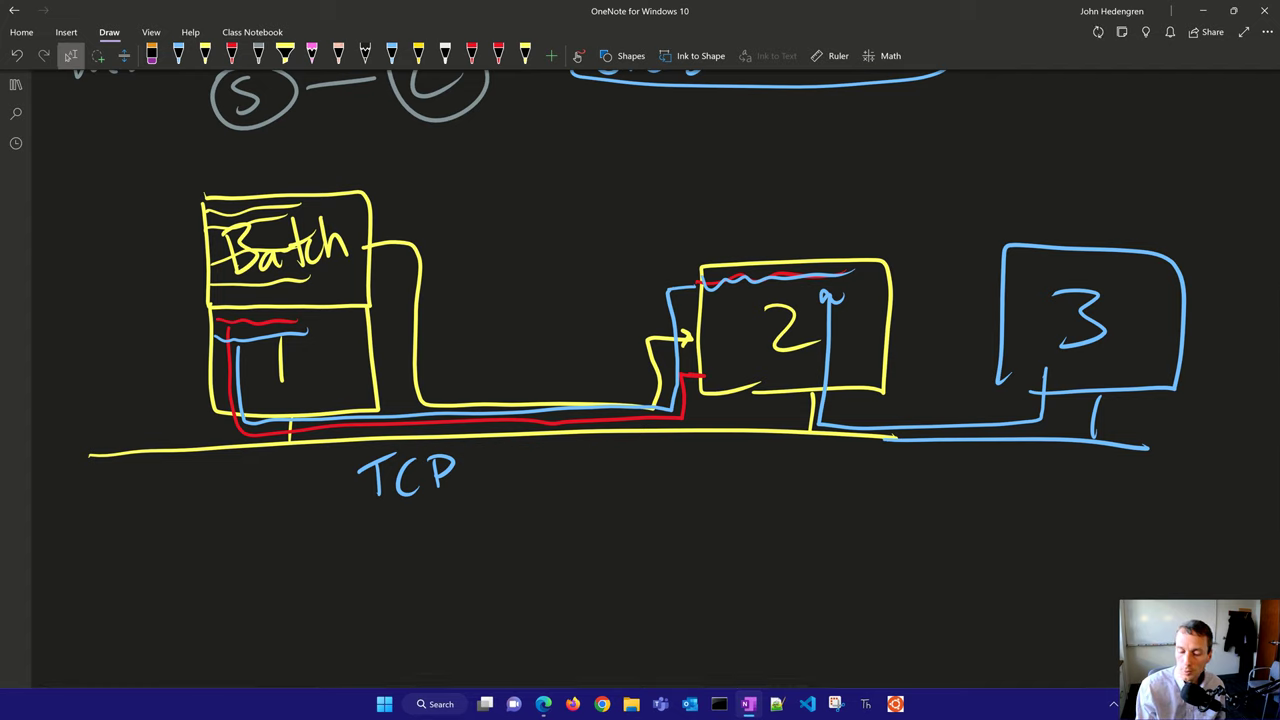
drag(478, 478, 582, 482)
click(574, 468)
mouse_move(588, 450)
mouse_down()
mouse_move(590, 480)
mouse_move(600, 464)
mouse_up()
mouse_move(612, 466)
mouse_down()
mouse_move(604, 478)
mouse_move(616, 480)
mouse_up()
drag(616, 470, 632, 478)
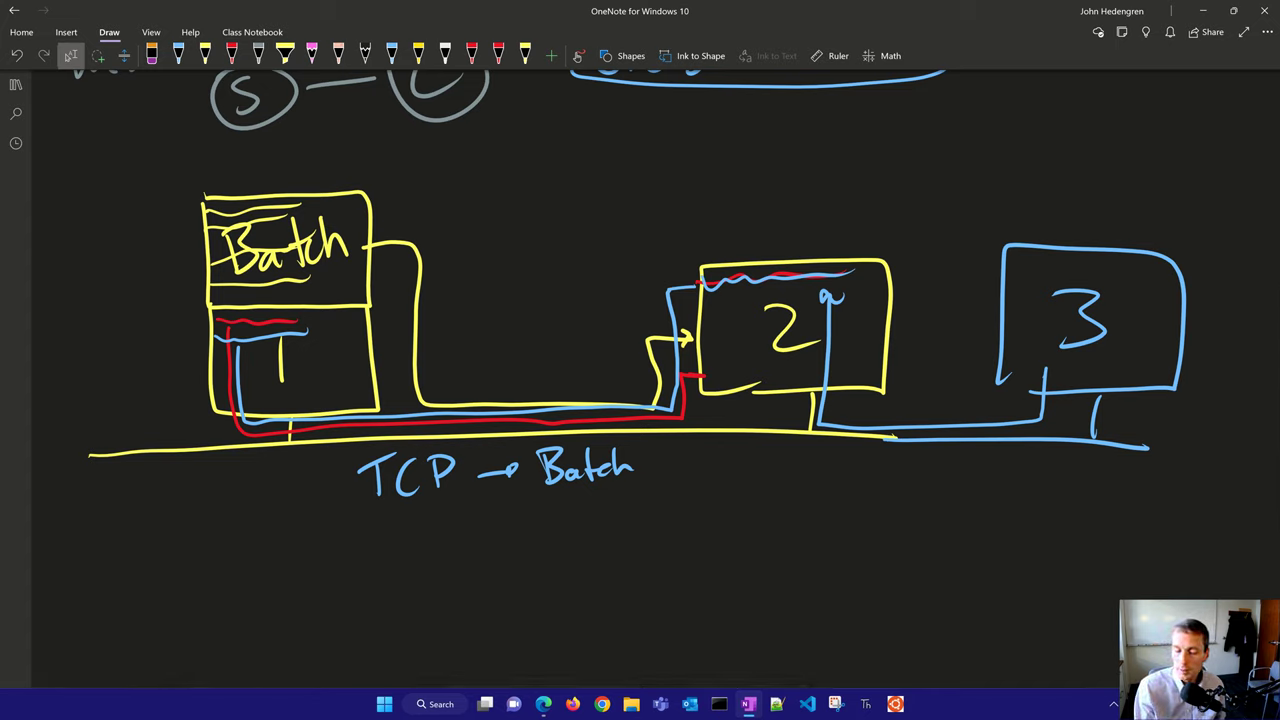
Step: Cross out the link between boxes 1 and 2 and write UDP → below
drag(486, 388, 522, 426)
drag(532, 378, 492, 432)
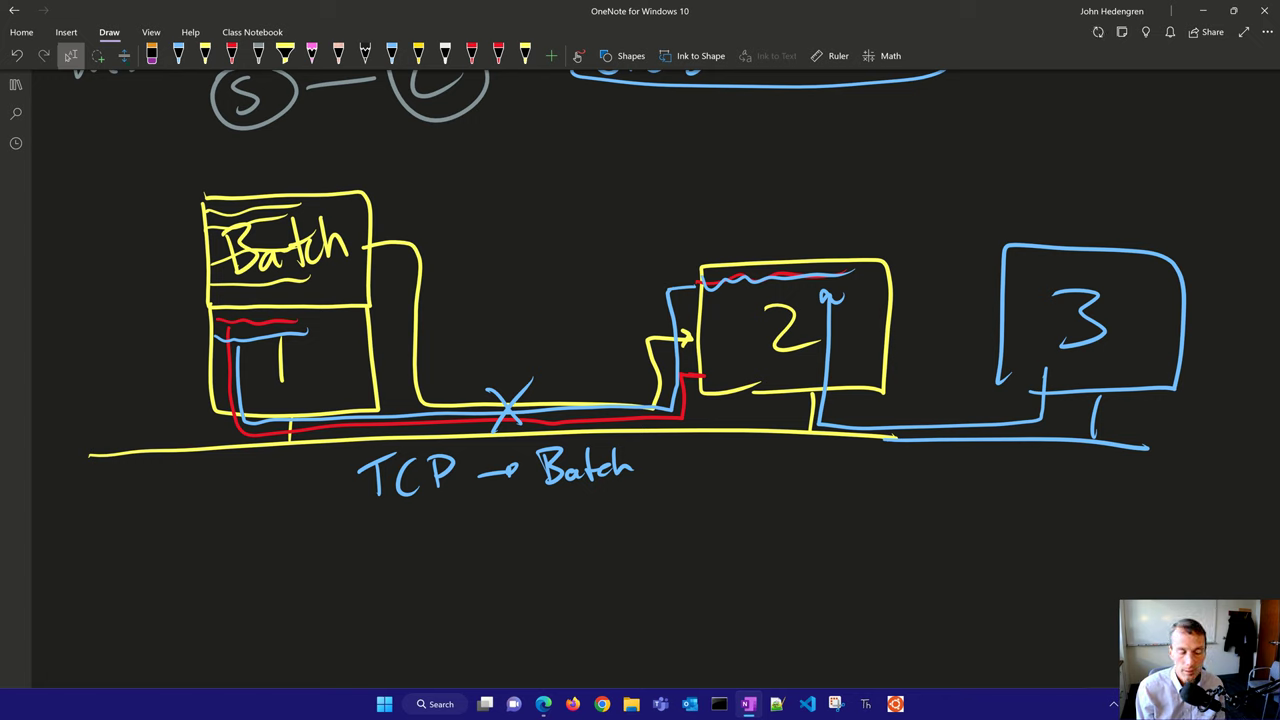
mouse_move(365, 512)
mouse_down()
mouse_move(366, 530)
mouse_move(391, 512)
mouse_move(437, 545)
mouse_move(439, 530)
mouse_move(406, 552)
mouse_up()
mouse_move(408, 510)
mouse_down()
mouse_move(412, 552)
mouse_move(428, 532)
mouse_move(406, 550)
mouse_move(518, 526)
mouse_up()
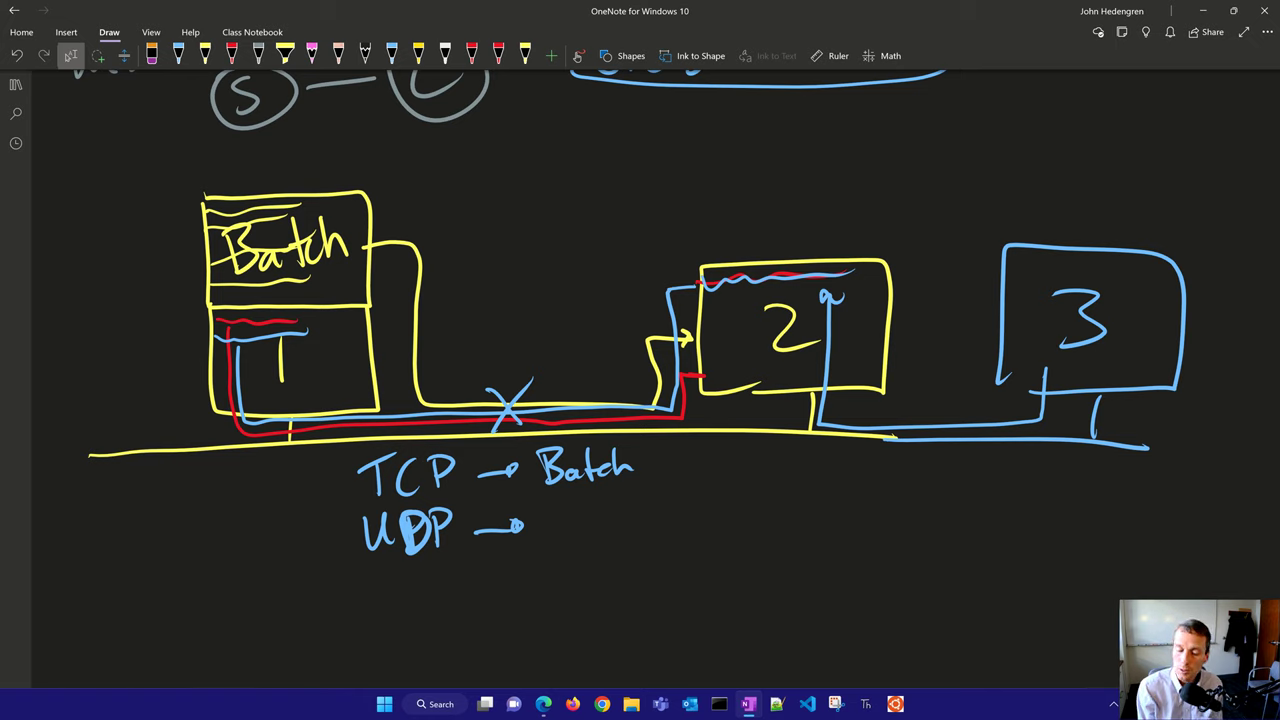
Step: Handwrite 'Stream' after 'UDP →' in blue, then dismiss the accidentally opened voice typing panel
mouse_move(562, 508)
mouse_down()
mouse_move(540, 546)
mouse_move(572, 544)
mouse_up()
drag(556, 522, 578, 519)
mouse_move(576, 540)
mouse_down()
mouse_move(590, 522)
mouse_move(604, 540)
mouse_up()
mouse_move(616, 524)
mouse_down()
mouse_move(612, 540)
mouse_move(626, 540)
mouse_up()
drag(628, 538, 668, 520)
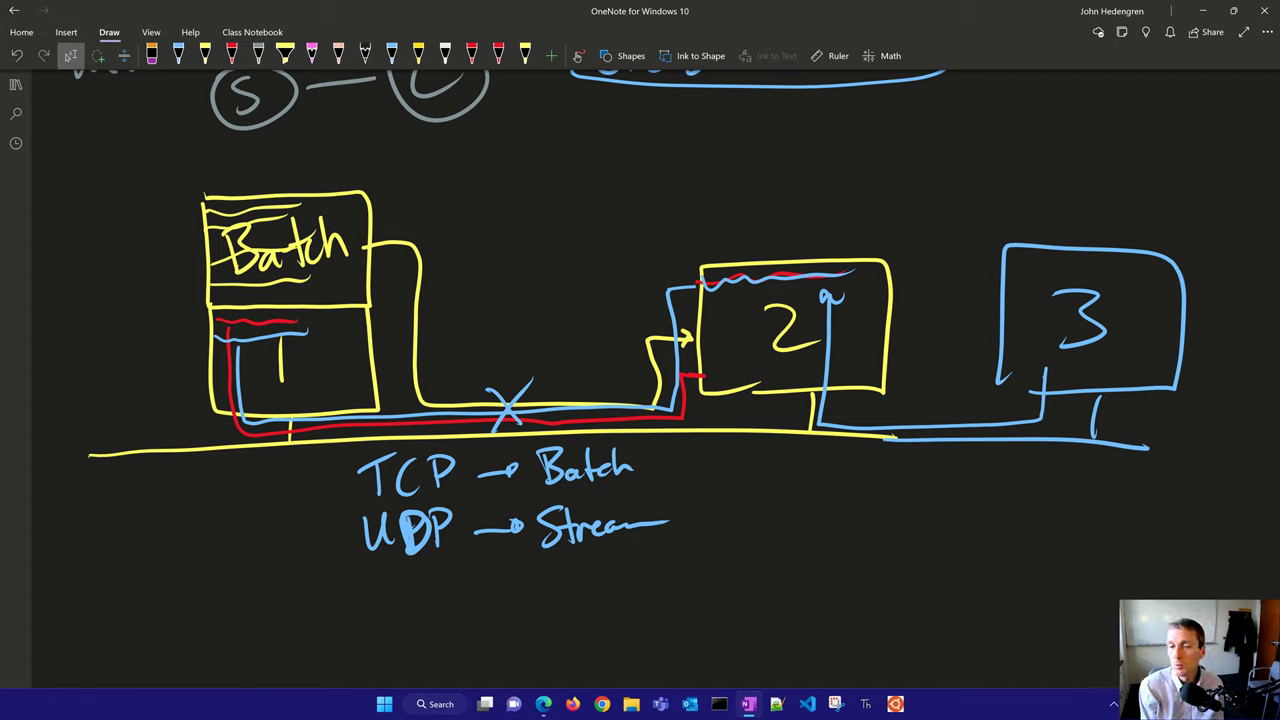
key(super+h)
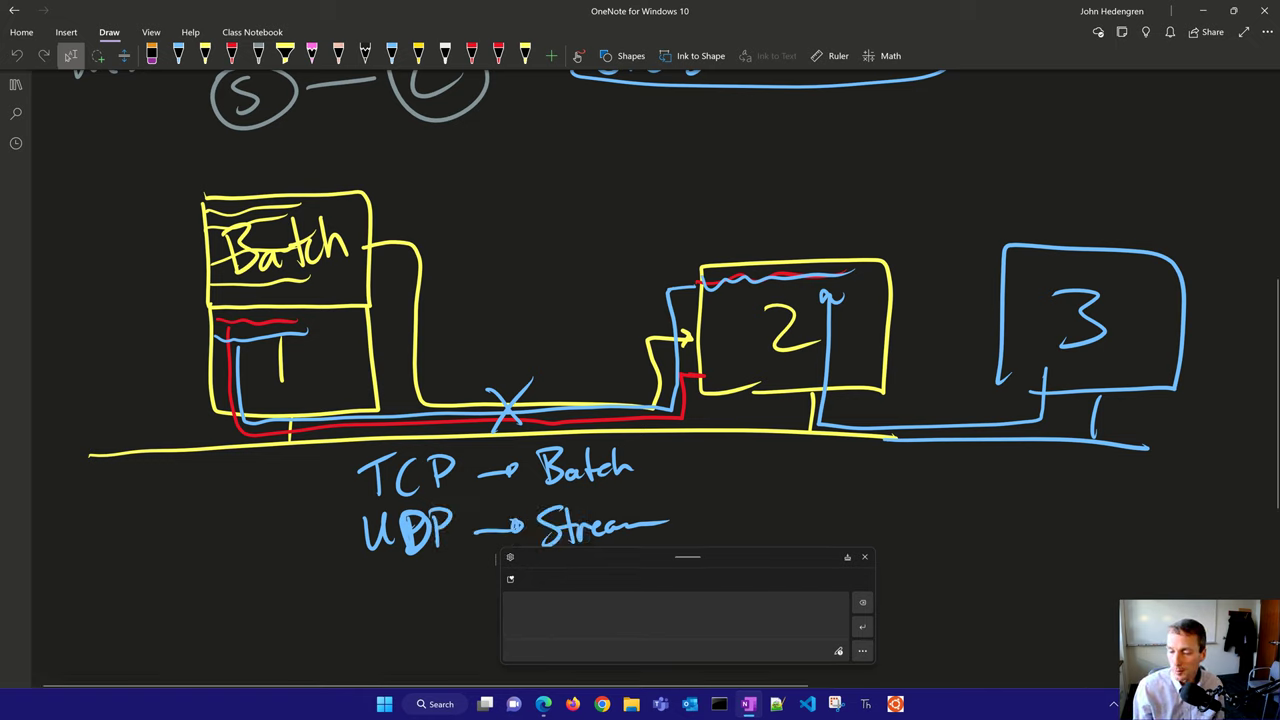
click(864, 557)
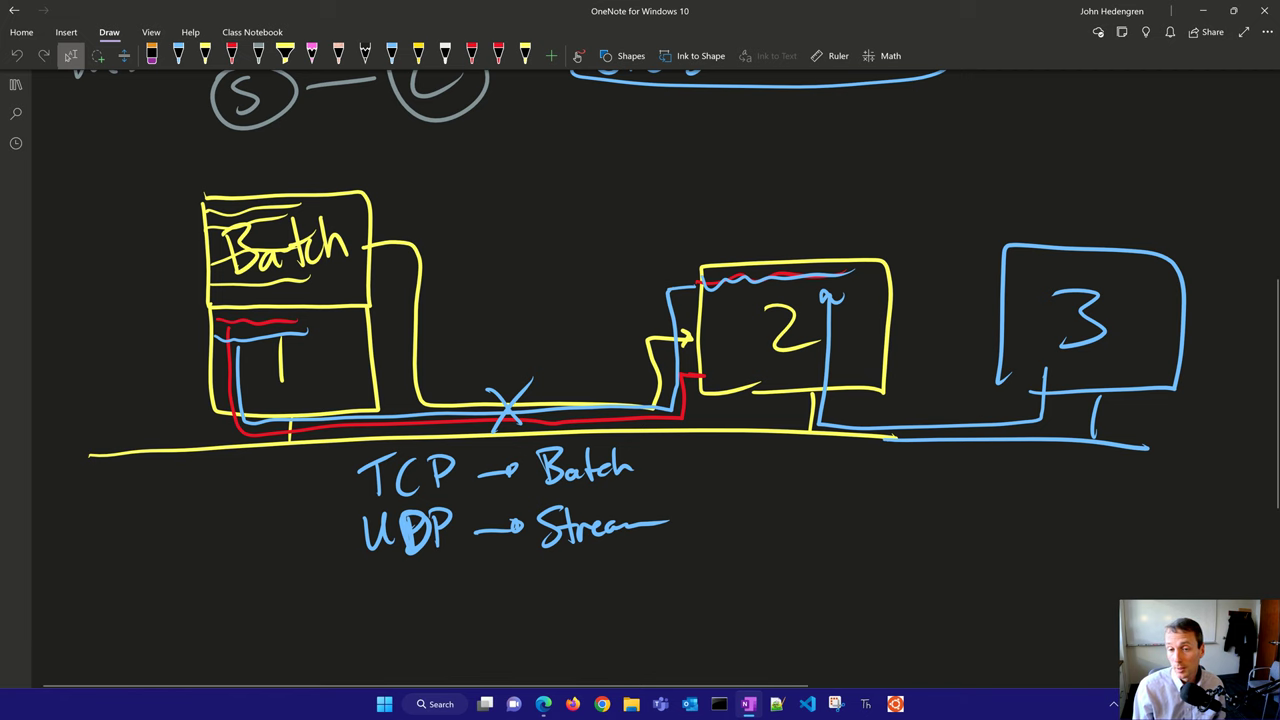
Step: Ink a grey database cylinder at the page's right with connector lines off both sides
scroll(640, 380, up, 5)
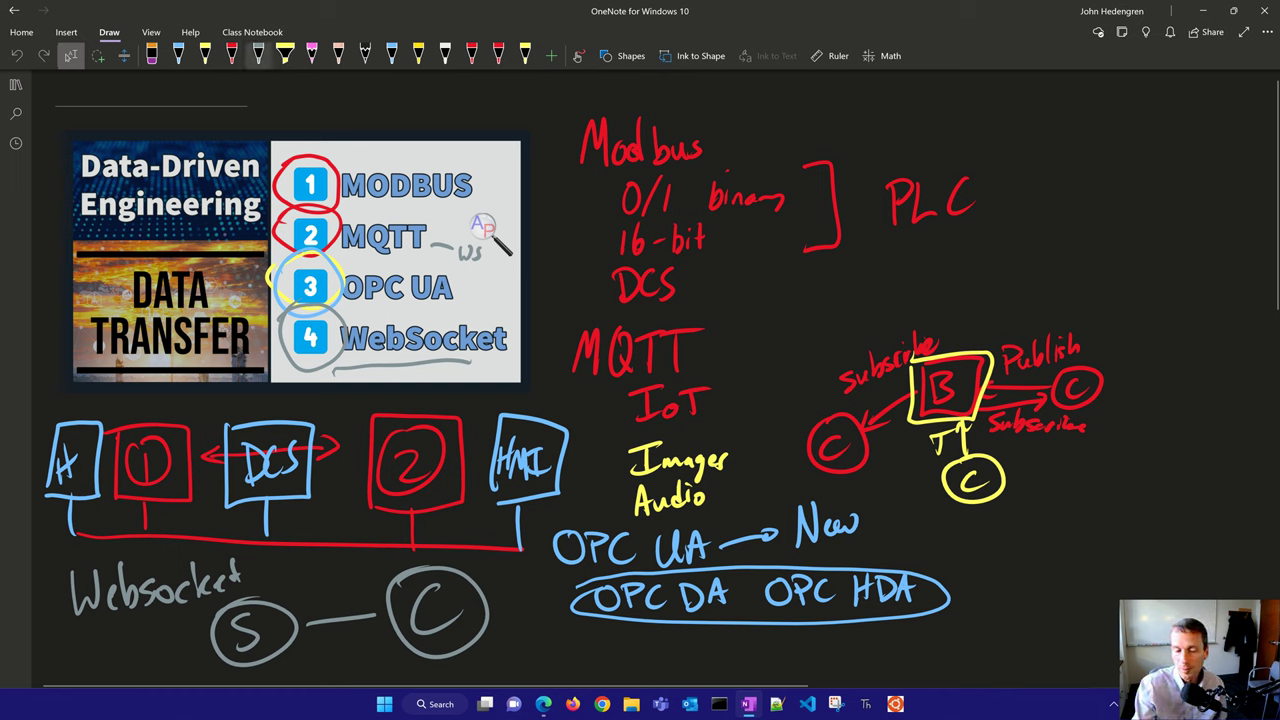
mouse_move(311, 377)
mouse_down()
mouse_move(300, 402)
mouse_move(330, 372)
mouse_move(346, 404)
mouse_move(366, 404)
mouse_move(380, 380)
mouse_move(394, 398)
mouse_up()
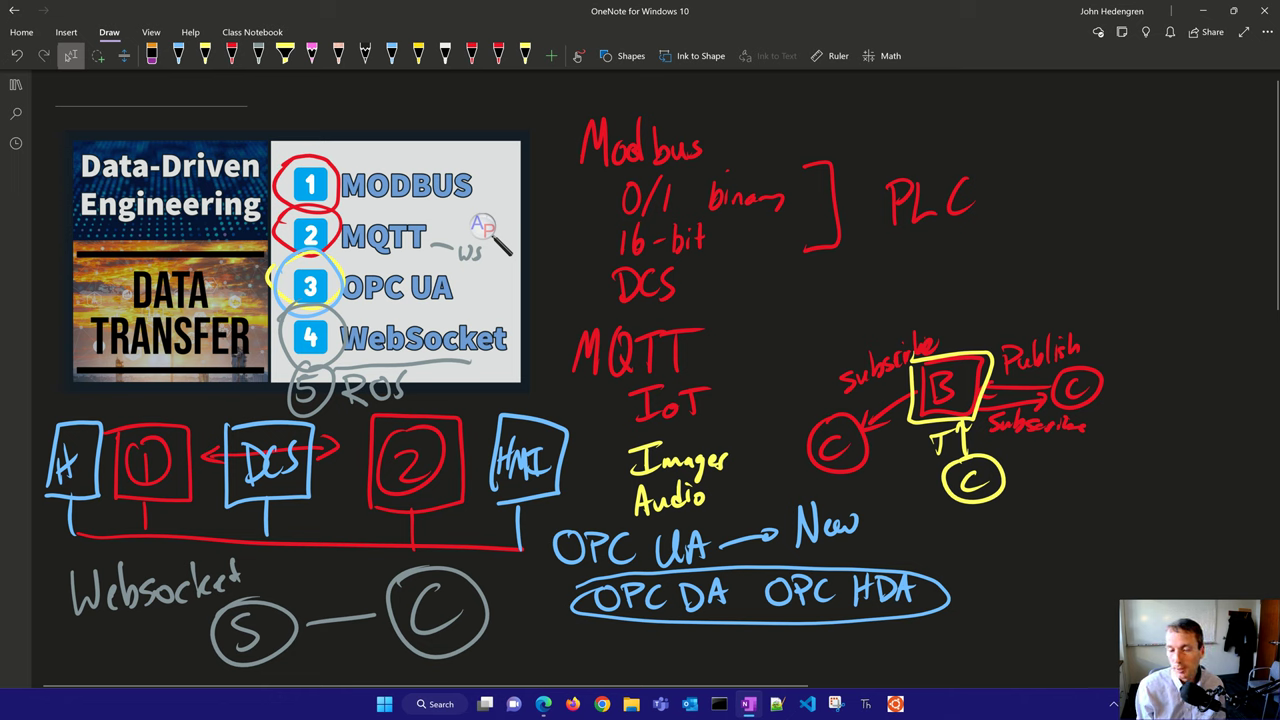
mouse_move(1066, 206)
mouse_down()
mouse_move(1170, 206)
mouse_move(1072, 196)
mouse_move(1068, 244)
mouse_move(1158, 244)
mouse_up()
drag(1166, 206, 1158, 244)
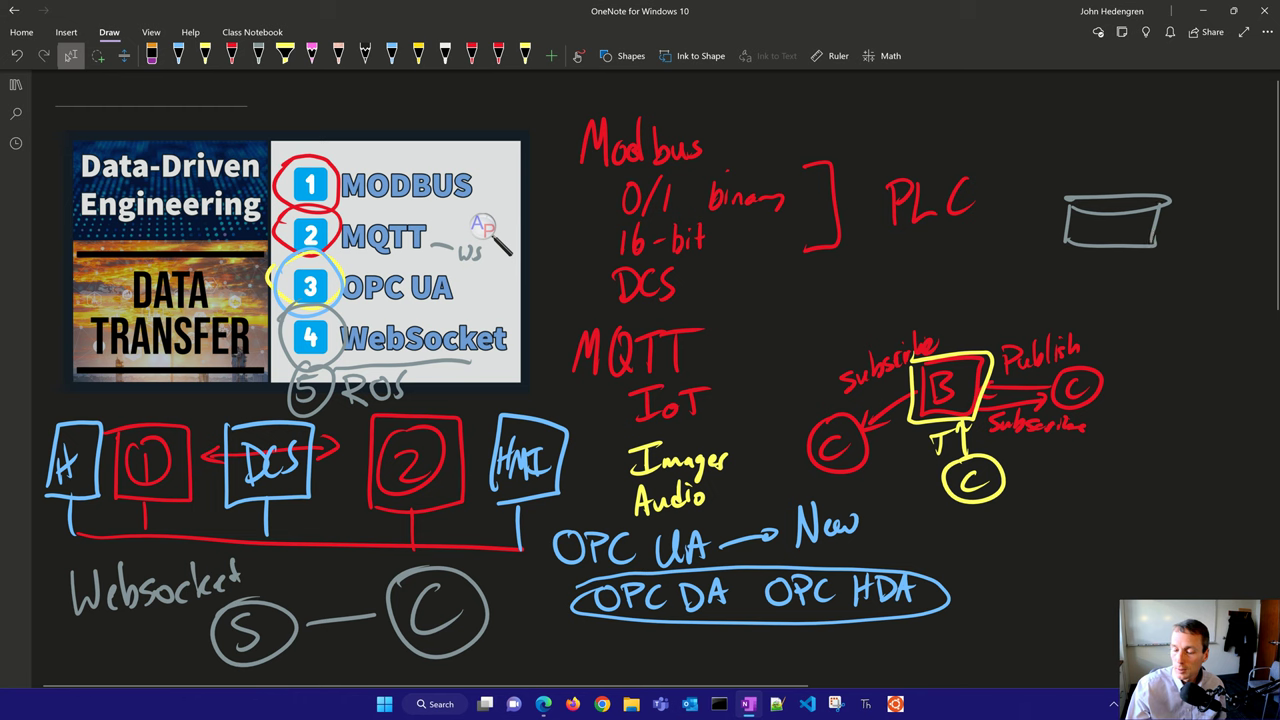
drag(1066, 219, 1021, 229)
drag(1040, 210, 1046, 230)
mouse_move(1160, 223)
mouse_down()
mouse_move(1196, 222)
mouse_move(1197, 180)
mouse_move(1230, 166)
mouse_move(1254, 178)
mouse_up()
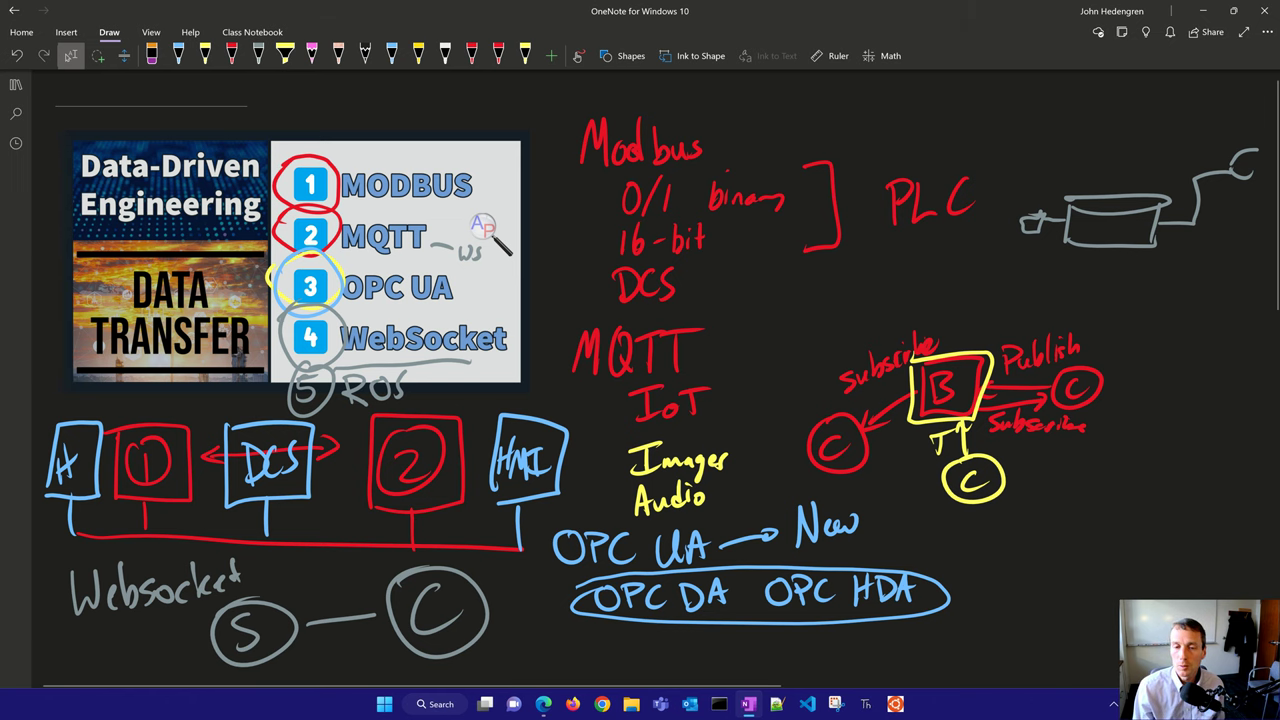
Step: Move to blank space below the TCP/UDP notes and handwrite 'API' in red
scroll(640, 380, down, 10)
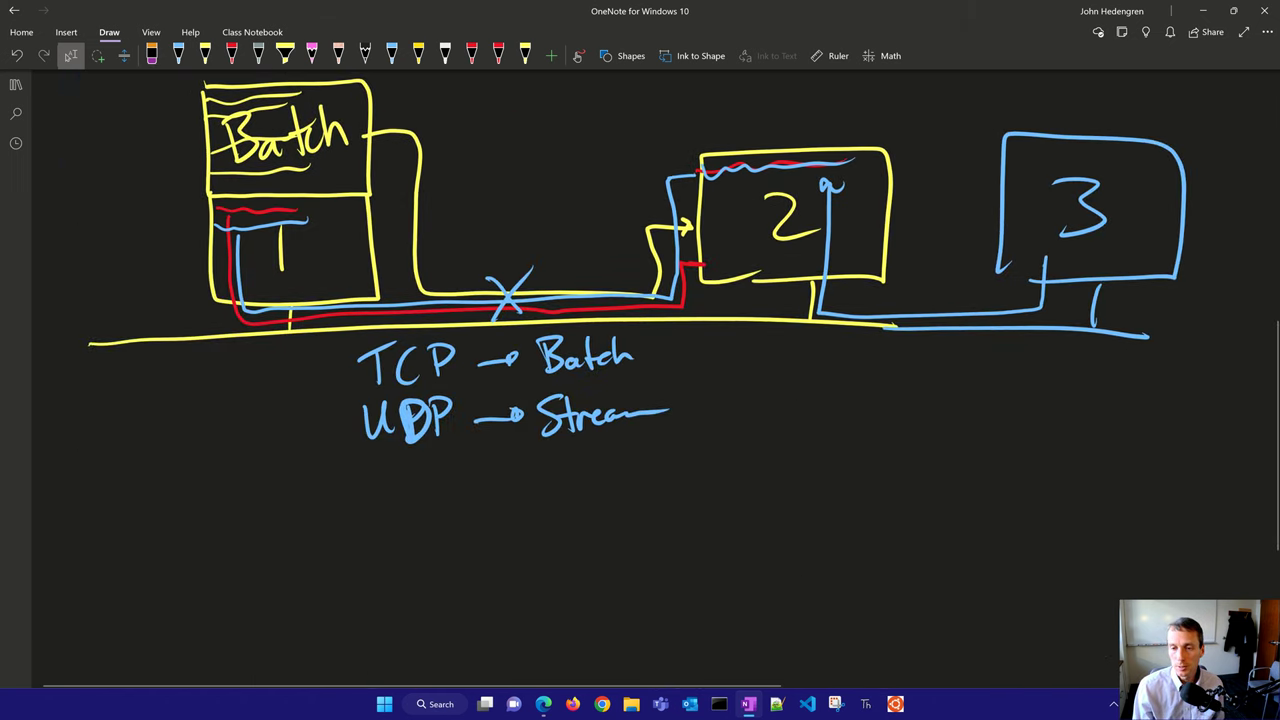
scroll(640, 380, down, 1)
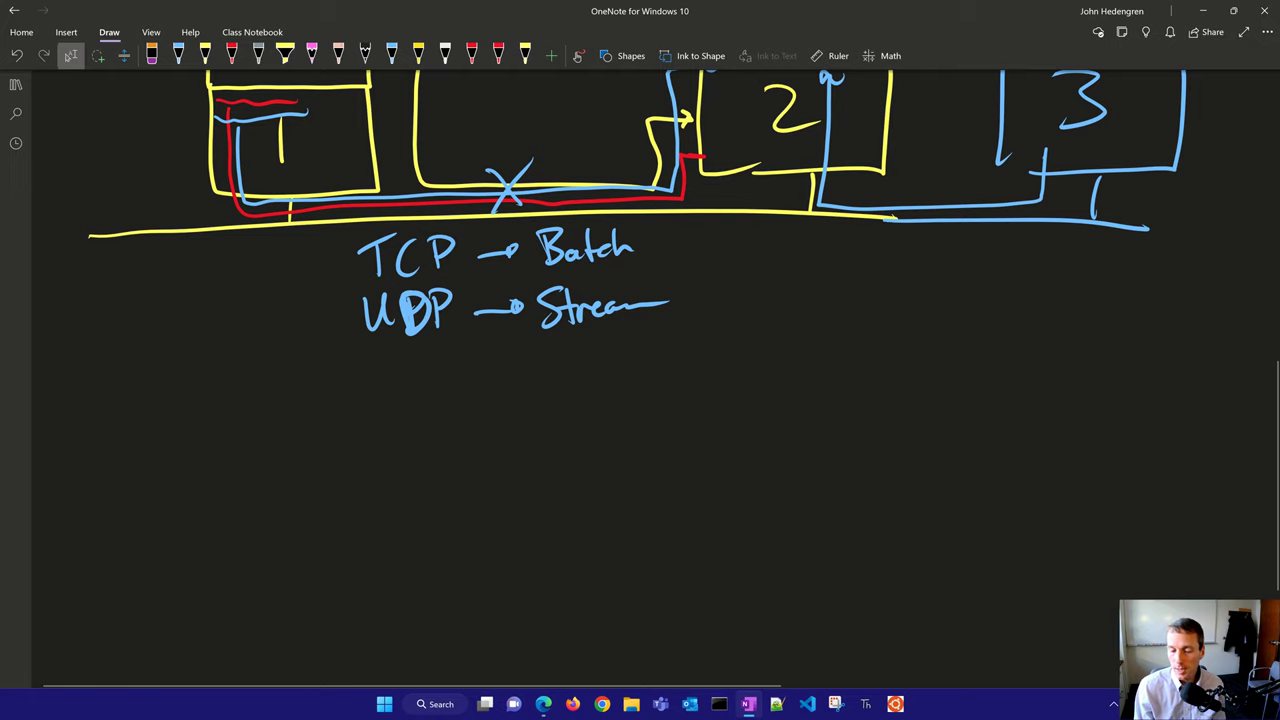
scroll(640, 380, down, 3)
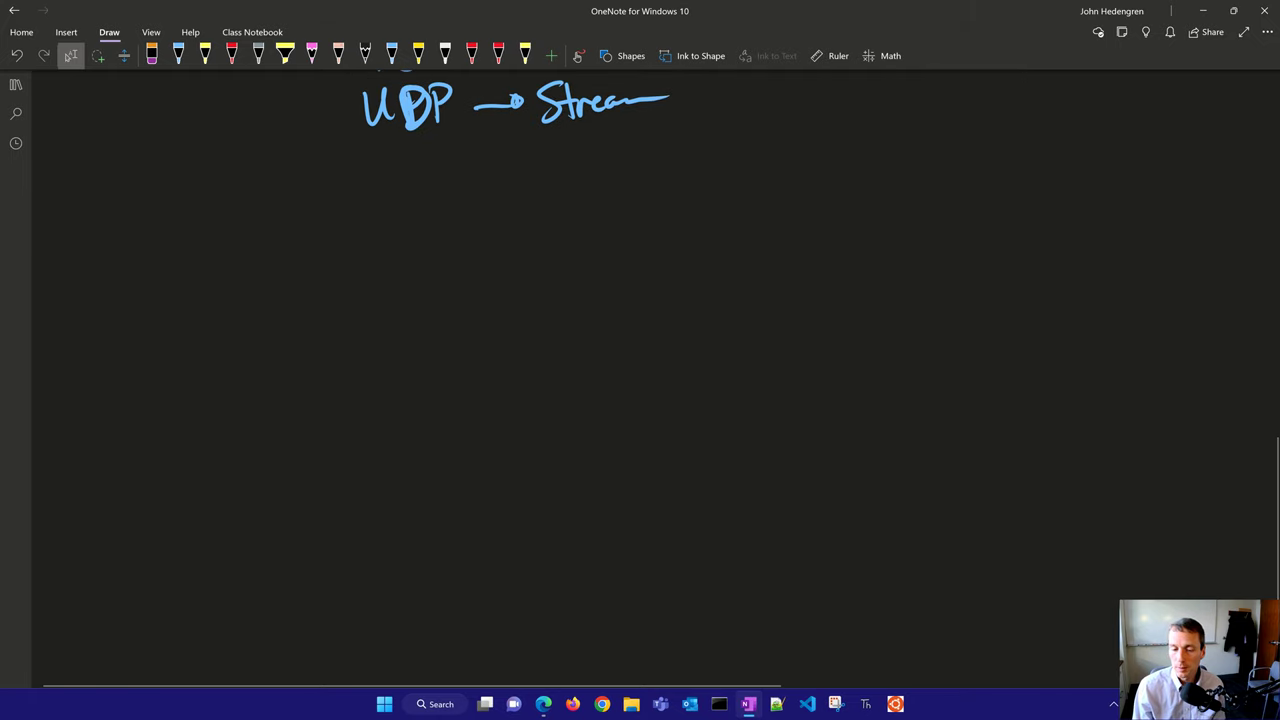
click(232, 55)
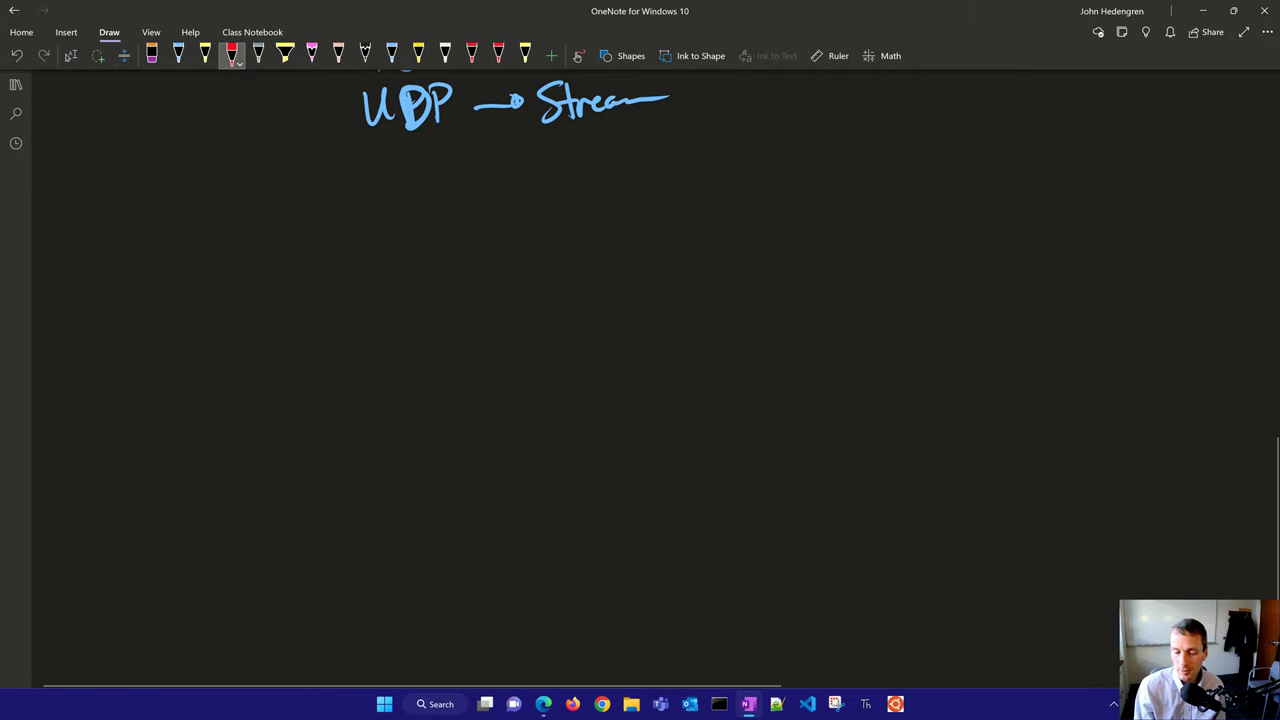
mouse_move(126, 244)
mouse_down()
mouse_move(150, 172)
mouse_move(156, 240)
mouse_up()
mouse_move(128, 222)
mouse_down()
mouse_move(152, 212)
mouse_move(178, 232)
mouse_up()
drag(176, 174, 174, 212)
drag(222, 174, 220, 232)
drag(202, 182, 242, 168)
drag(206, 242, 254, 224)
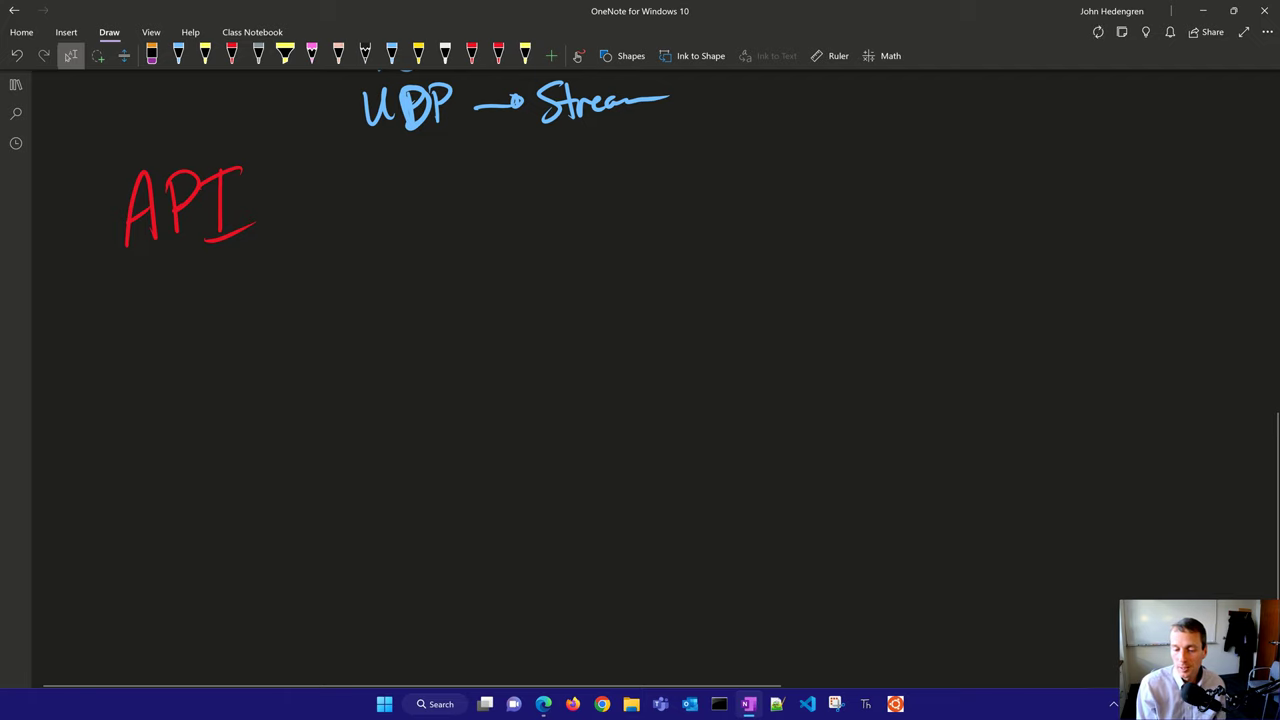
Step: Draw a red cube under API and a line connecting it to a server
mouse_move(198, 320)
mouse_down()
mouse_move(292, 366)
mouse_move(200, 320)
mouse_move(264, 276)
mouse_move(320, 294)
mouse_up()
drag(278, 270, 332, 268)
drag(294, 364, 334, 290)
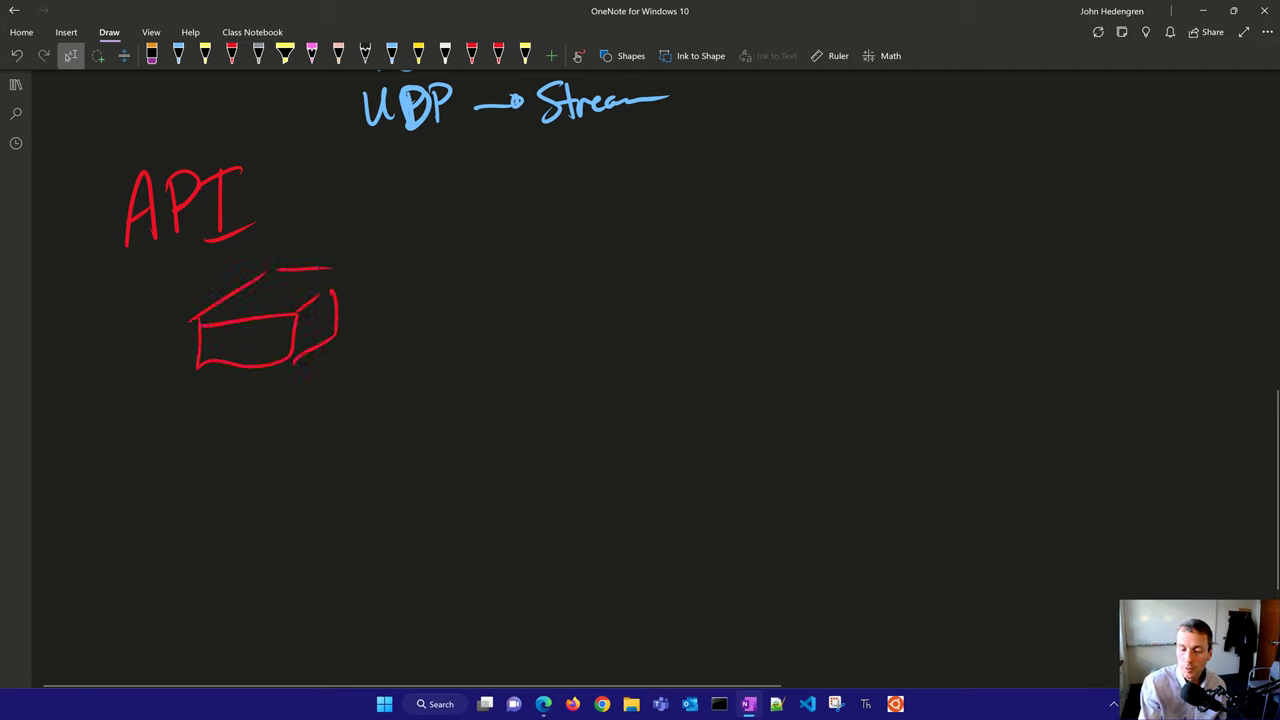
drag(316, 355, 336, 340)
mouse_move(354, 322)
mouse_down()
mouse_move(418, 400)
mouse_move(826, 430)
mouse_move(814, 400)
mouse_up()
mouse_move(803, 300)
mouse_down()
mouse_move(846, 334)
mouse_move(804, 299)
mouse_move(832, 314)
mouse_up()
drag(808, 332, 836, 327)
drag(810, 352, 840, 350)
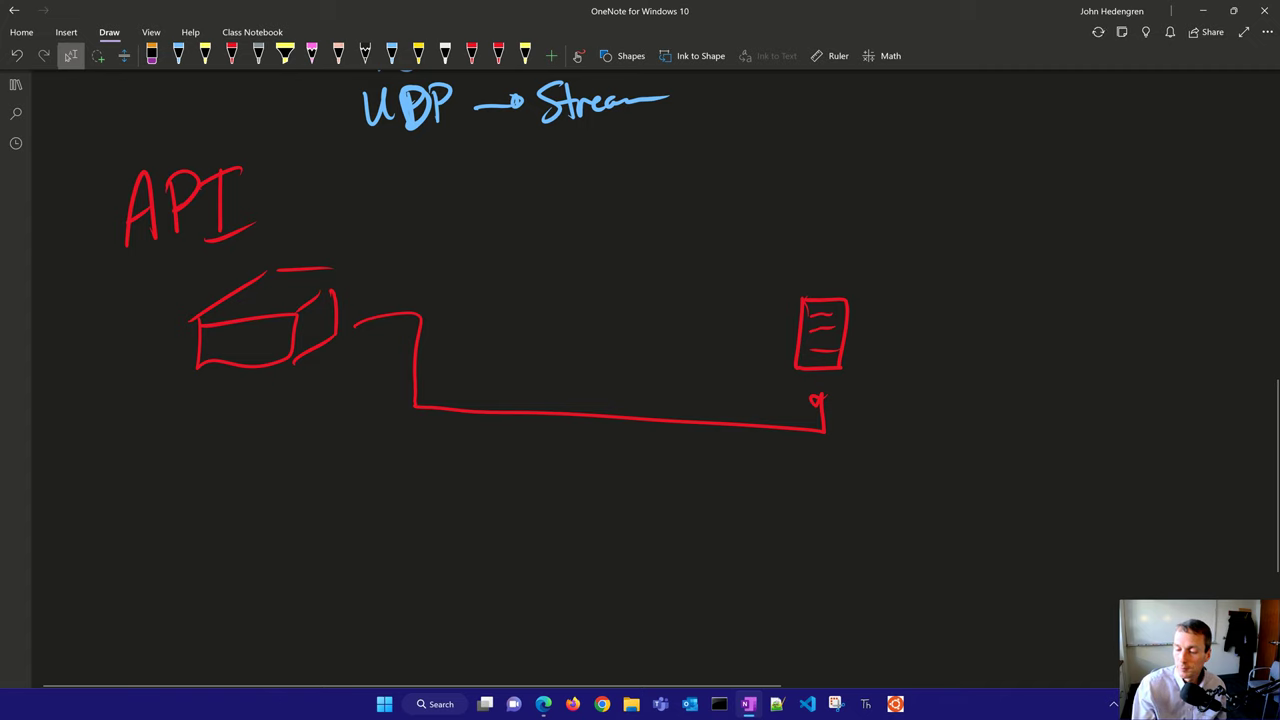
mouse_move(806, 294)
mouse_down()
mouse_move(858, 290)
mouse_move(845, 360)
mouse_up()
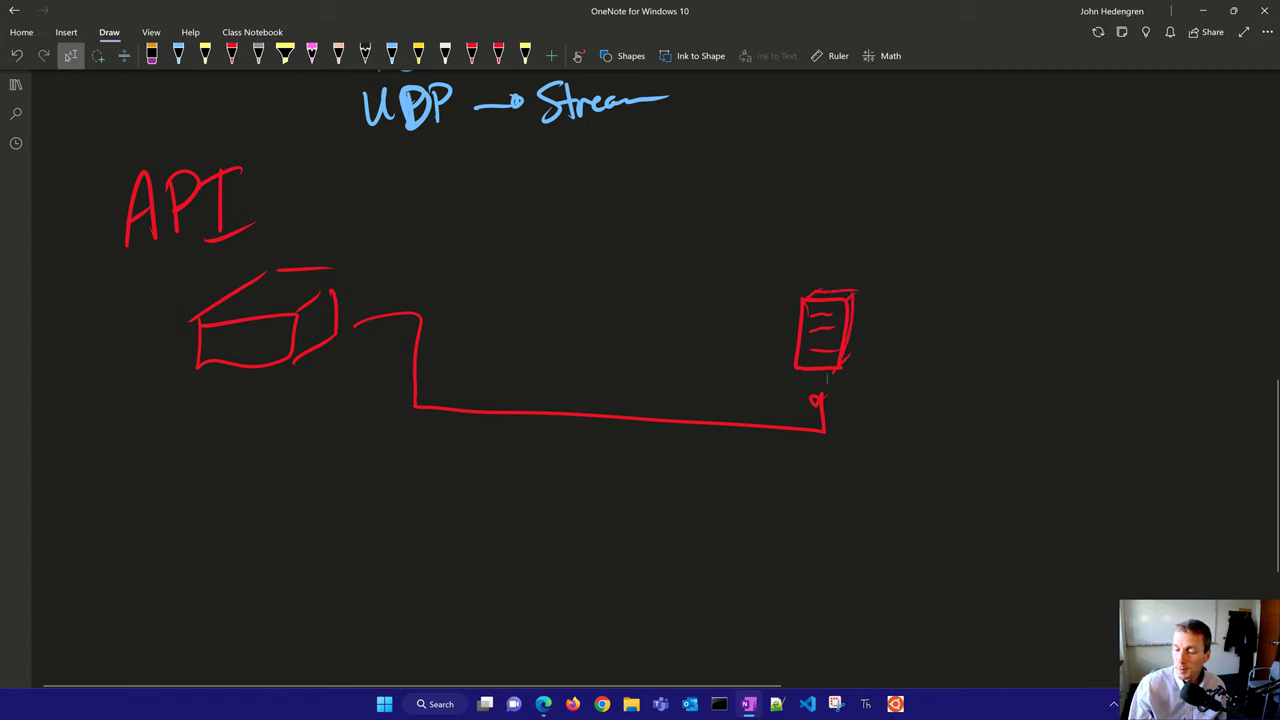
Step: Extend the line to a laptop on the right and add an arrowhead at the cube
mouse_move(824, 429)
mouse_down()
mouse_move(1044, 433)
mouse_move(1060, 388)
mouse_up()
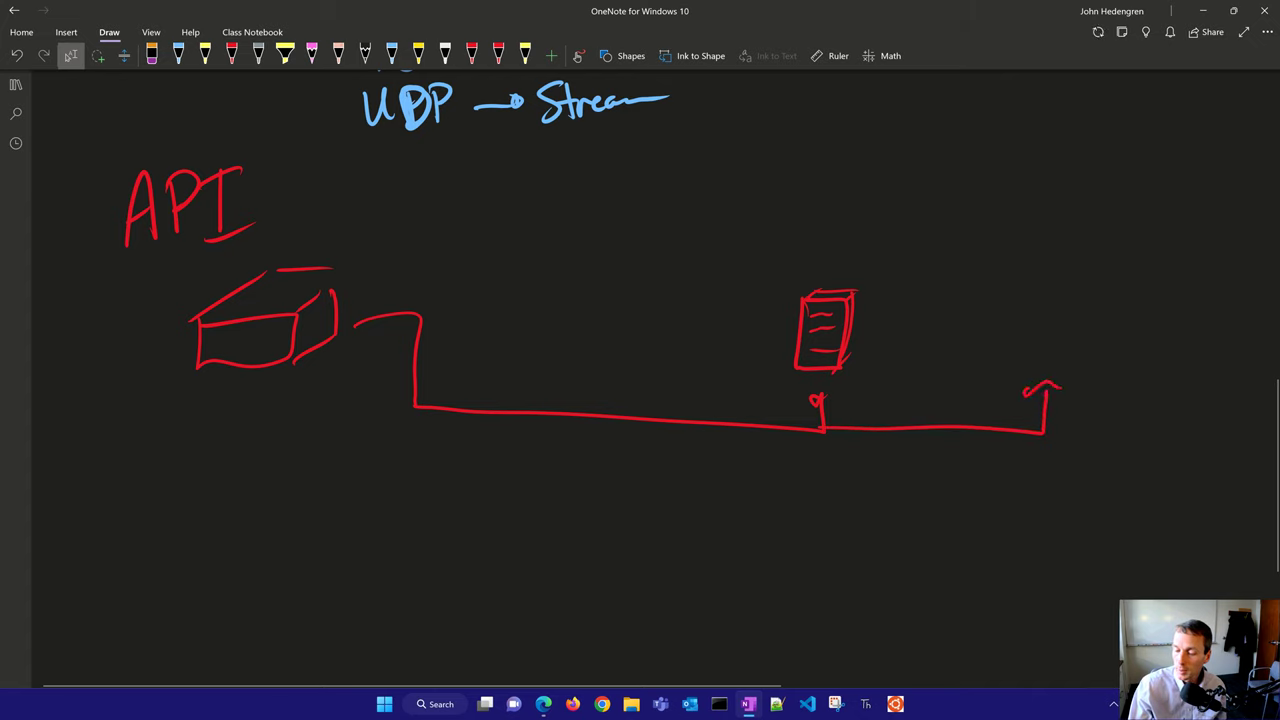
mouse_move(986, 366)
mouse_down()
mouse_move(1130, 365)
mouse_move(1054, 318)
mouse_move(1066, 248)
mouse_move(1156, 320)
mouse_up()
mouse_move(1060, 318)
mouse_down()
mouse_move(1148, 318)
mouse_move(1128, 362)
mouse_up()
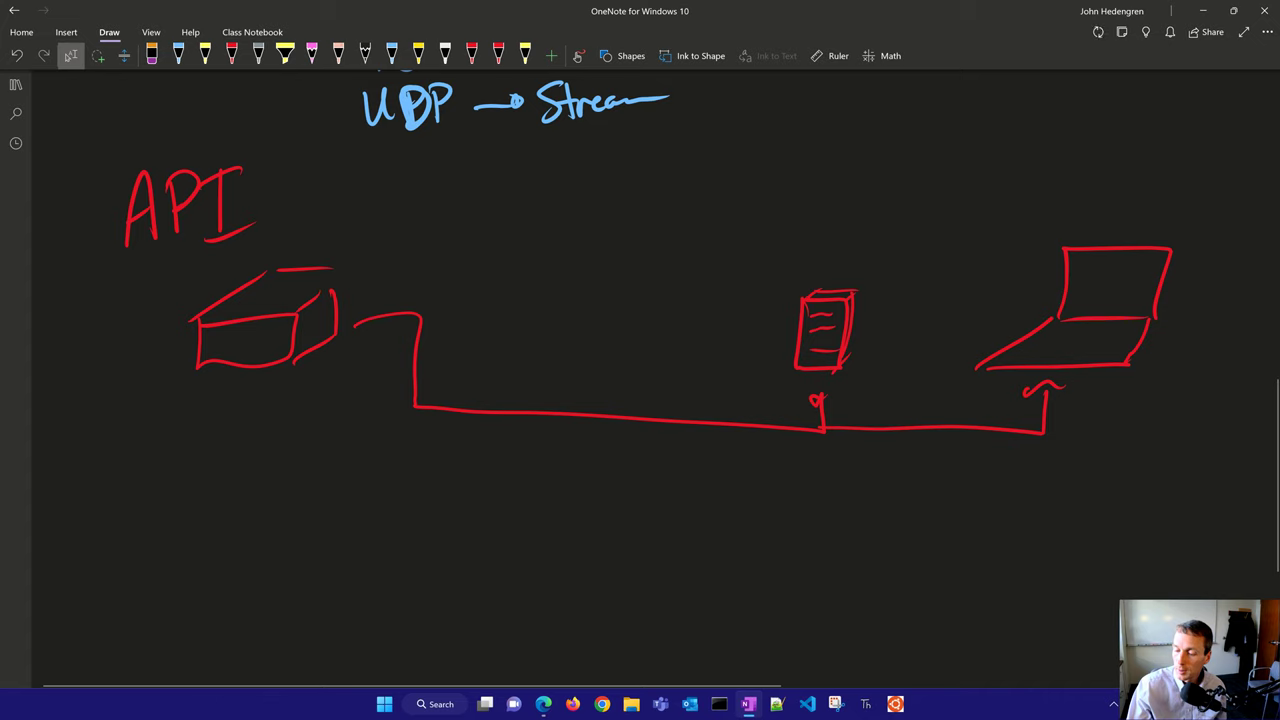
drag(1082, 268, 1150, 263)
drag(1084, 288, 1155, 282)
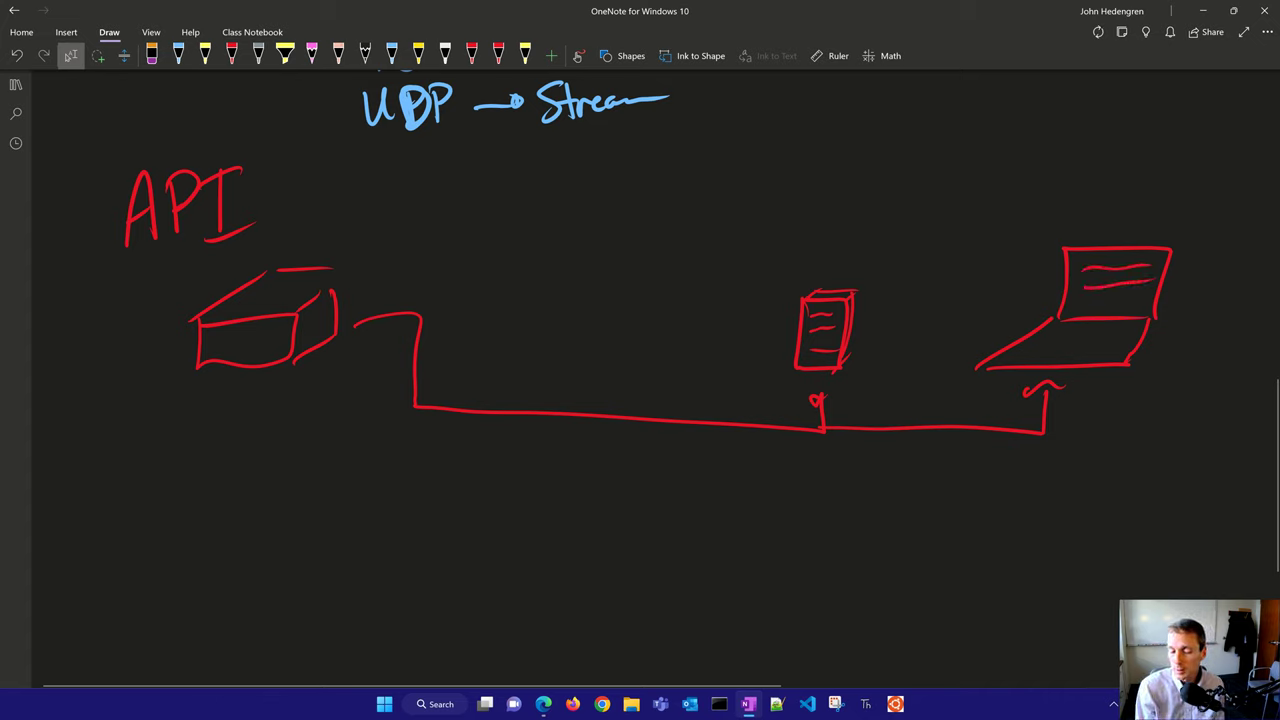
drag(366, 308, 364, 334)
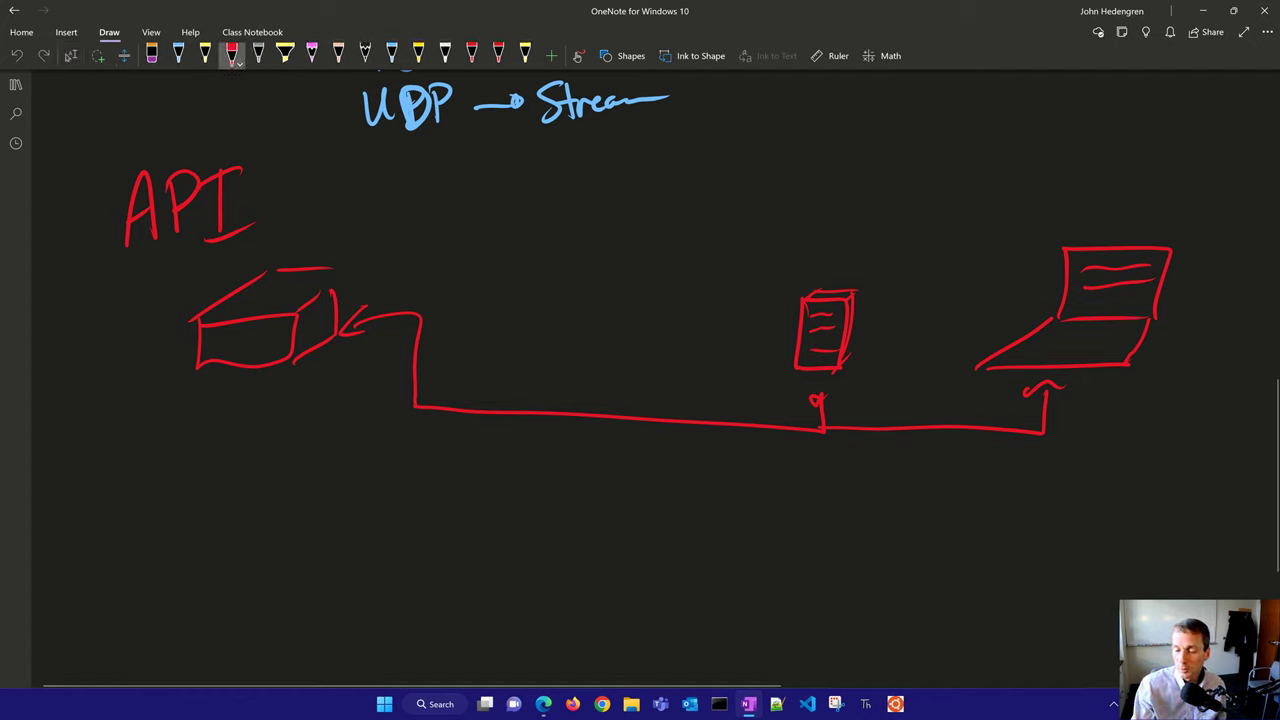
Step: Draw a 'Photo' arrow into the cube, a return arrow to the laptop, and 'Remove background'
mouse_move(775, 333)
mouse_down()
mouse_move(612, 350)
mouse_move(450, 280)
mouse_move(400, 280)
mouse_up()
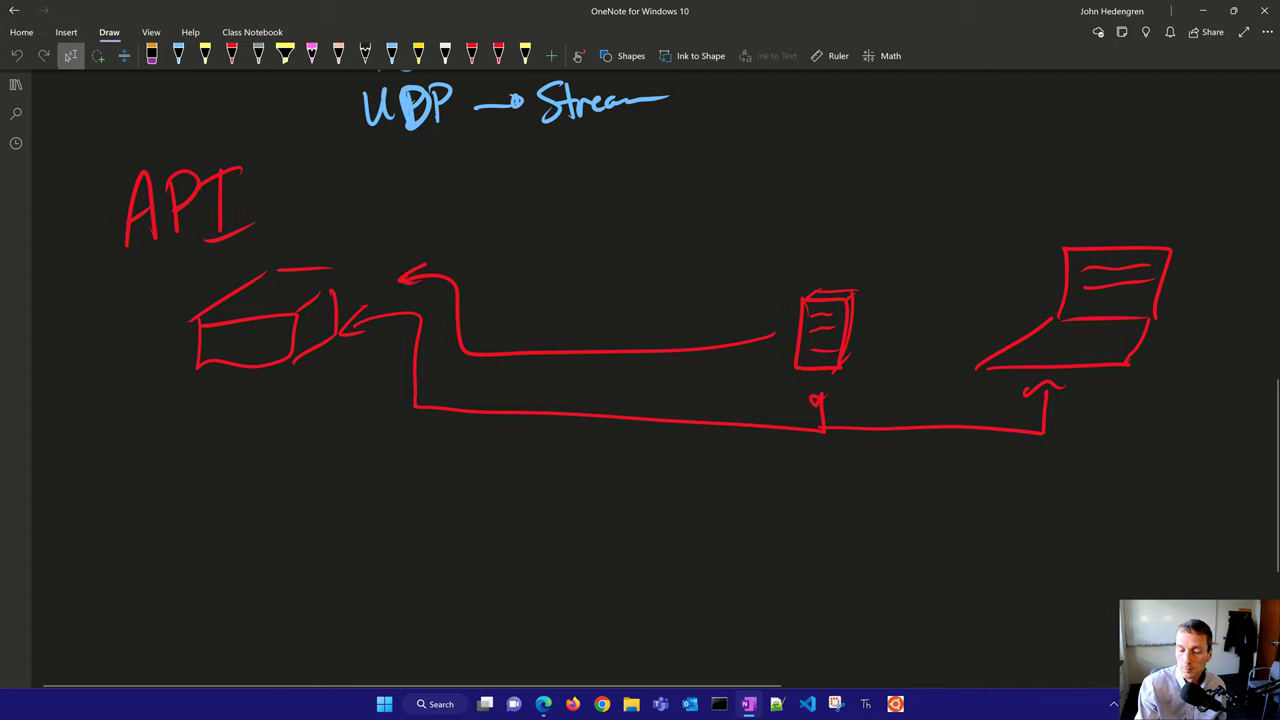
drag(500, 292, 501, 318)
mouse_move(500, 293)
mouse_down()
mouse_move(503, 307)
mouse_move(544, 306)
mouse_up()
mouse_move(556, 287)
mouse_down()
mouse_move(558, 316)
mouse_move(564, 300)
mouse_up()
drag(568, 306, 567, 308)
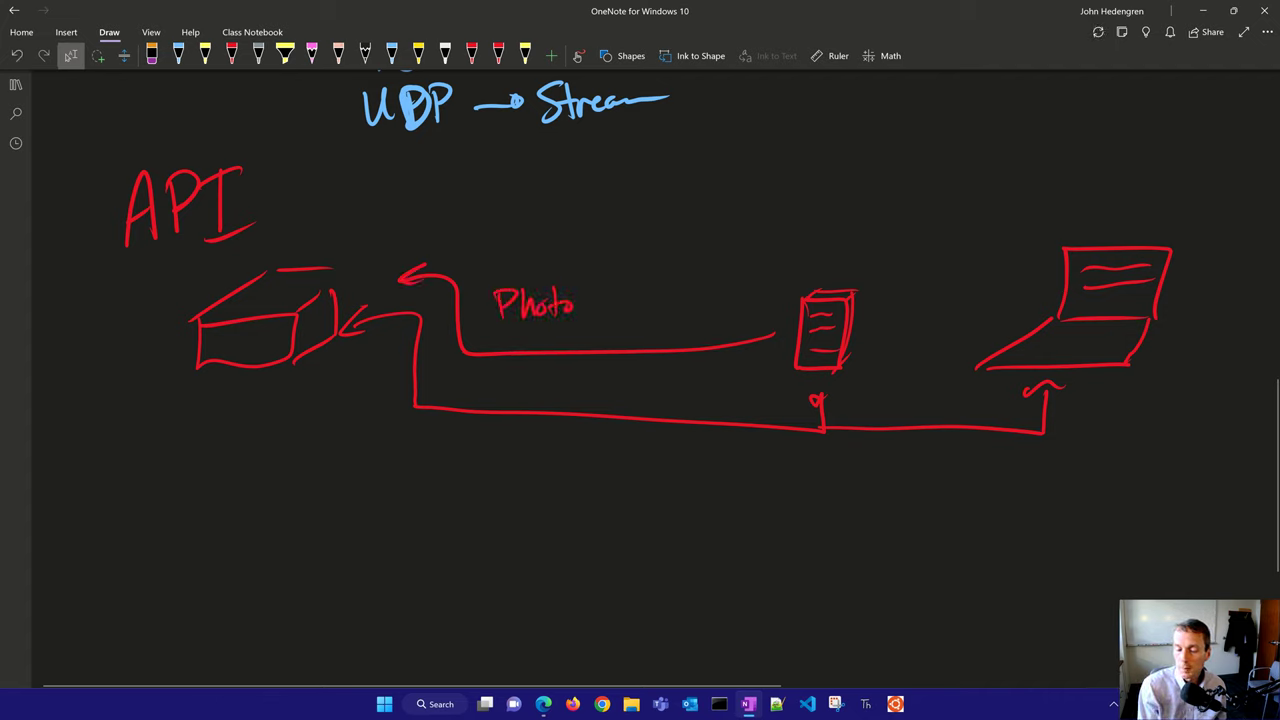
mouse_move(310, 362)
mouse_down()
mouse_move(598, 468)
mouse_move(1084, 452)
mouse_move(1112, 410)
mouse_up()
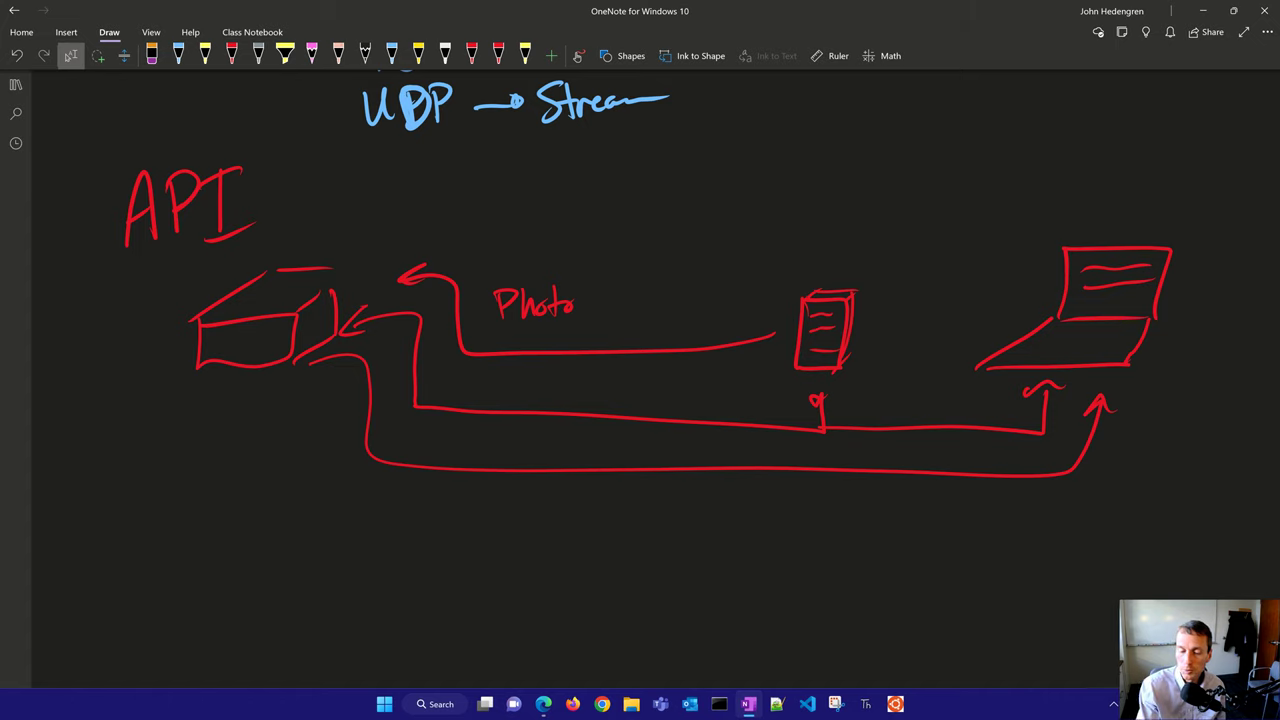
mouse_move(206, 410)
mouse_down()
mouse_move(212, 386)
mouse_move(232, 402)
mouse_move(294, 394)
mouse_move(228, 452)
mouse_move(268, 440)
mouse_move(288, 452)
mouse_move(346, 426)
mouse_up()
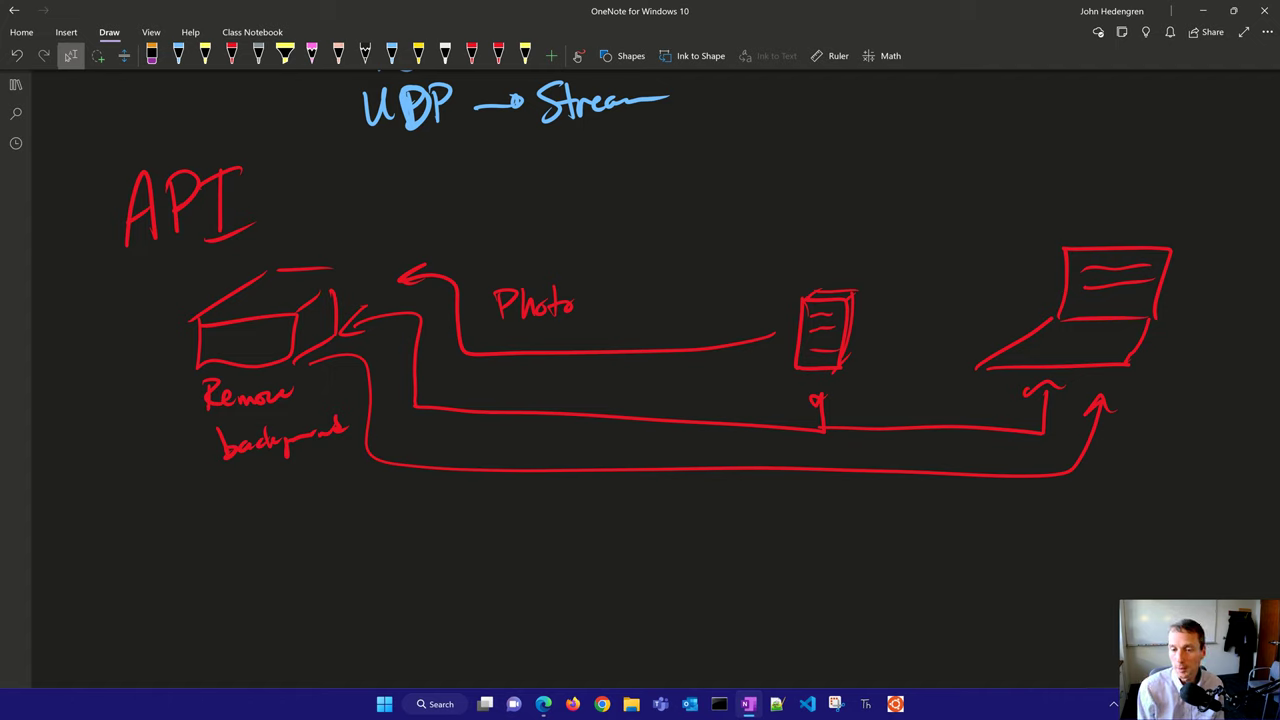
Step: Switch to the yellow pen and write 'REST' below the sketch
click(205, 55)
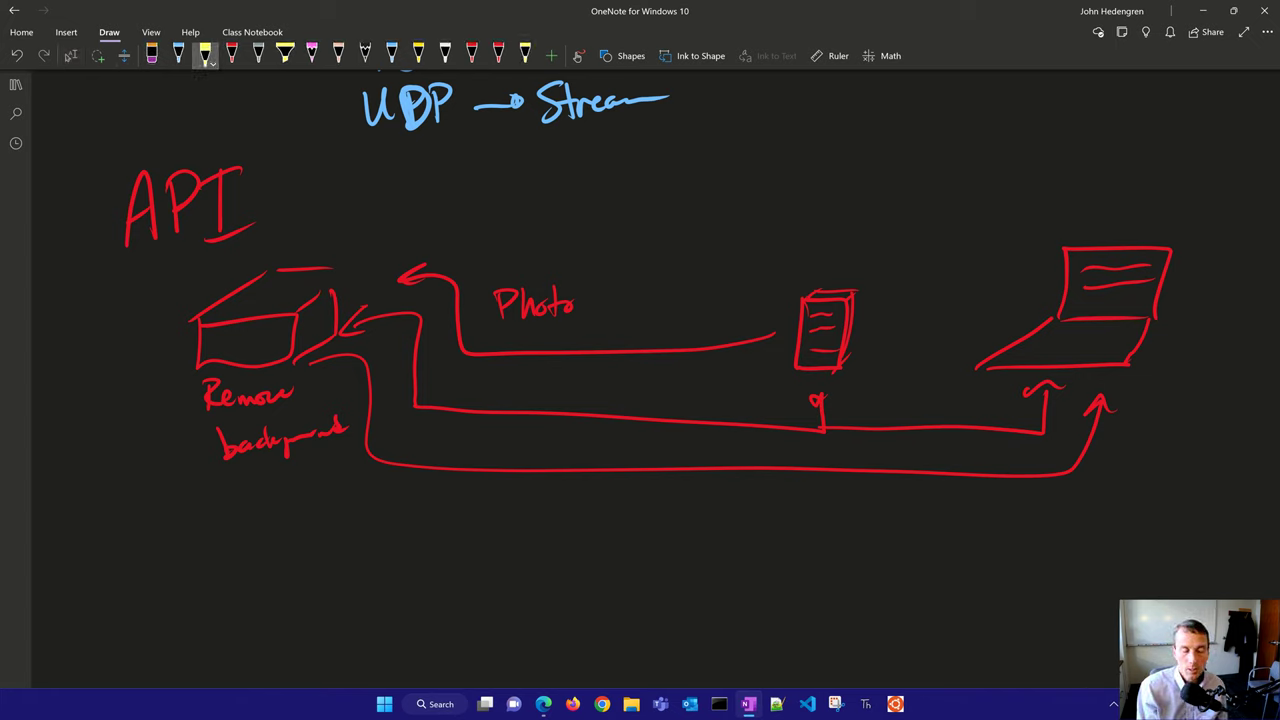
mouse_move(216, 492)
mouse_down()
mouse_move(241, 544)
mouse_move(276, 491)
mouse_up()
mouse_move(254, 515)
mouse_down()
mouse_move(272, 513)
mouse_move(282, 539)
mouse_up()
mouse_move(306, 495)
mouse_down()
mouse_move(284, 538)
mouse_move(329, 534)
mouse_up()
drag(315, 504, 358, 490)
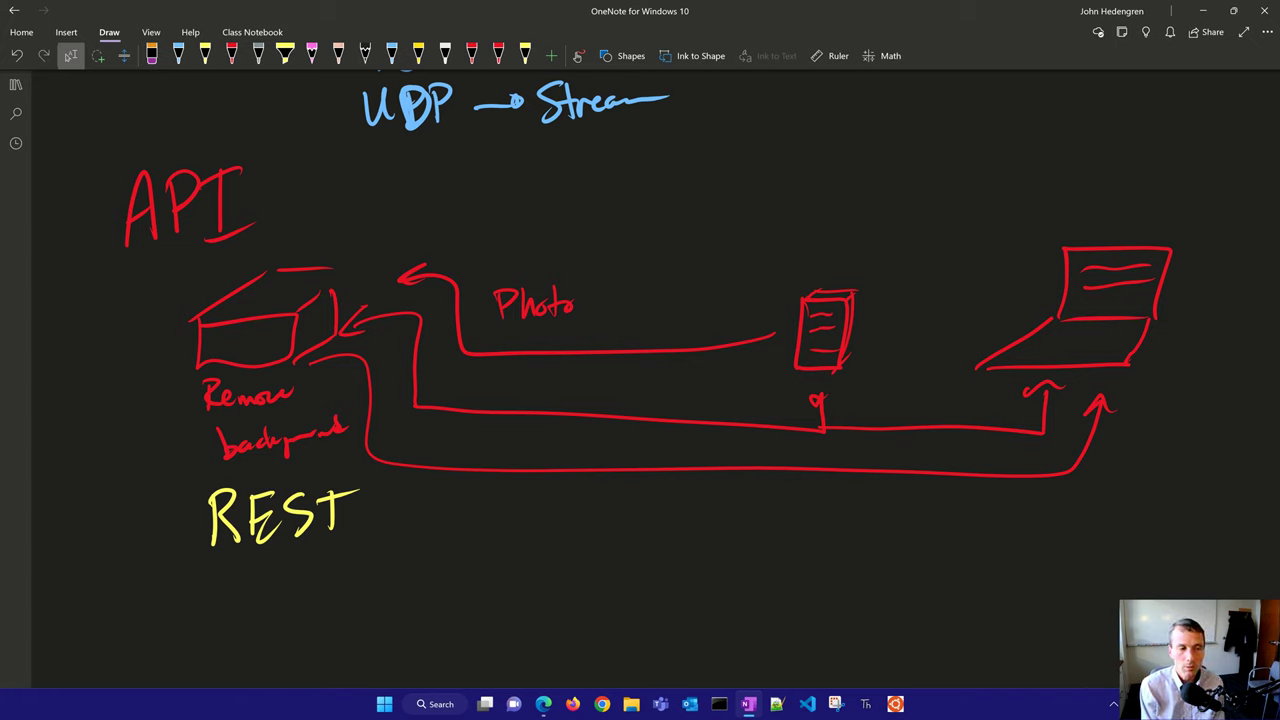
Step: Write 'CRUD' and 'JSON' in yellow right of REST and draw an ellipse around REST
mouse_move(497, 496)
mouse_down()
mouse_move(474, 498)
mouse_move(503, 534)
mouse_move(520, 522)
mouse_move(562, 536)
mouse_move(584, 502)
mouse_move(606, 540)
mouse_up()
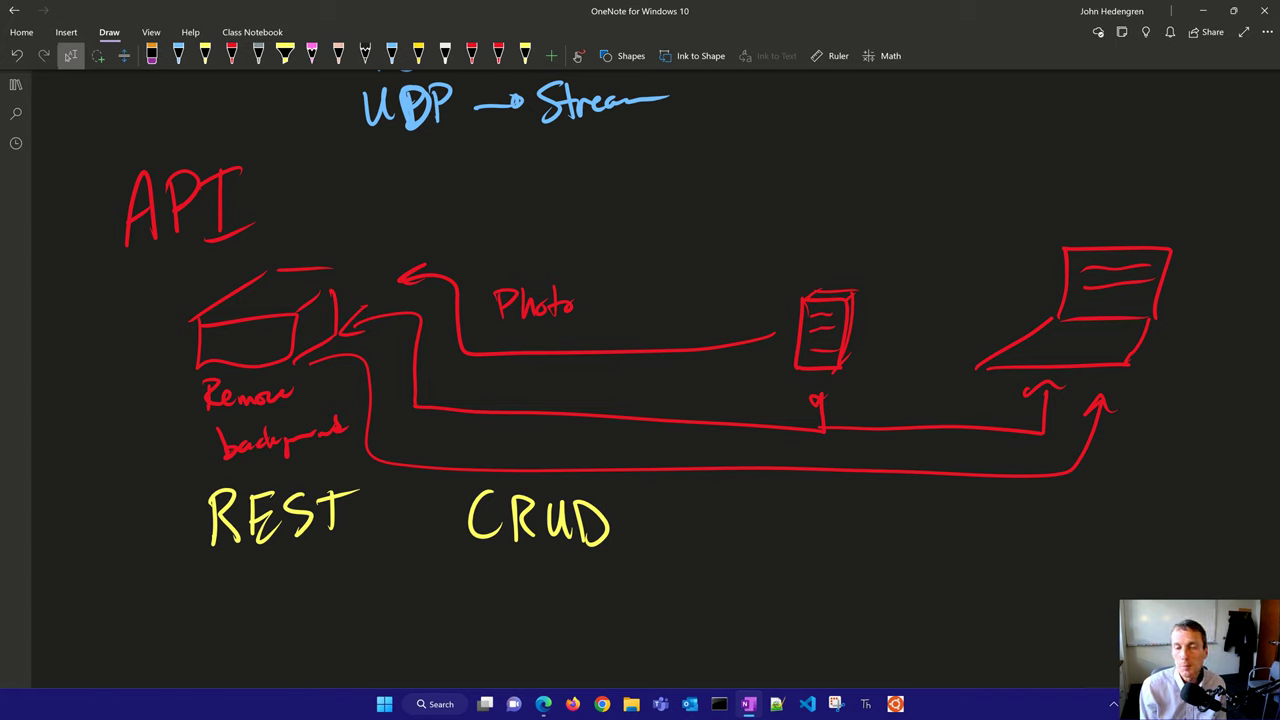
mouse_move(755, 492)
mouse_down()
mouse_move(750, 522)
mouse_move(726, 532)
mouse_up()
mouse_move(714, 498)
mouse_down()
mouse_move(772, 486)
mouse_move(768, 524)
mouse_move(812, 490)
mouse_up()
drag(818, 520, 856, 482)
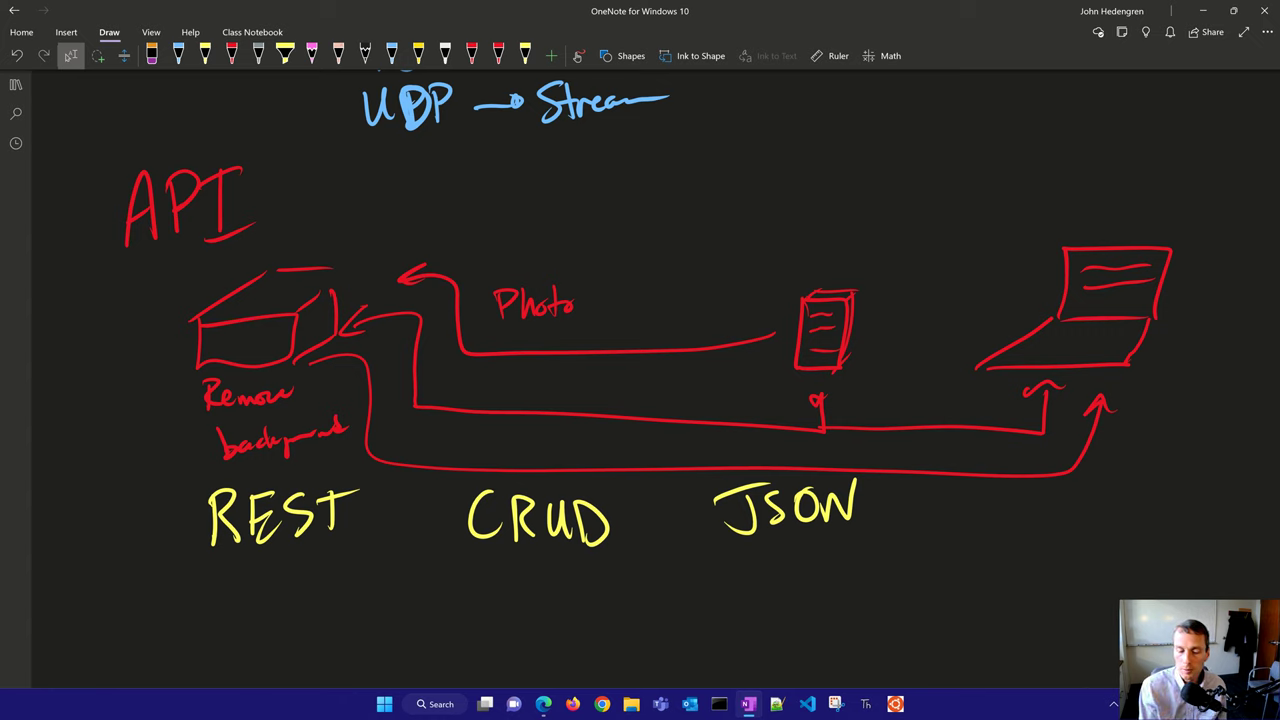
mouse_move(182, 488)
mouse_down()
mouse_move(340, 455)
mouse_move(250, 568)
mouse_move(215, 468)
mouse_up()
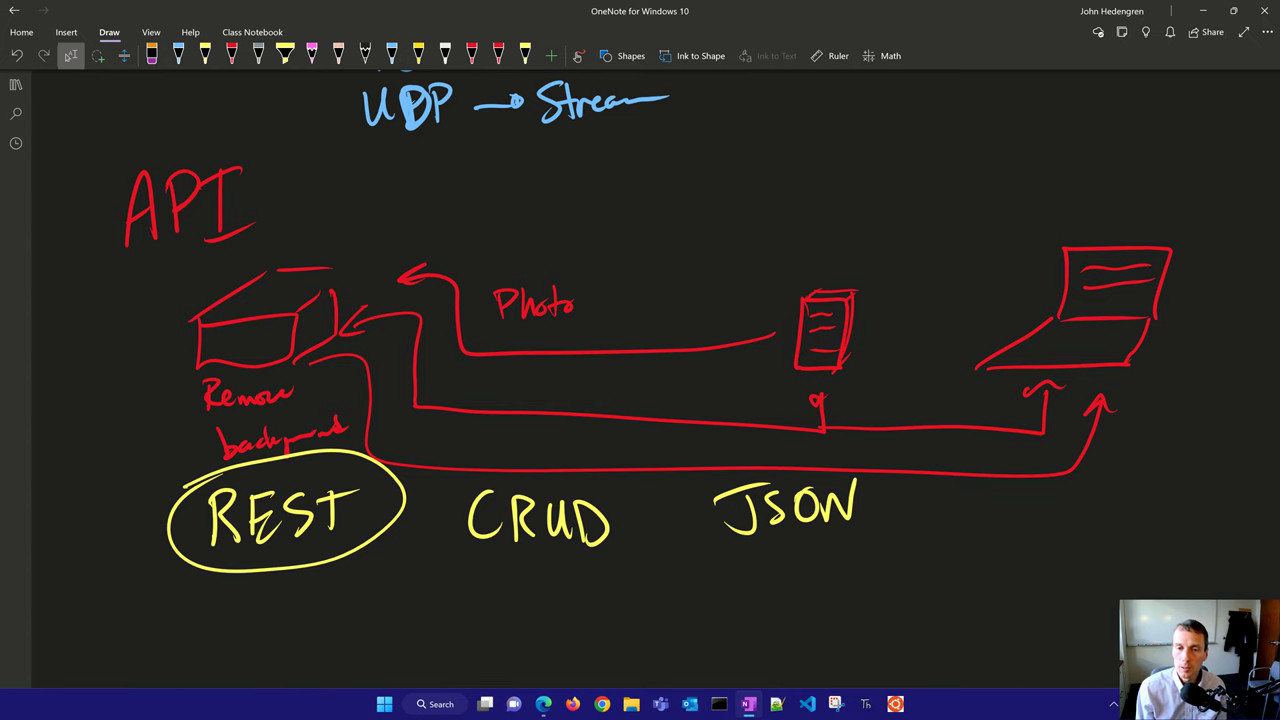
Step: Handwrite 'GraphQL' in yellow below REST, dismissing the handwriting panel
scroll(660, 380, down, 3)
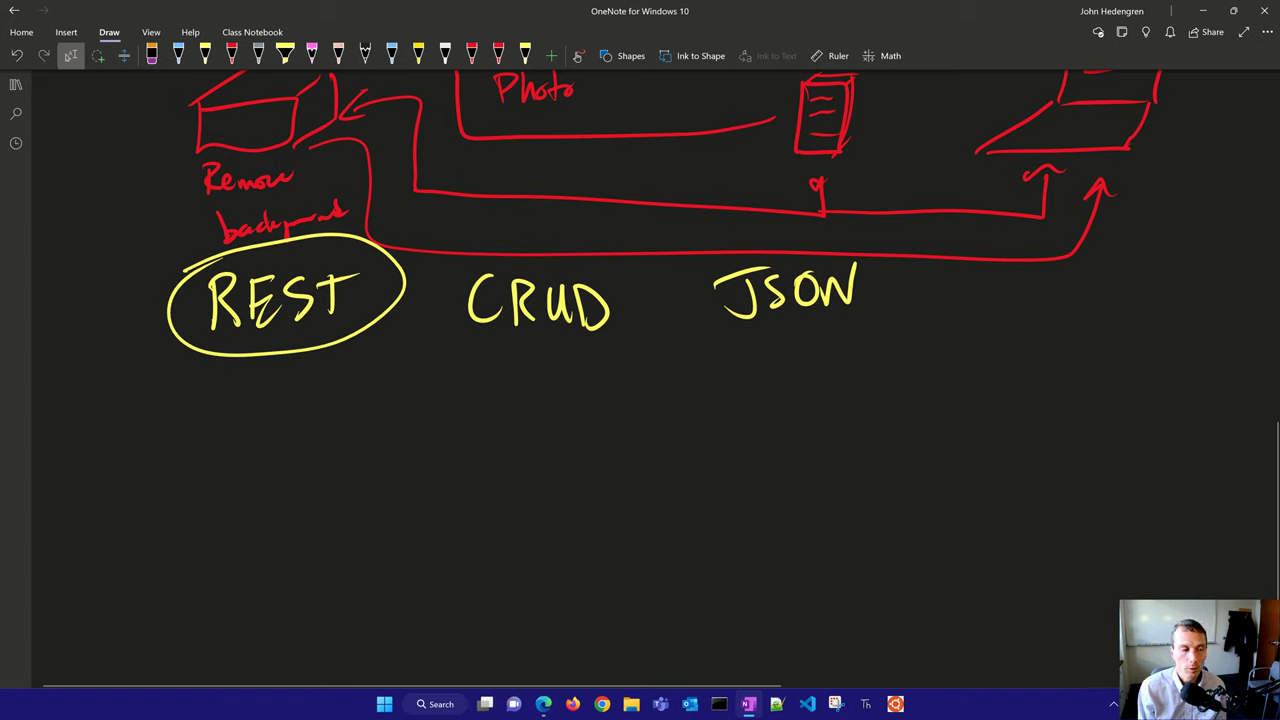
mouse_move(206, 394)
mouse_down()
mouse_move(200, 440)
mouse_move(308, 446)
mouse_up()
drag(350, 402, 368, 448)
drag(386, 404, 414, 442)
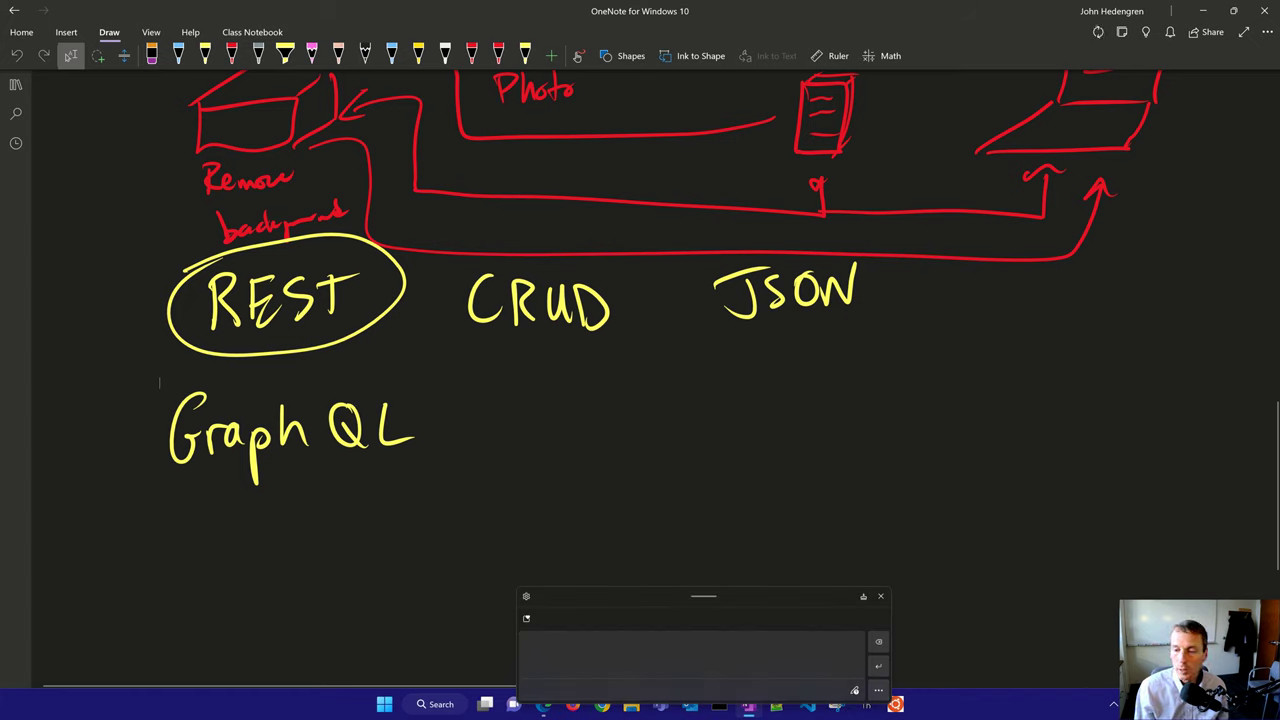
click(880, 596)
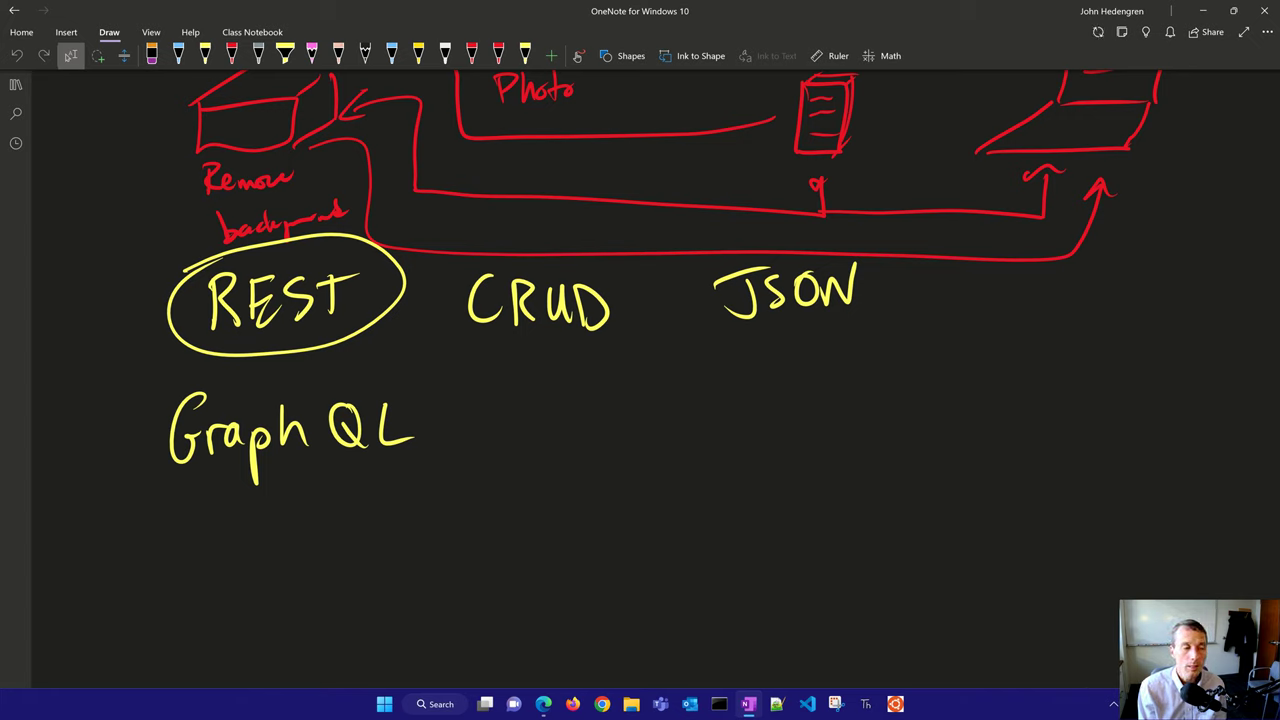
Step: Handwrite 'gPRC' below GraphQL and dismiss the handwriting panel again
mouse_move(197, 533)
mouse_down()
mouse_move(196, 562)
mouse_move(180, 572)
mouse_up()
mouse_move(224, 510)
mouse_down()
mouse_move(220, 552)
mouse_move(246, 546)
mouse_move(194, 556)
mouse_up()
drag(198, 514, 204, 536)
drag(268, 512, 282, 546)
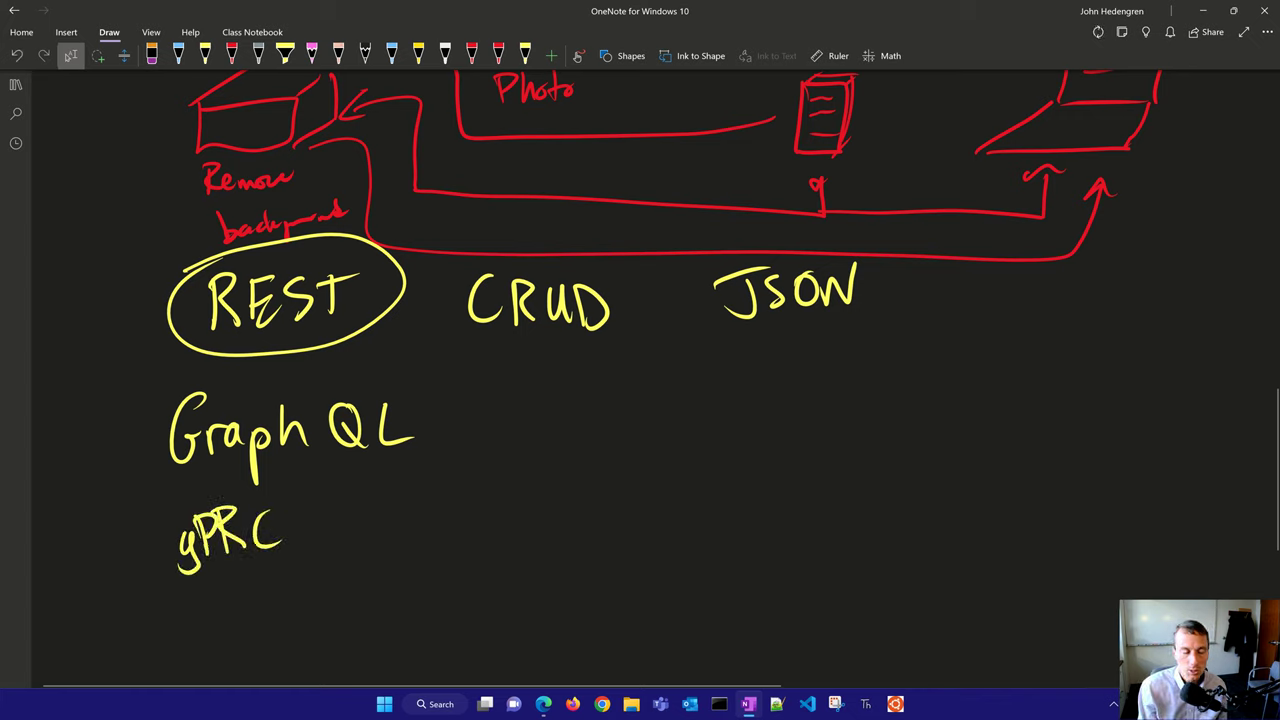
click(159, 591)
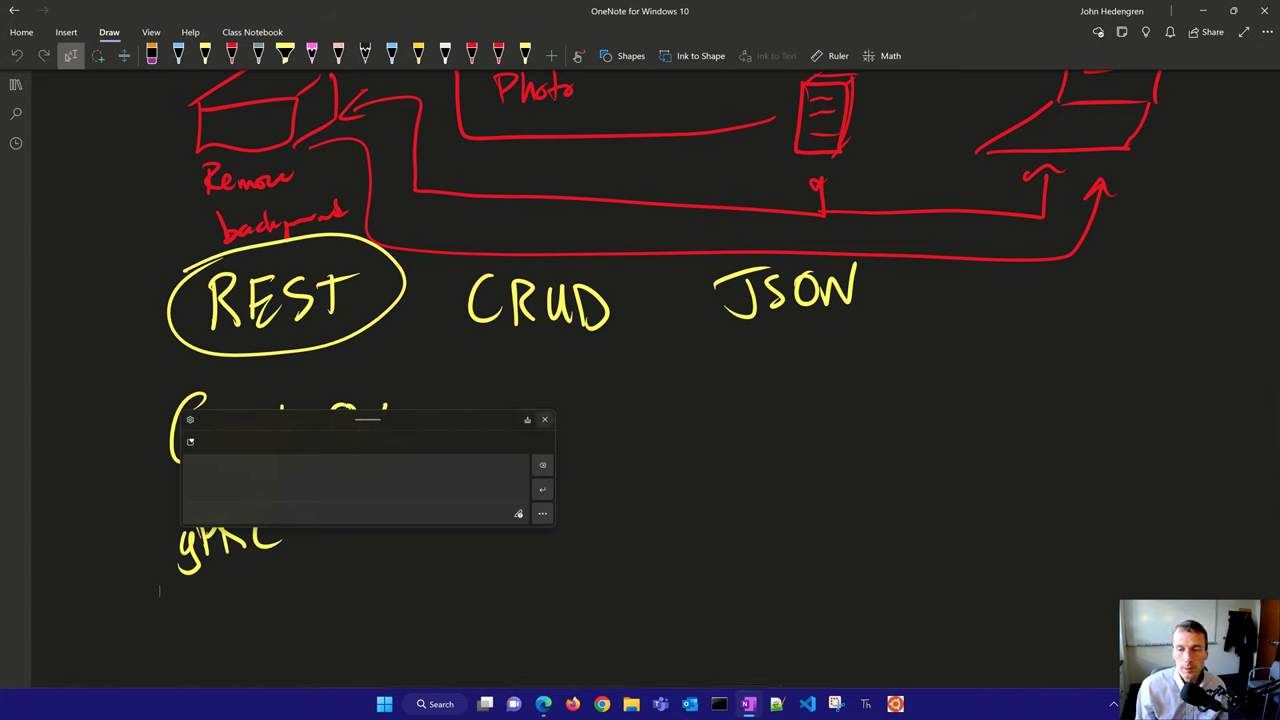
click(544, 419)
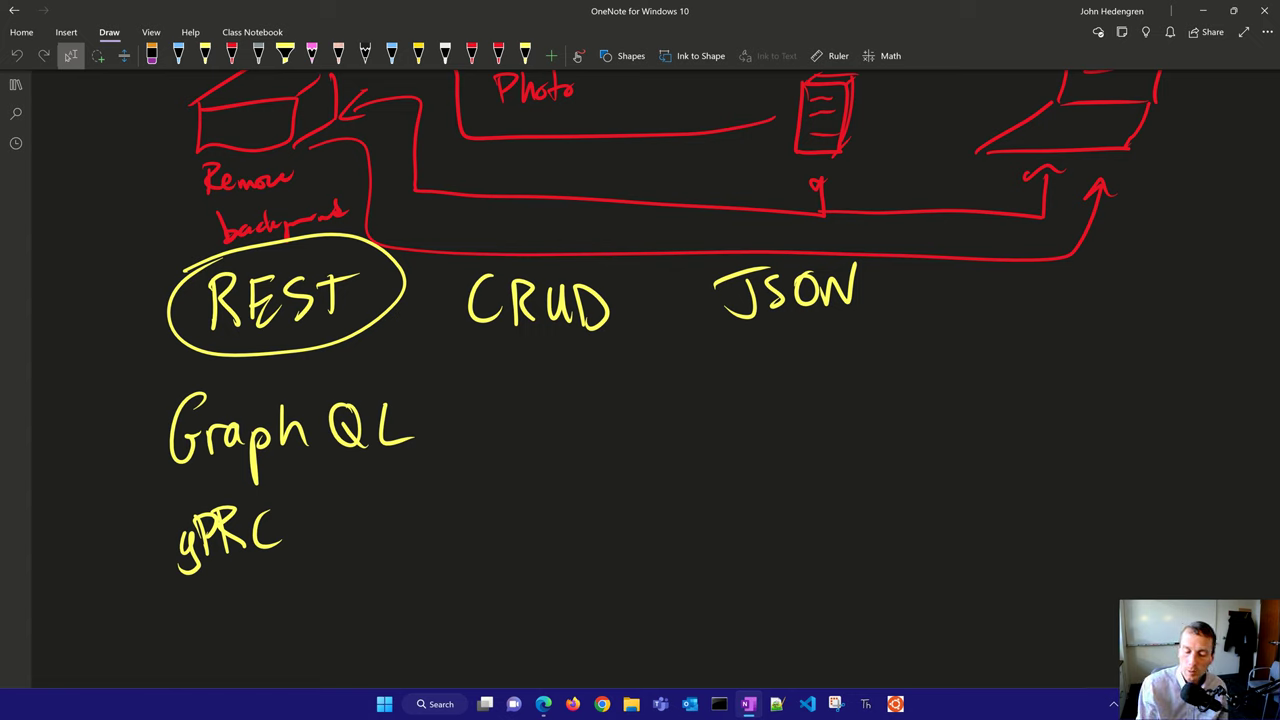
Step: Draw an arrow after GraphQL and write 'Public APIs' in yellow
mouse_move(455, 425)
mouse_down()
mouse_move(507, 425)
mouse_move(552, 452)
mouse_up()
drag(548, 398, 566, 424)
mouse_move(572, 424)
mouse_down()
mouse_move(584, 446)
mouse_move(602, 444)
mouse_up()
drag(612, 390, 638, 444)
mouse_move(648, 418)
mouse_down()
mouse_move(650, 442)
mouse_move(656, 408)
mouse_up()
mouse_move(686, 420)
mouse_down()
mouse_move(684, 444)
mouse_move(738, 394)
mouse_up()
mouse_move(738, 394)
mouse_down()
mouse_move(748, 438)
mouse_move(764, 444)
mouse_up()
mouse_move(764, 398)
mouse_down()
mouse_move(766, 430)
mouse_move(812, 448)
mouse_up()
drag(798, 398, 836, 396)
drag(800, 444, 826, 440)
drag(858, 414, 834, 446)
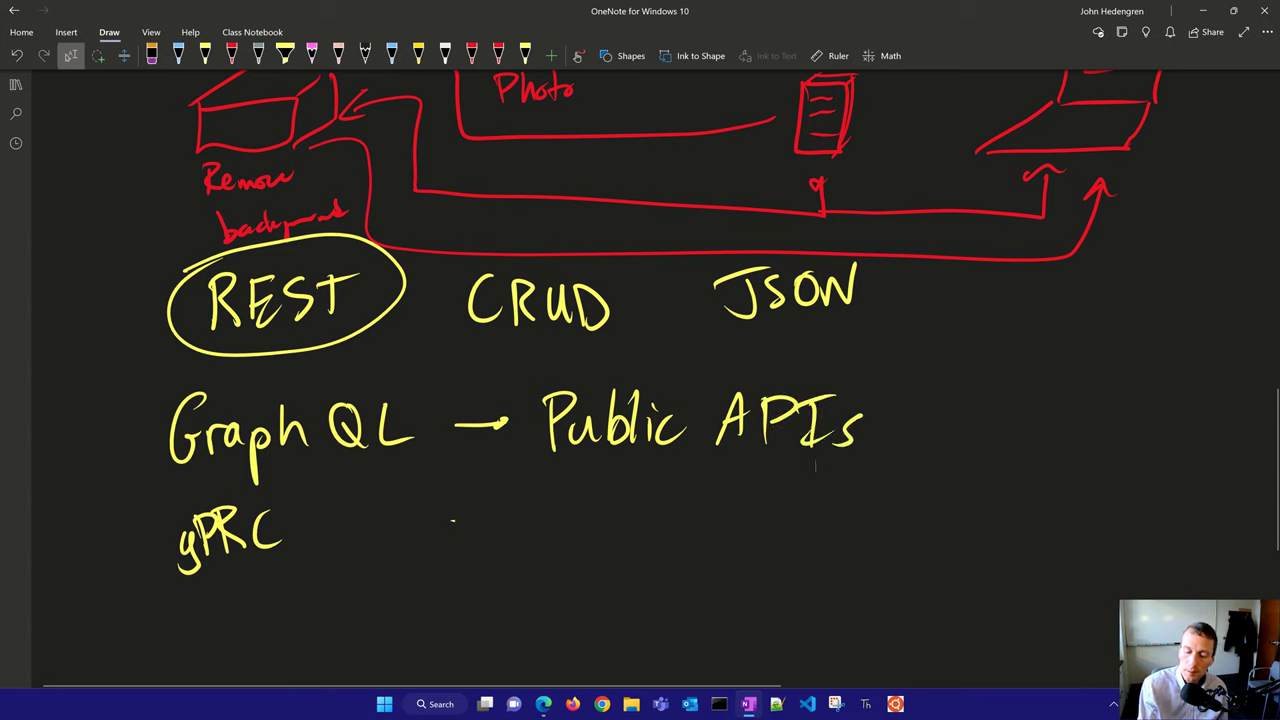
Step: Draw an arrow after gPRC and write 'Private API' beside it
drag(452, 520, 500, 521)
mouse_move(500, 512)
mouse_down()
mouse_move(506, 530)
mouse_move(558, 542)
mouse_up()
mouse_move(552, 500)
mouse_down()
mouse_move(558, 524)
mouse_move(604, 516)
mouse_move(606, 536)
mouse_up()
mouse_move(610, 514)
mouse_down()
mouse_move(634, 500)
mouse_move(646, 530)
mouse_up()
mouse_move(664, 488)
mouse_down()
mouse_move(660, 528)
mouse_move(674, 506)
mouse_up()
mouse_move(676, 520)
mouse_down()
mouse_move(690, 526)
mouse_move(750, 488)
mouse_up()
mouse_move(752, 490)
mouse_down()
mouse_move(762, 528)
mouse_move(782, 536)
mouse_up()
mouse_move(776, 494)
mouse_down()
mouse_move(798, 490)
mouse_move(788, 510)
mouse_up()
mouse_move(830, 494)
mouse_down()
mouse_move(832, 530)
mouse_move(846, 486)
mouse_up()
drag(814, 534, 862, 518)
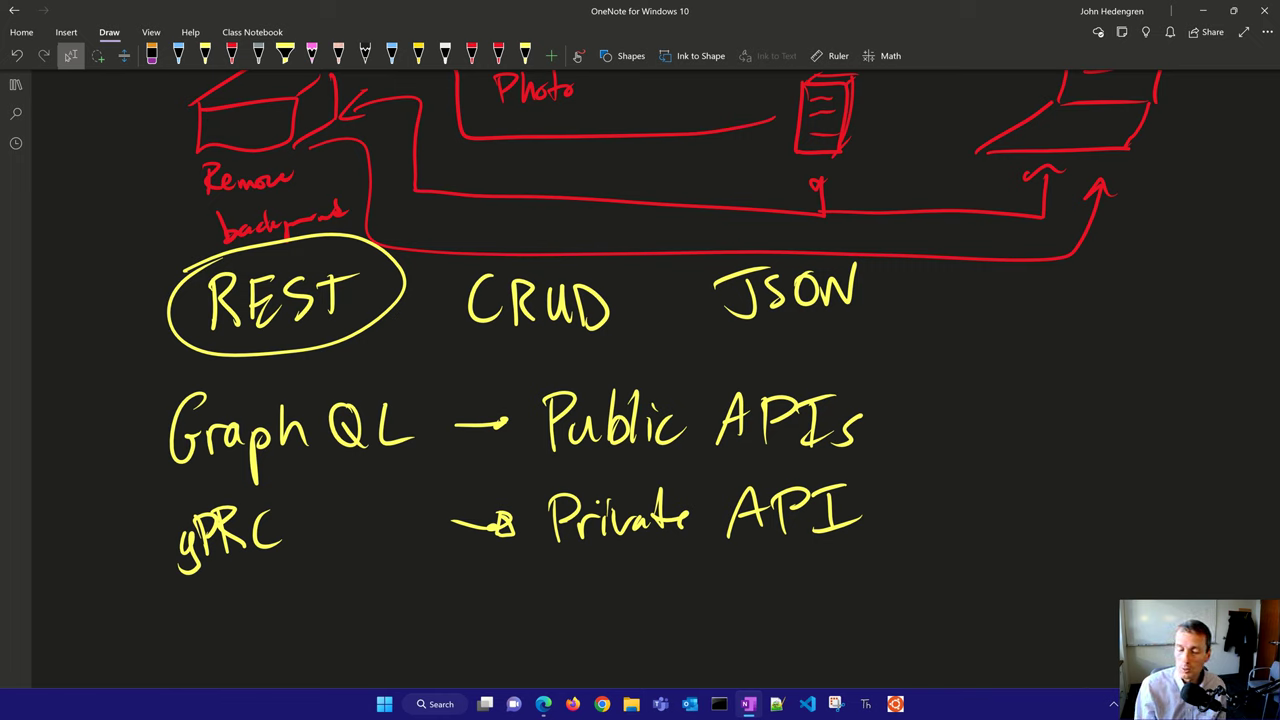
Step: Add an arrow and 'prototypes' after JSON, and circle Public APIs and Private API
mouse_move(894, 299)
mouse_down()
mouse_move(1002, 296)
mouse_move(986, 308)
mouse_move(1022, 340)
mouse_up()
mouse_move(1018, 292)
mouse_down()
mouse_move(1020, 318)
mouse_move(1080, 292)
mouse_move(1100, 304)
mouse_move(1142, 270)
mouse_move(1166, 320)
mouse_move(1224, 284)
mouse_up()
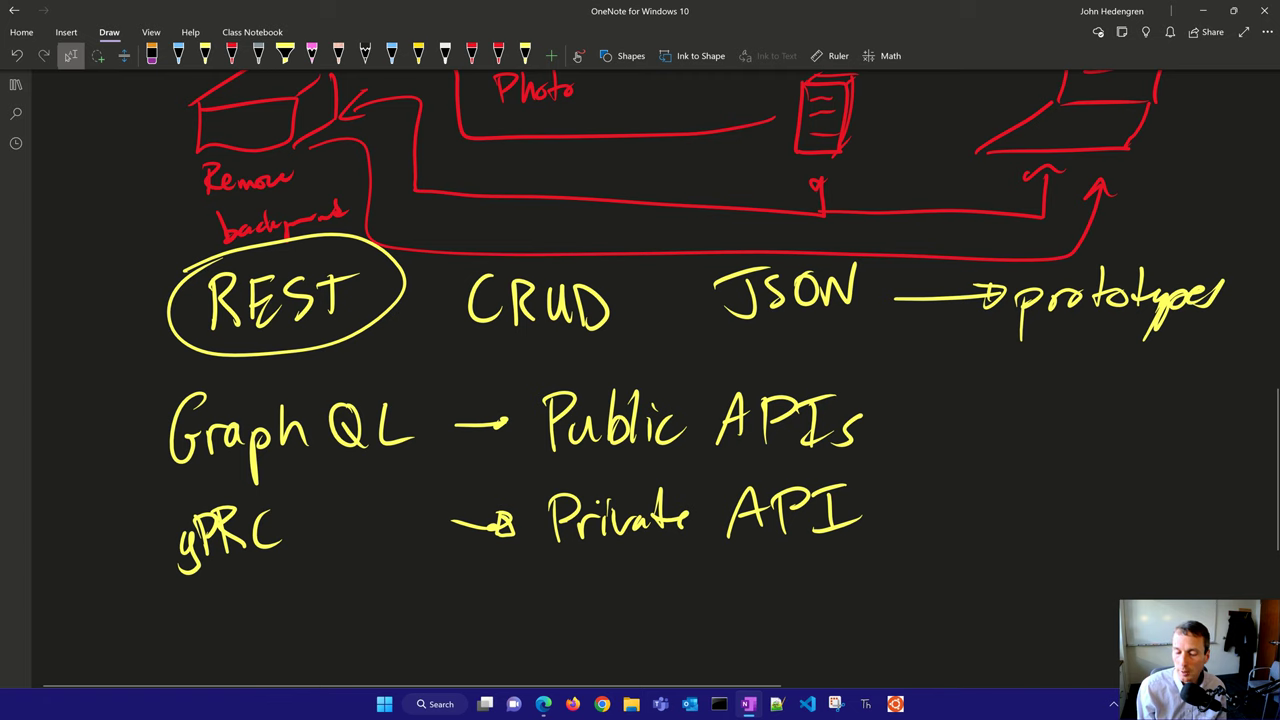
mouse_move(568, 455)
mouse_down()
mouse_move(906, 418)
mouse_move(560, 440)
mouse_up()
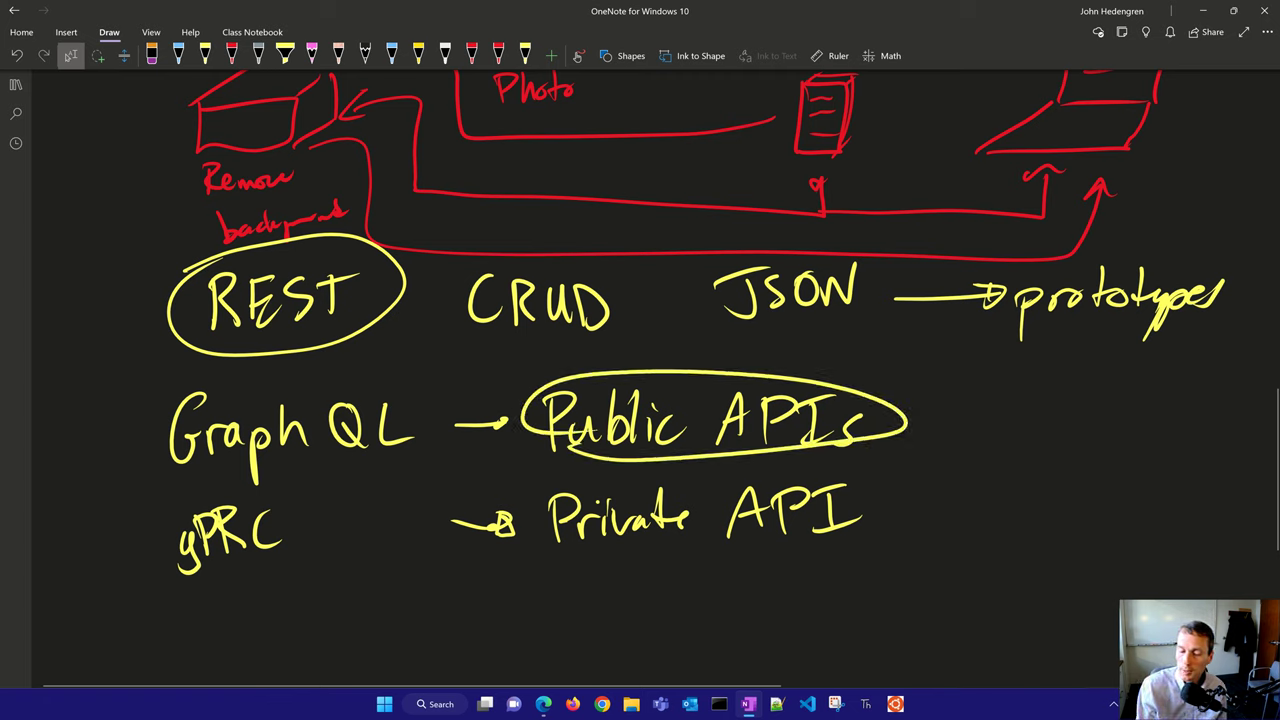
mouse_move(530, 492)
mouse_down()
mouse_move(728, 453)
mouse_move(535, 520)
mouse_up()
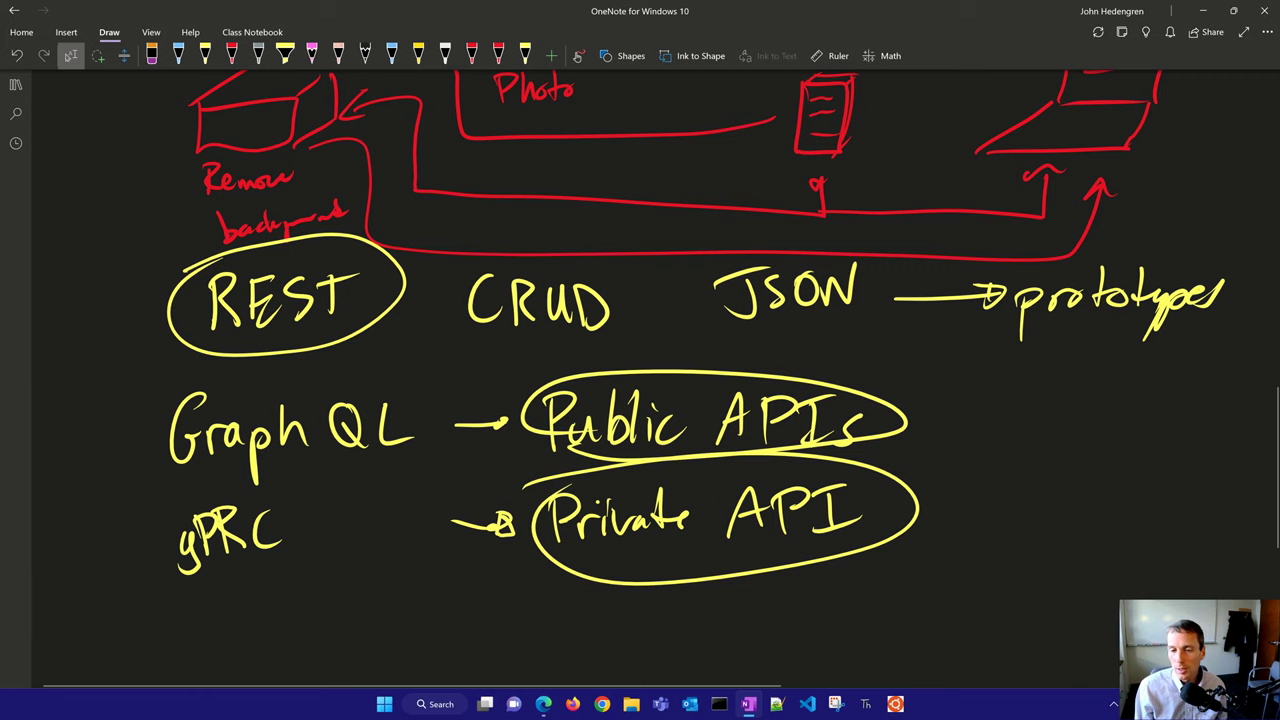
scroll(640, 380, down, 5)
scroll(640, 380, down, 1)
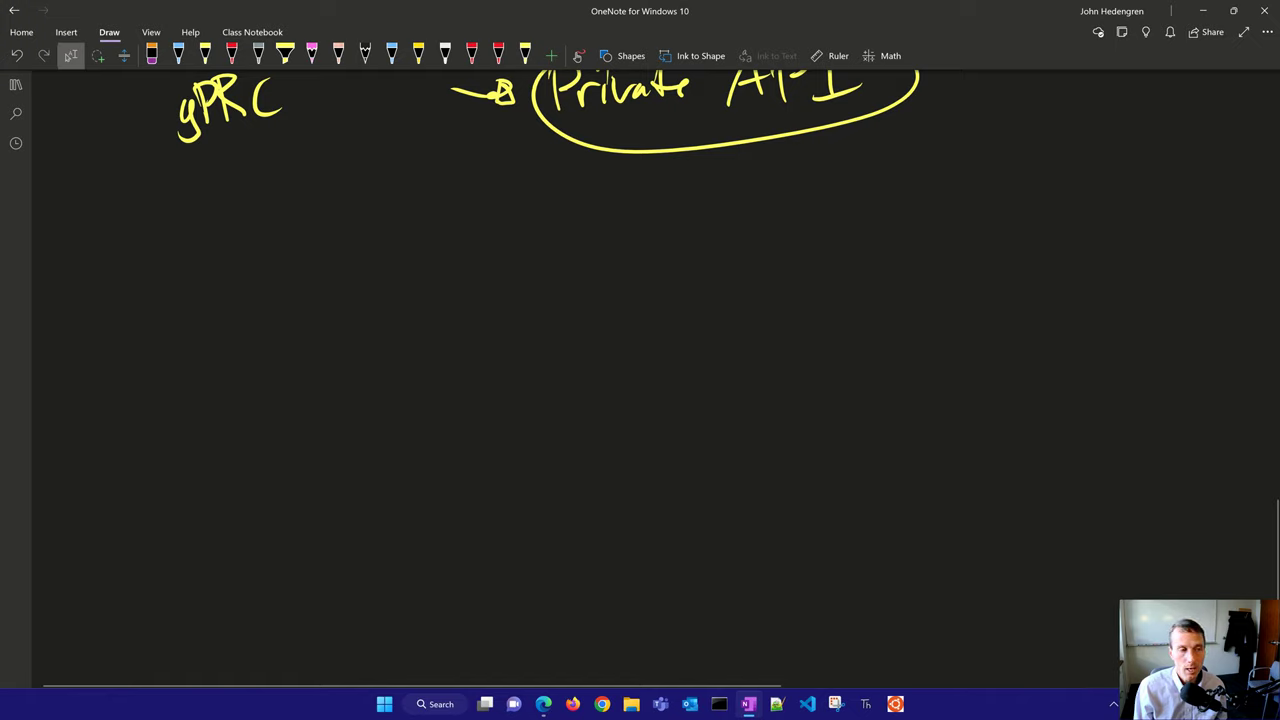
Step: Bring Edge forward, maximize it, and zoom the page to 200%
click(543, 704)
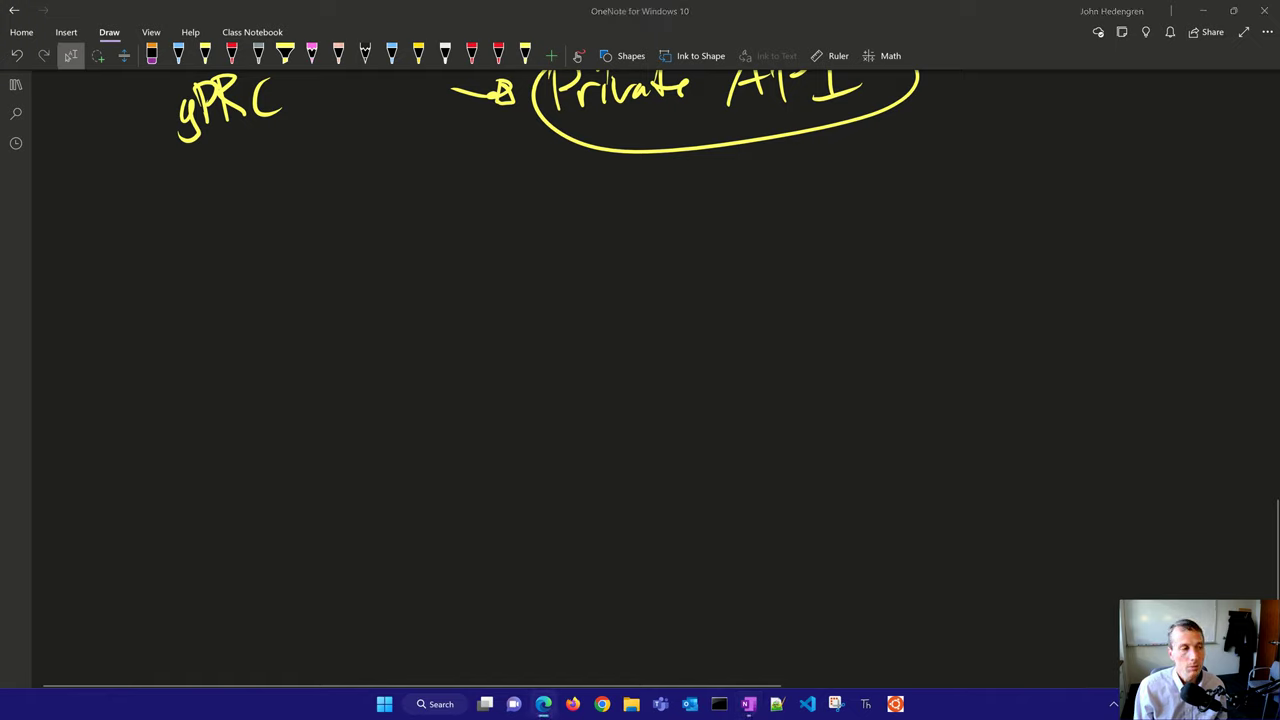
drag(105, 145, 540, 2)
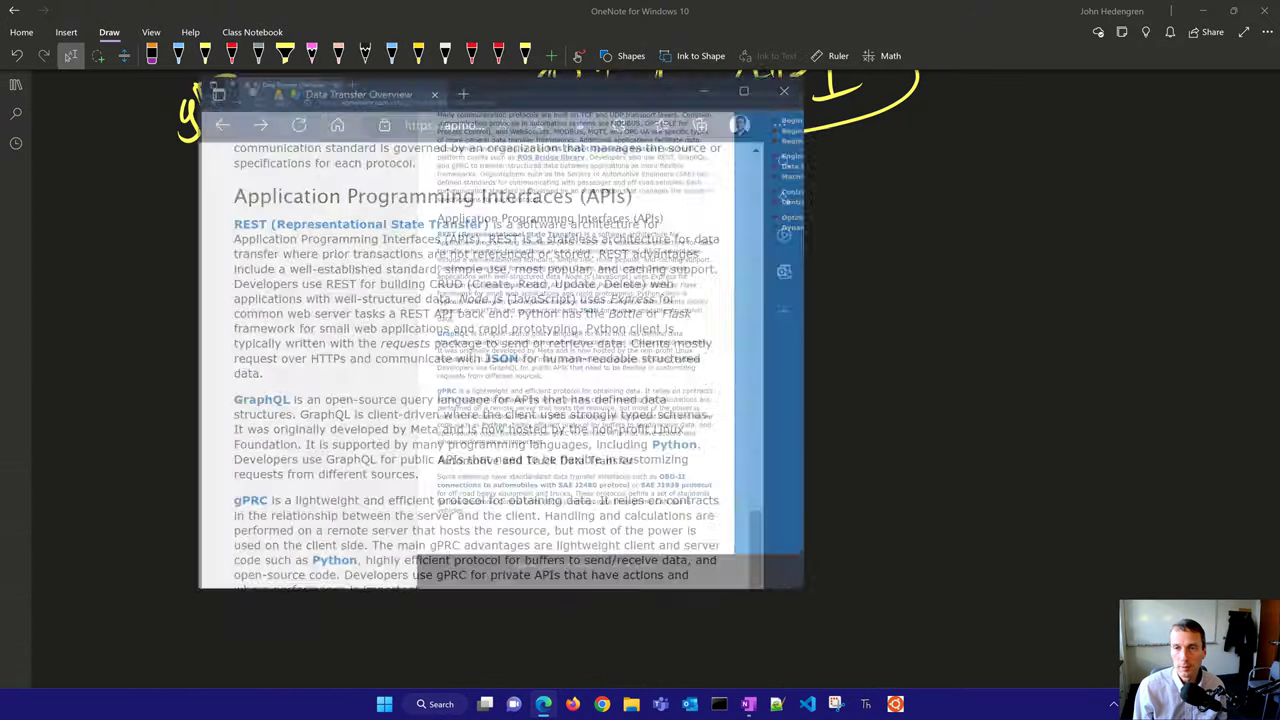
key(ctrl+plus)
key(ctrl+plus)
key(ctrl+plus)
key(ctrl+plus)
key(ctrl+plus)
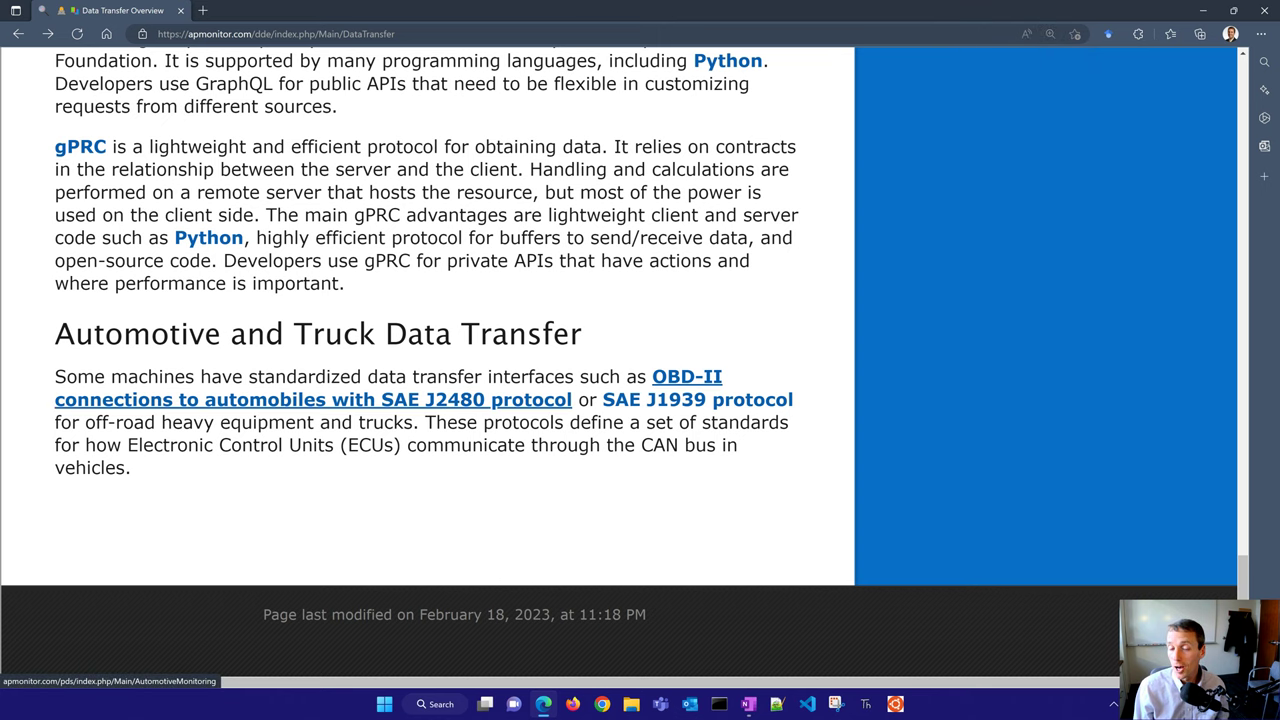
Step: Browse the OBD-II automotive monitoring page, then return to the Data Transfer Overview
click(313, 399)
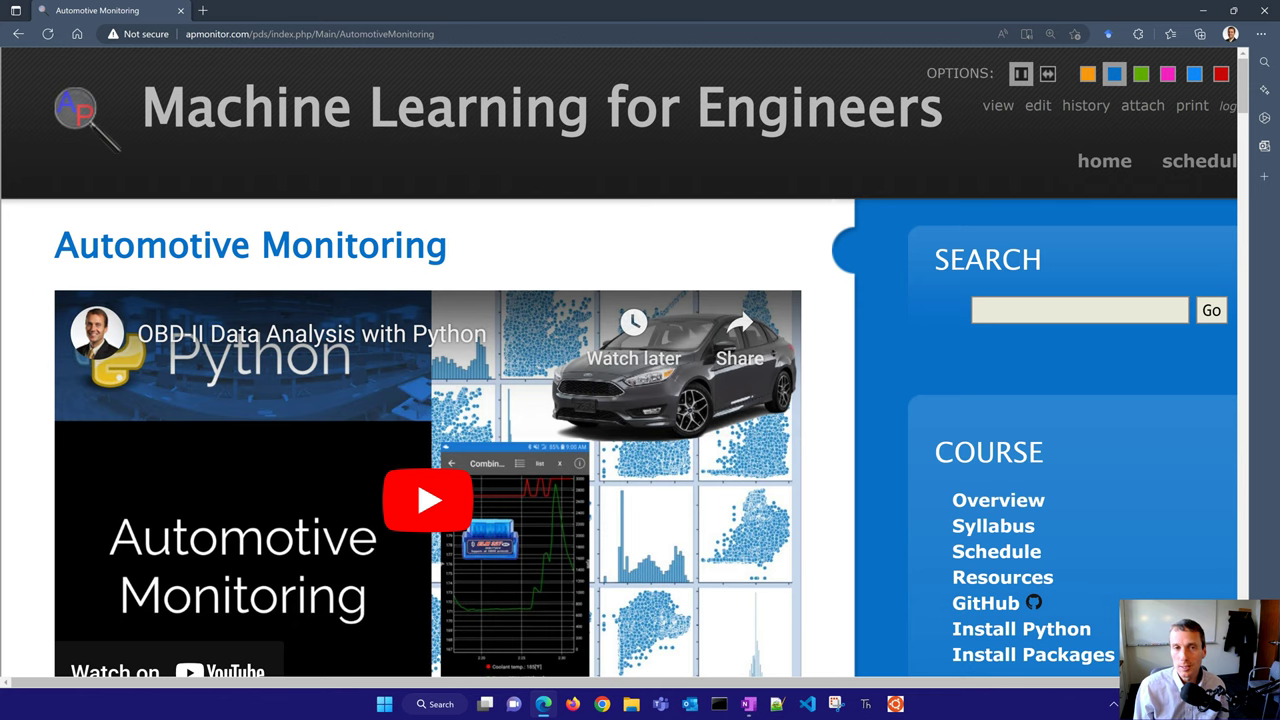
scroll(640, 360, down, 7)
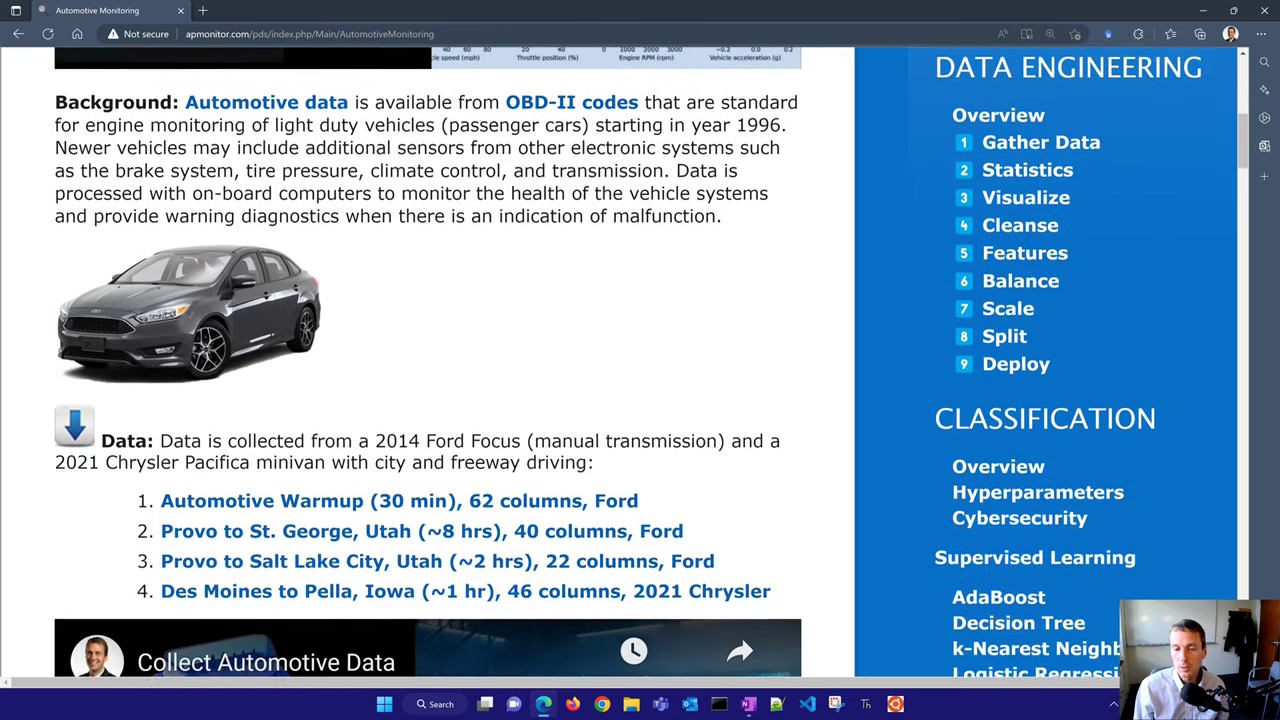
scroll(640, 360, down, 4)
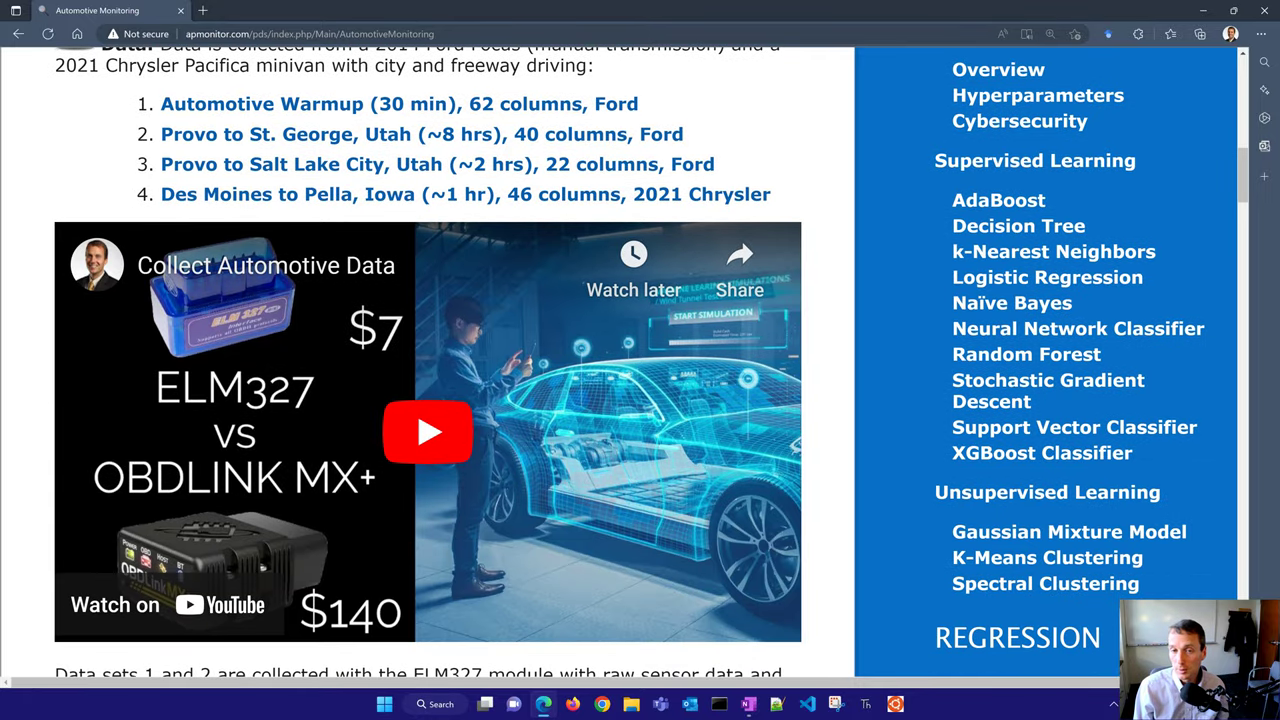
scroll(640, 360, down, 4)
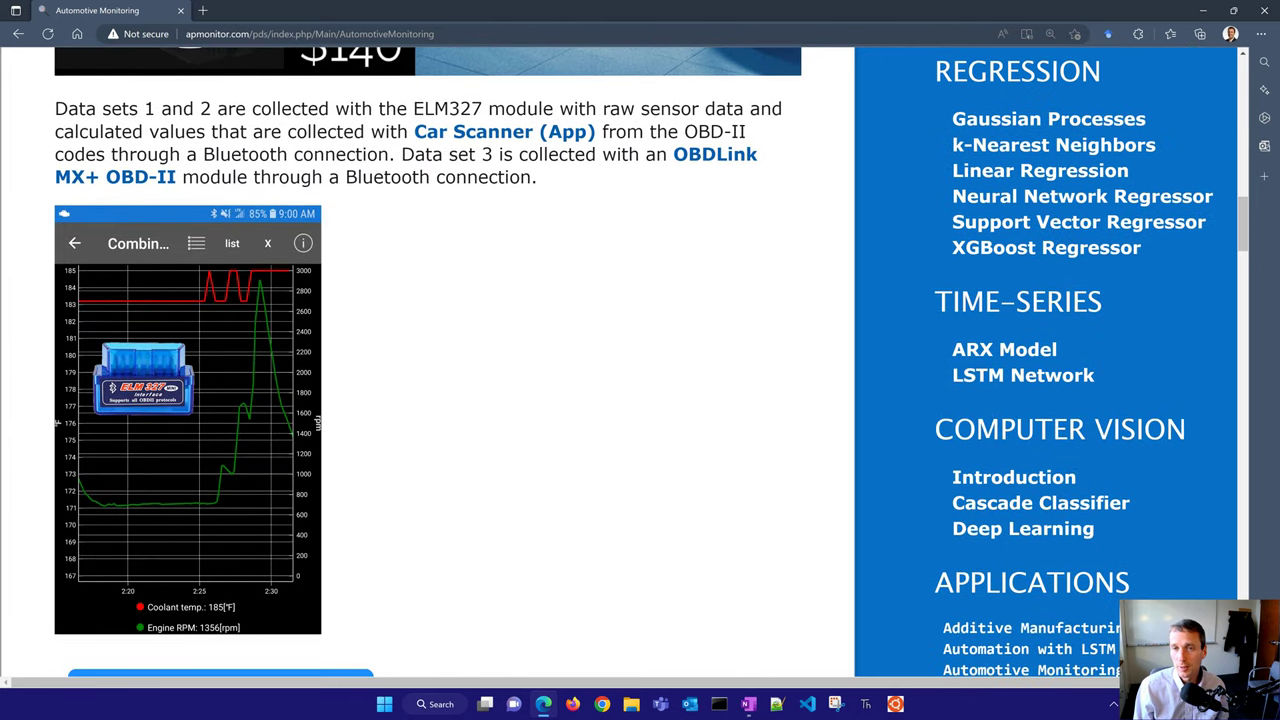
scroll(420, 360, down, 6)
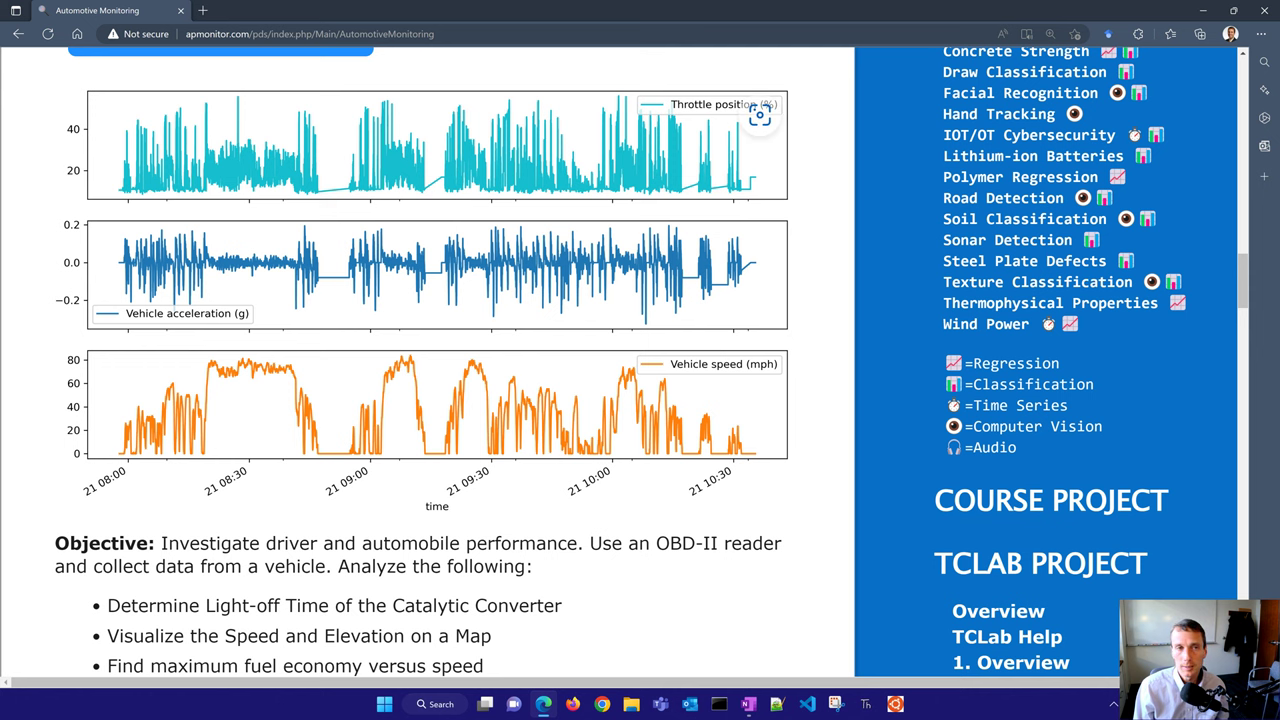
click(18, 33)
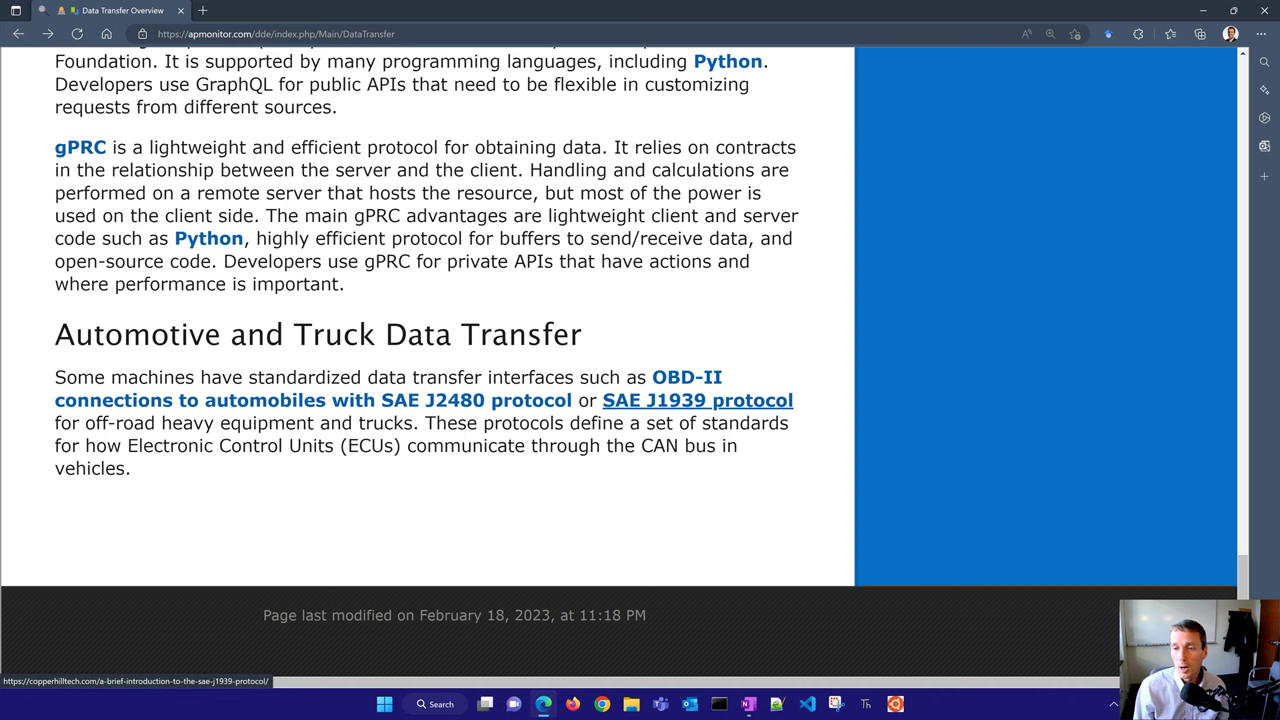
Step: Follow the 'SAE J1939 protocol' link and scroll down the Copperhill article
click(698, 400)
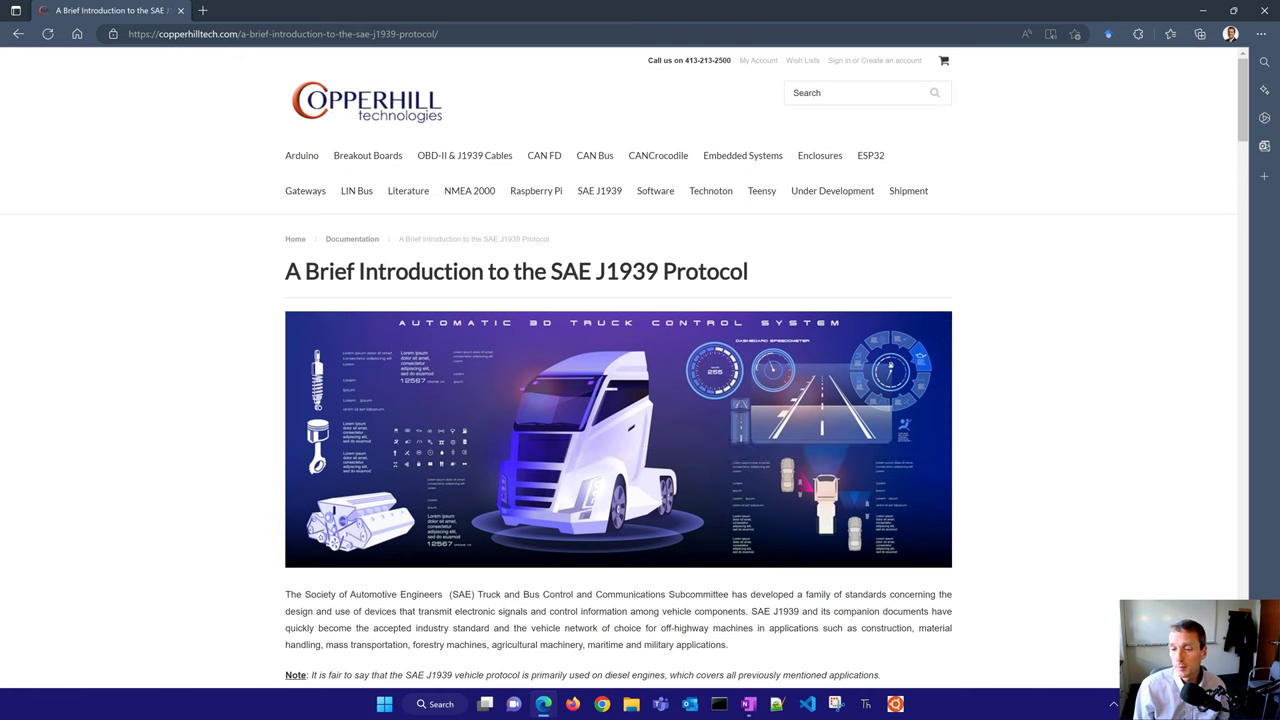
scroll(640, 400, down, 2)
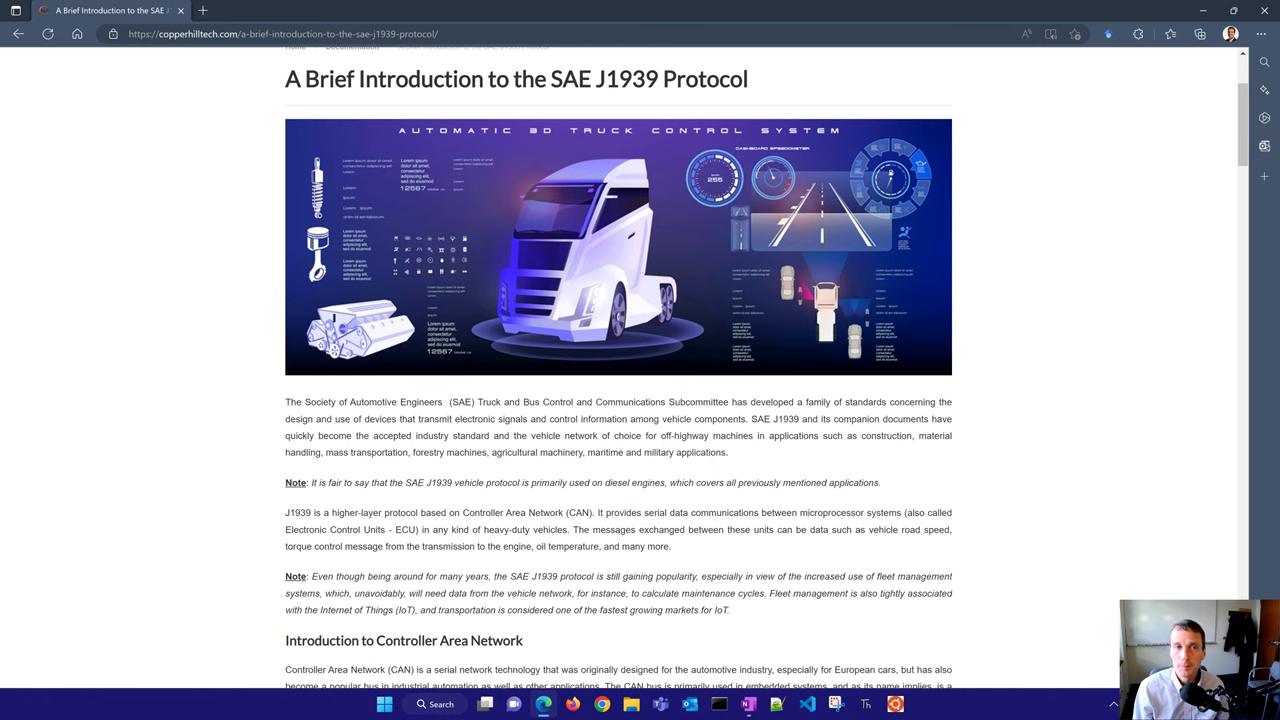
Step: Return to the Data Transfer Overview and preview the Python Modbus Communication page
click(18, 33)
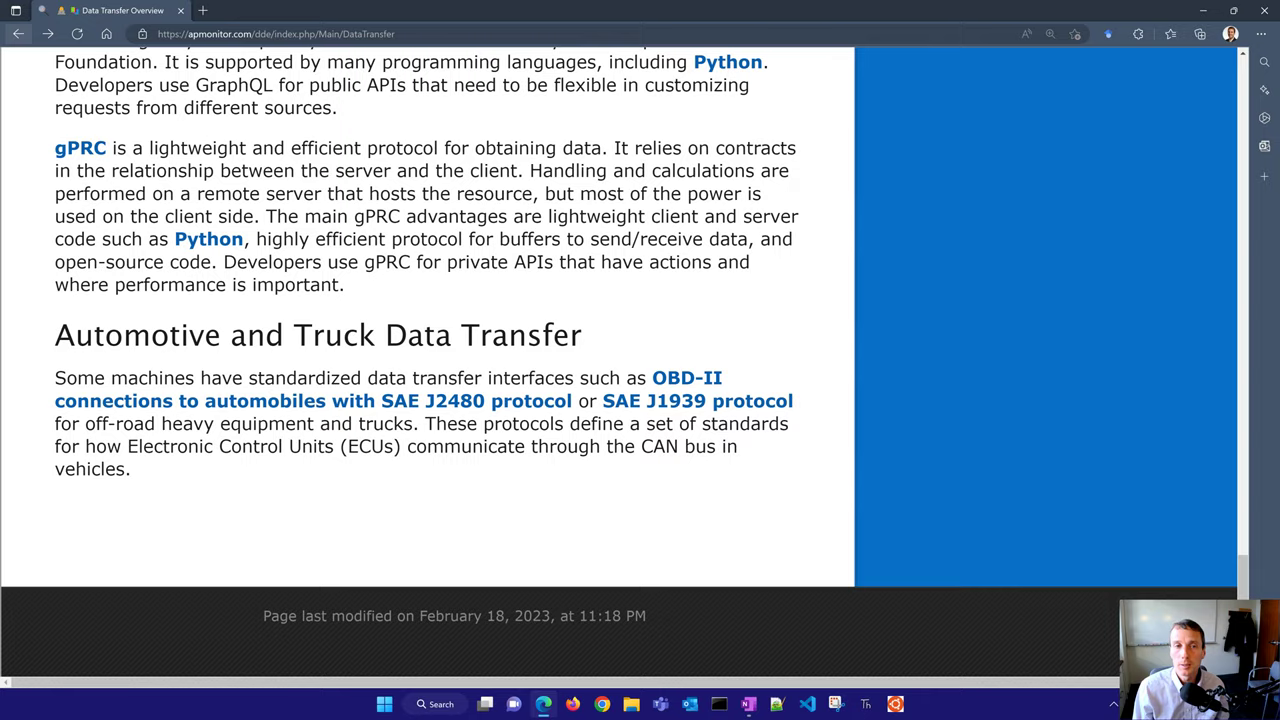
scroll(624, 358, up, 20)
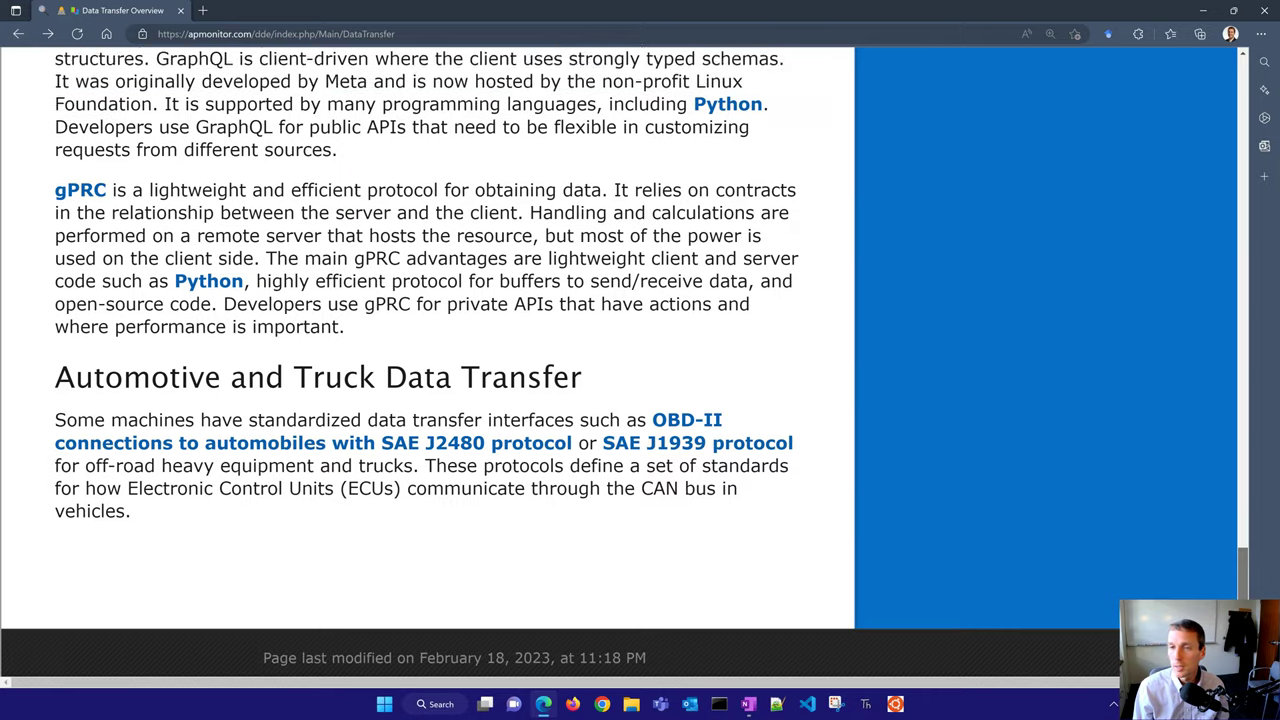
scroll(624, 358, up, 4)
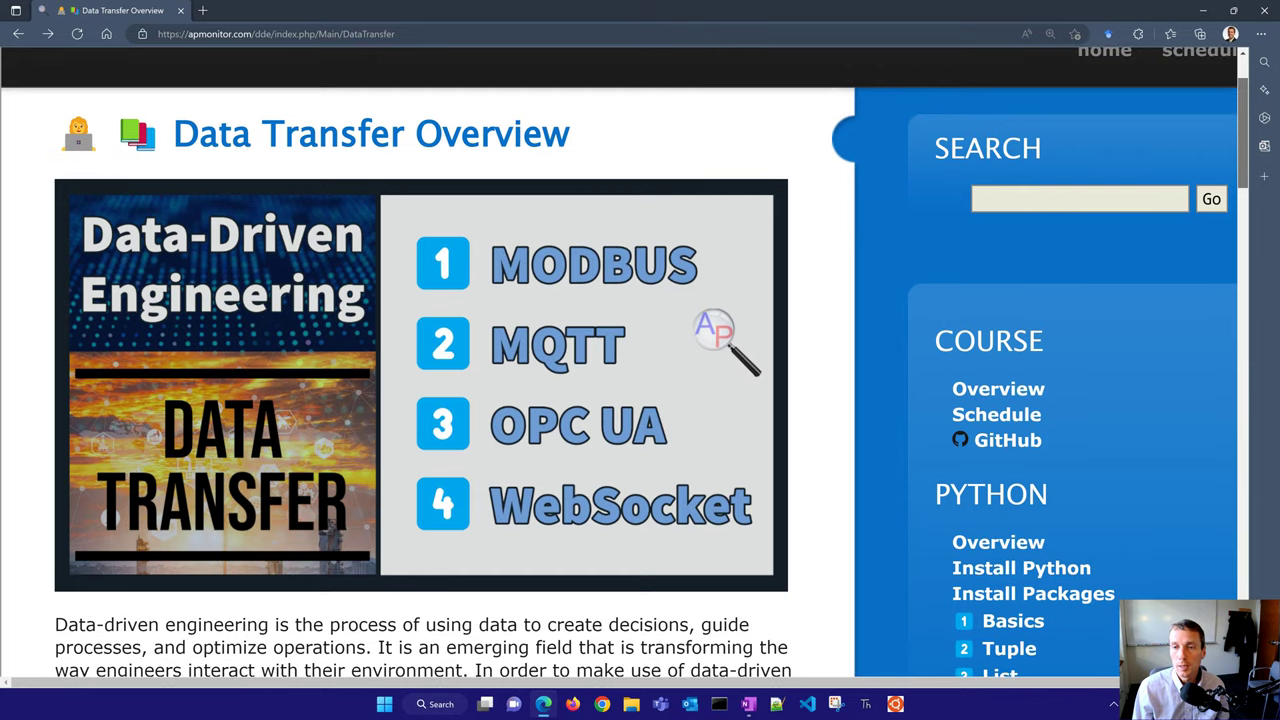
scroll(624, 358, down, 2)
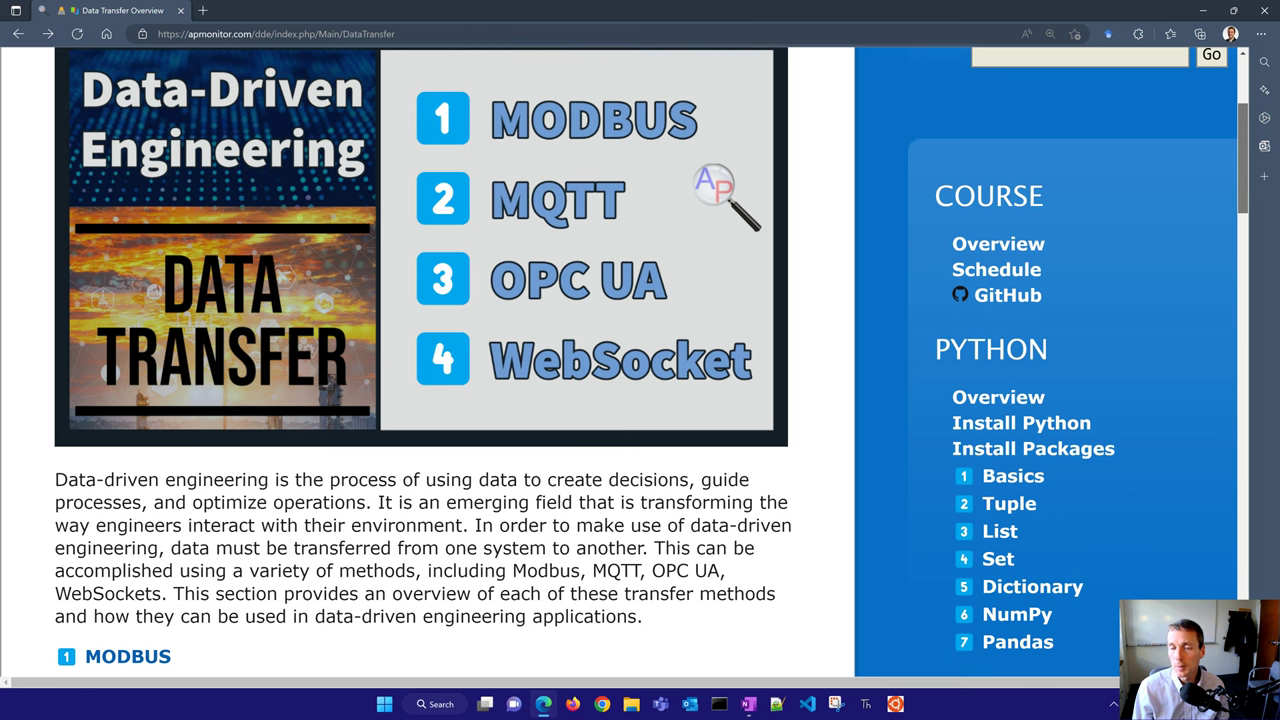
scroll(624, 358, down, 2)
scroll(624, 358, down, 4)
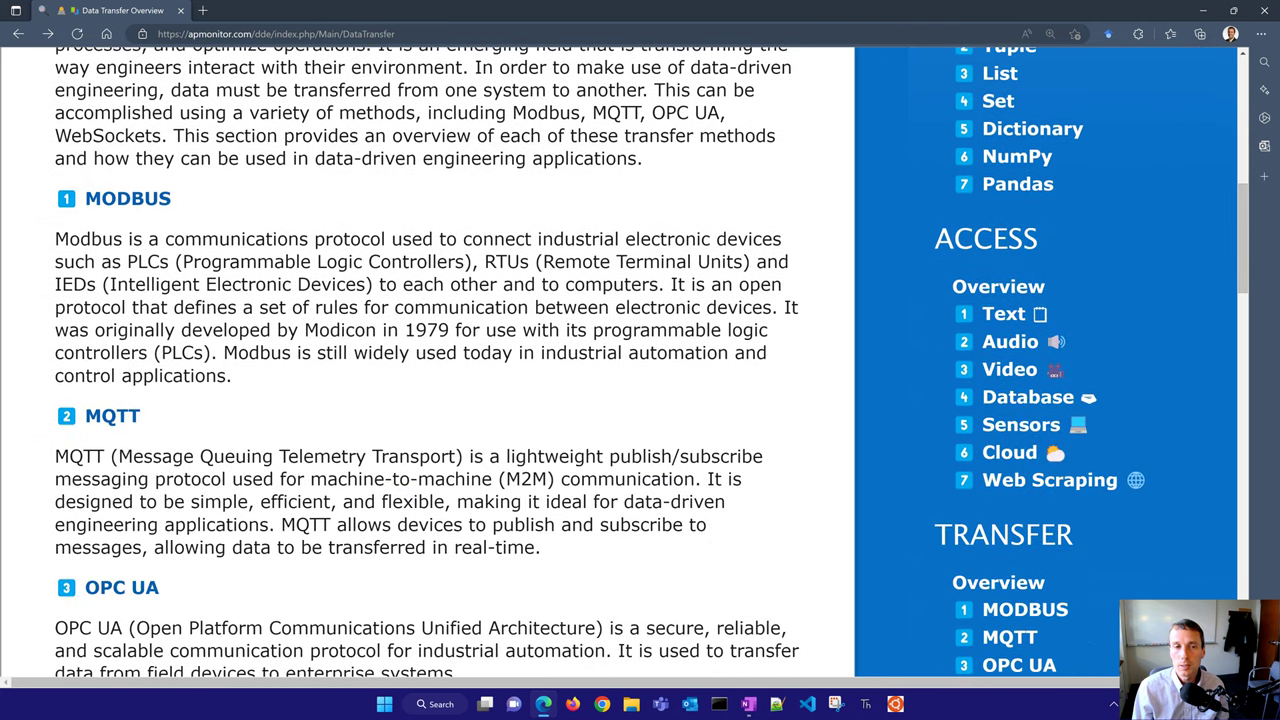
click(128, 198)
scroll(128, 205, down, 1)
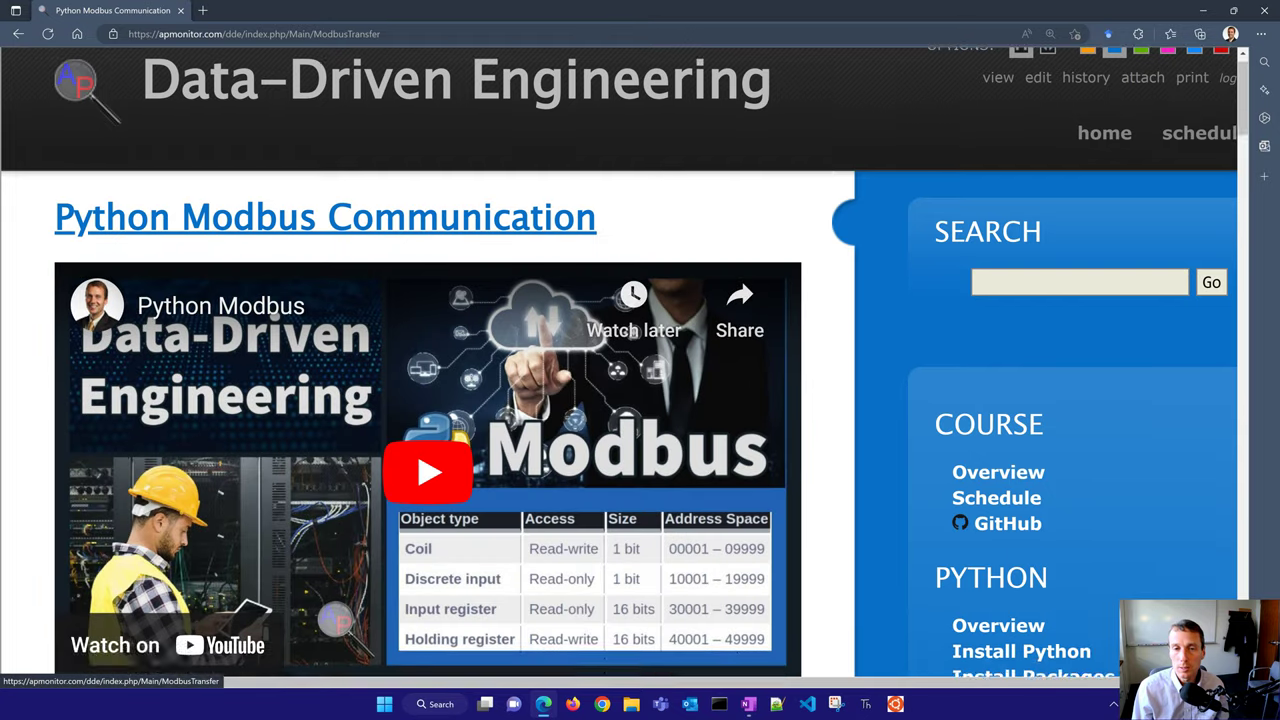
scroll(624, 358, down, 2)
click(18, 33)
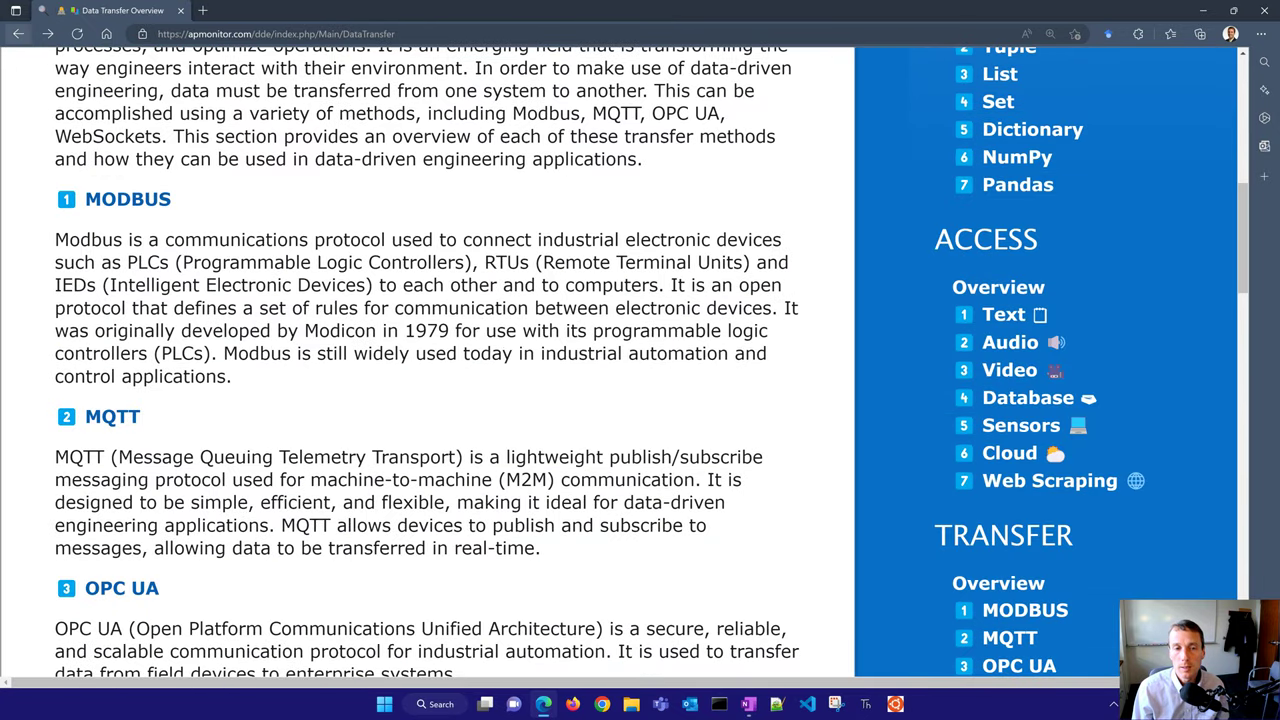
Step: Preview the MQTT Communication and Python OPC UA pages, returning to the overview after each
click(112, 416)
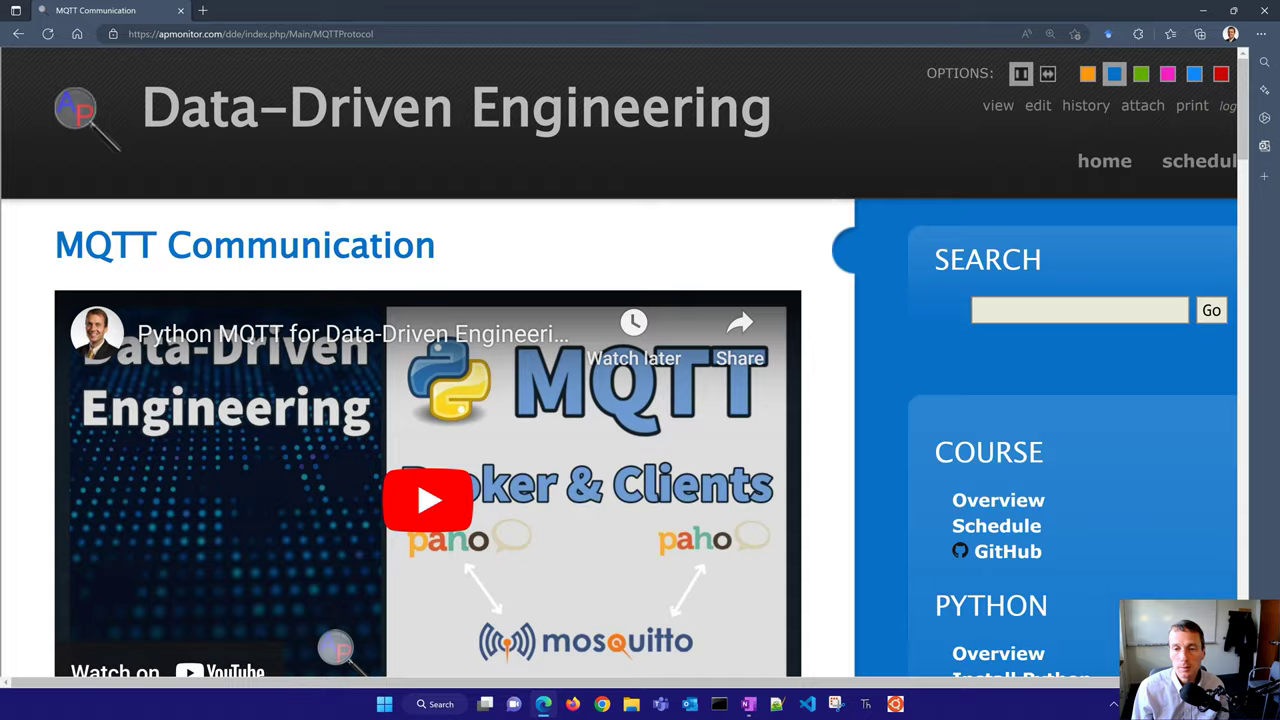
scroll(336, 648, down, 2)
click(18, 33)
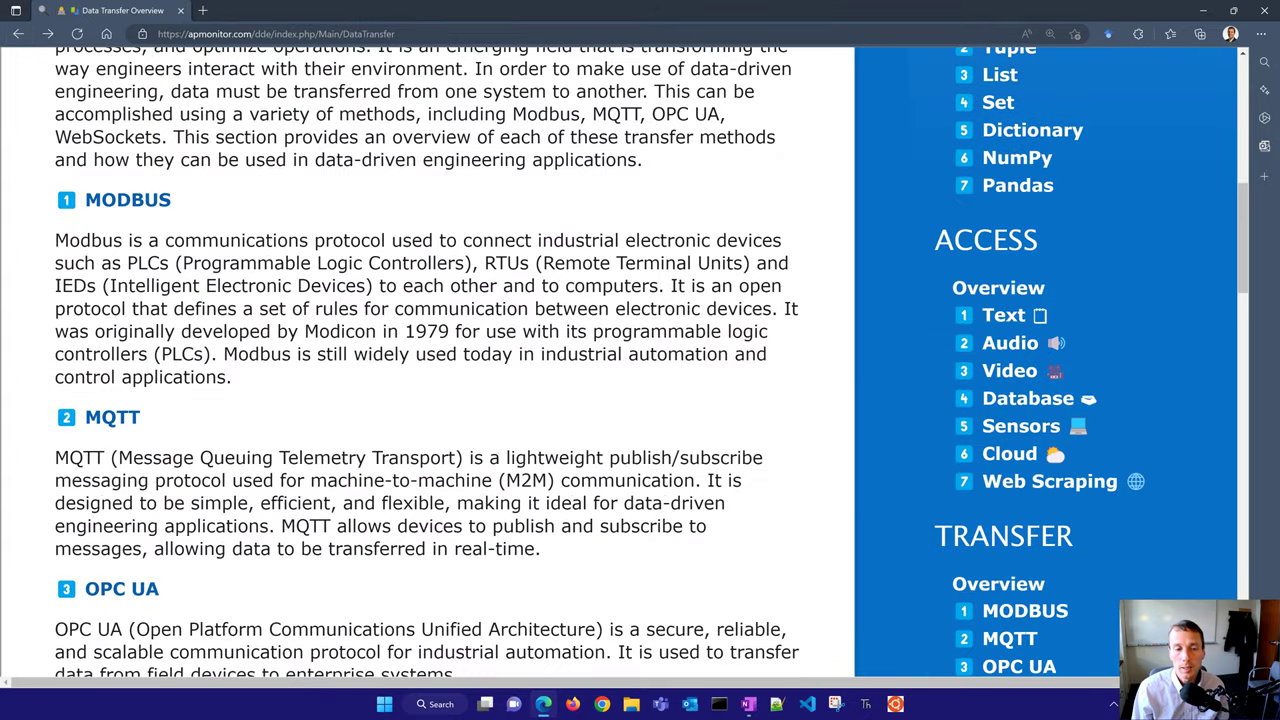
click(121, 589)
scroll(337, 460, down, 3)
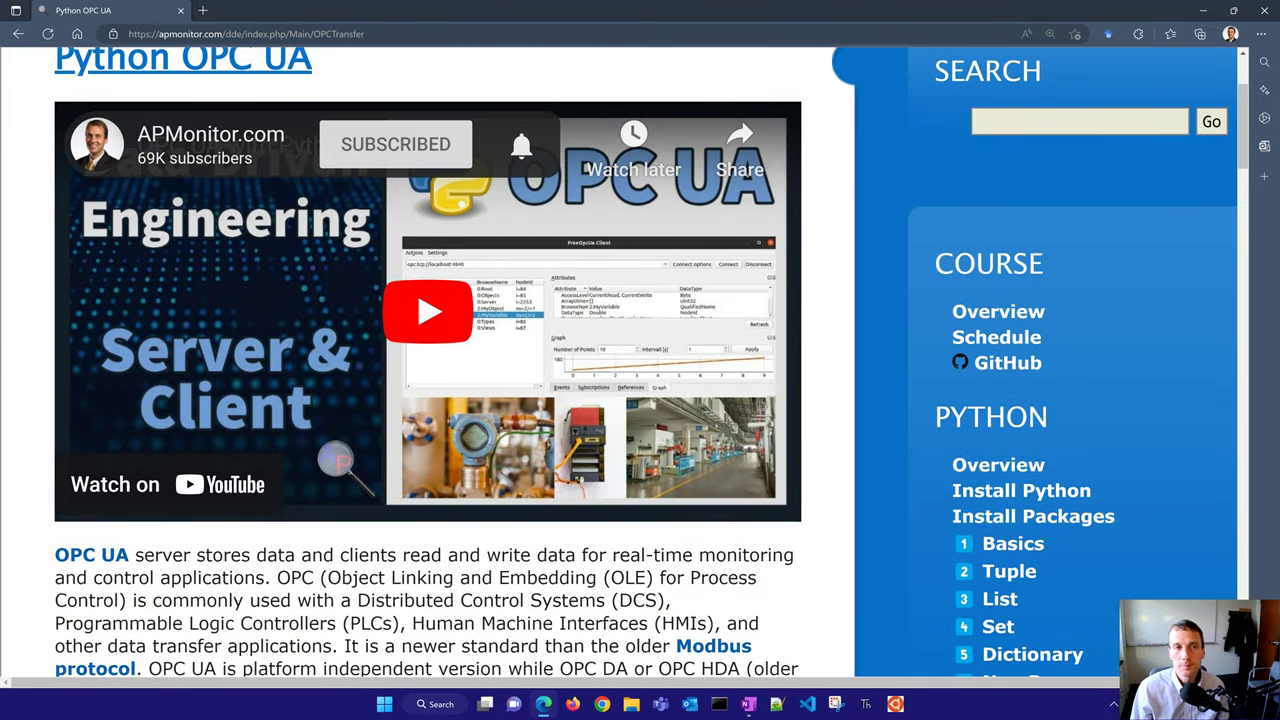
click(18, 33)
Step: Preview the WebSocket Communication page, then go back to the top of the overview
scroll(123, 423, down, 4)
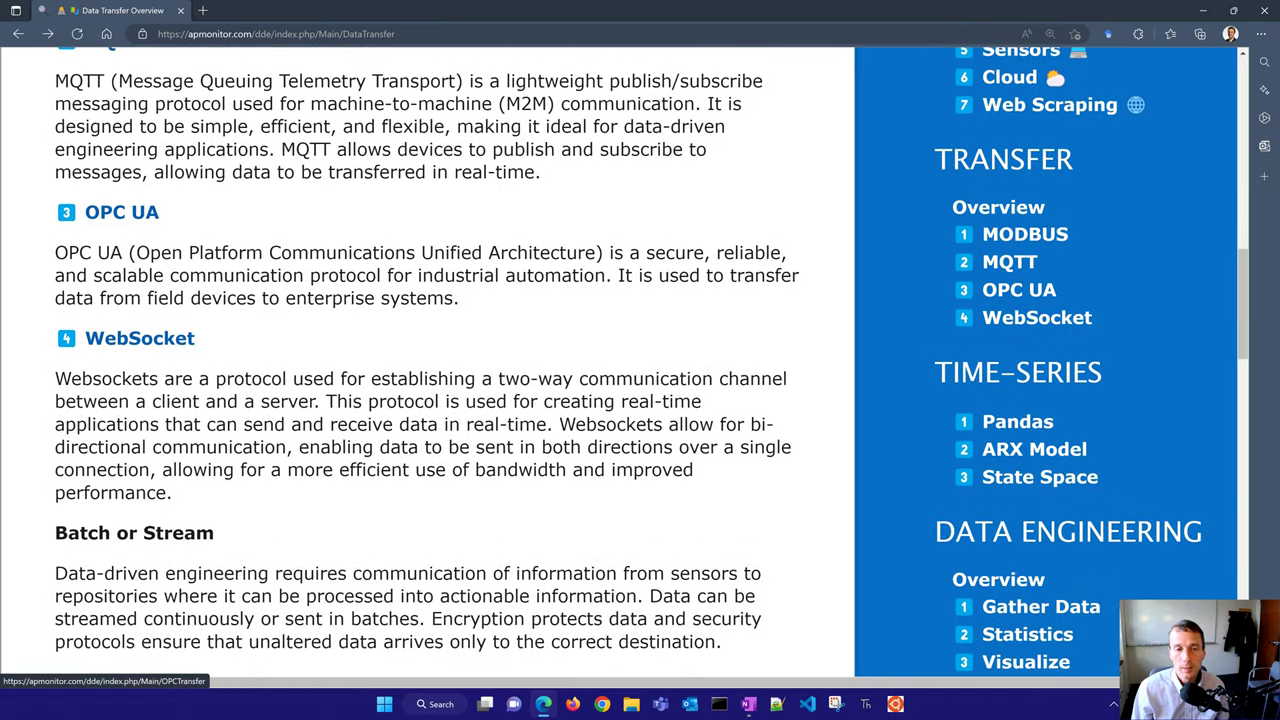
click(139, 338)
scroll(139, 338, down, 1)
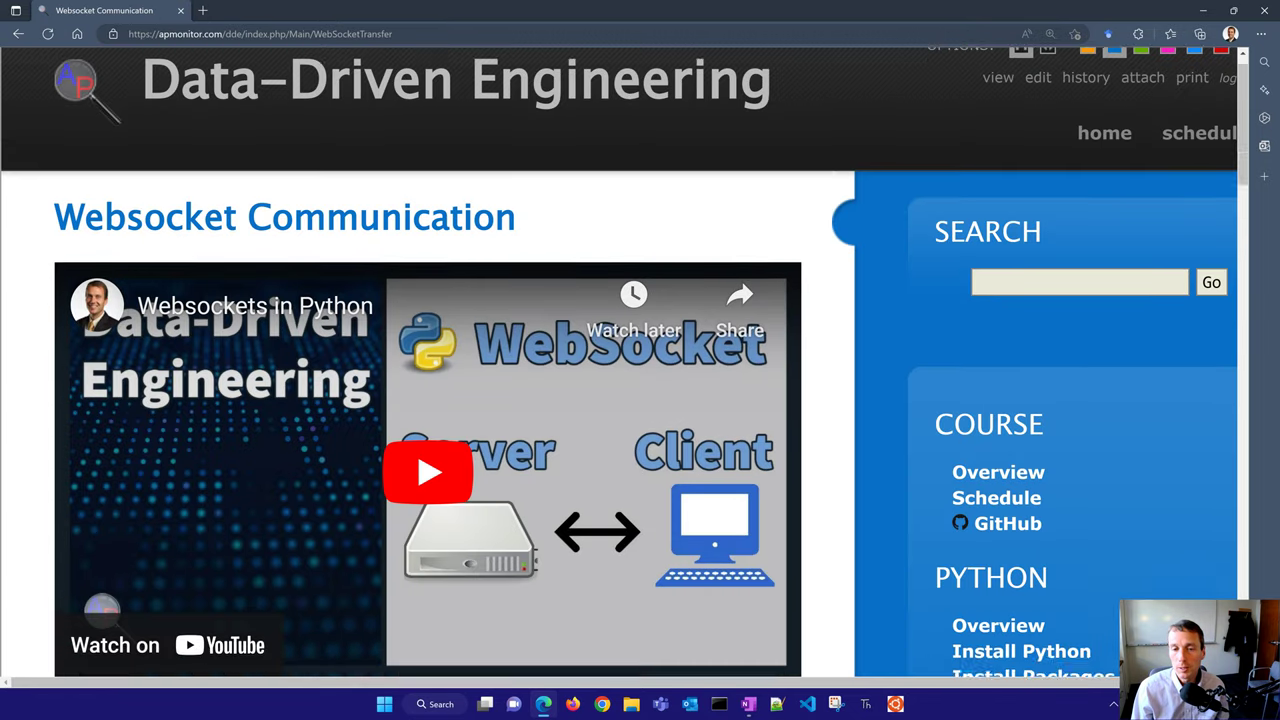
scroll(640, 400, down, 4)
scroll(640, 400, up, 3)
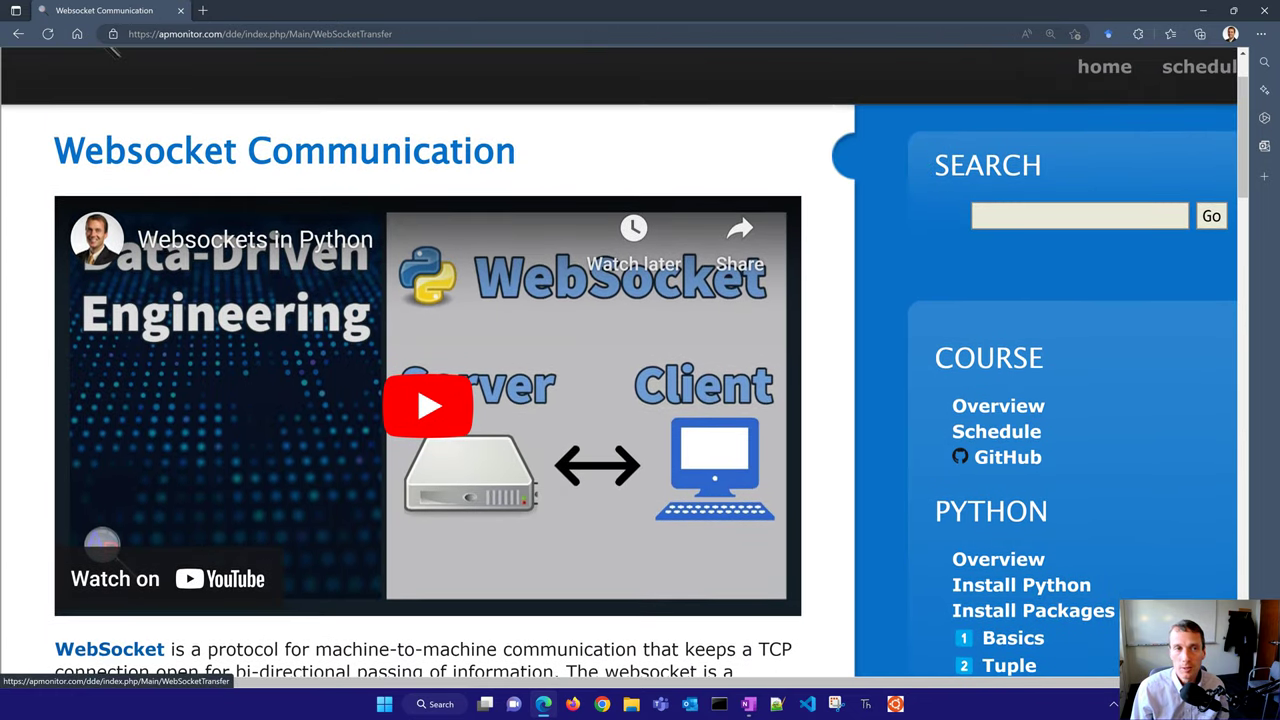
click(18, 33)
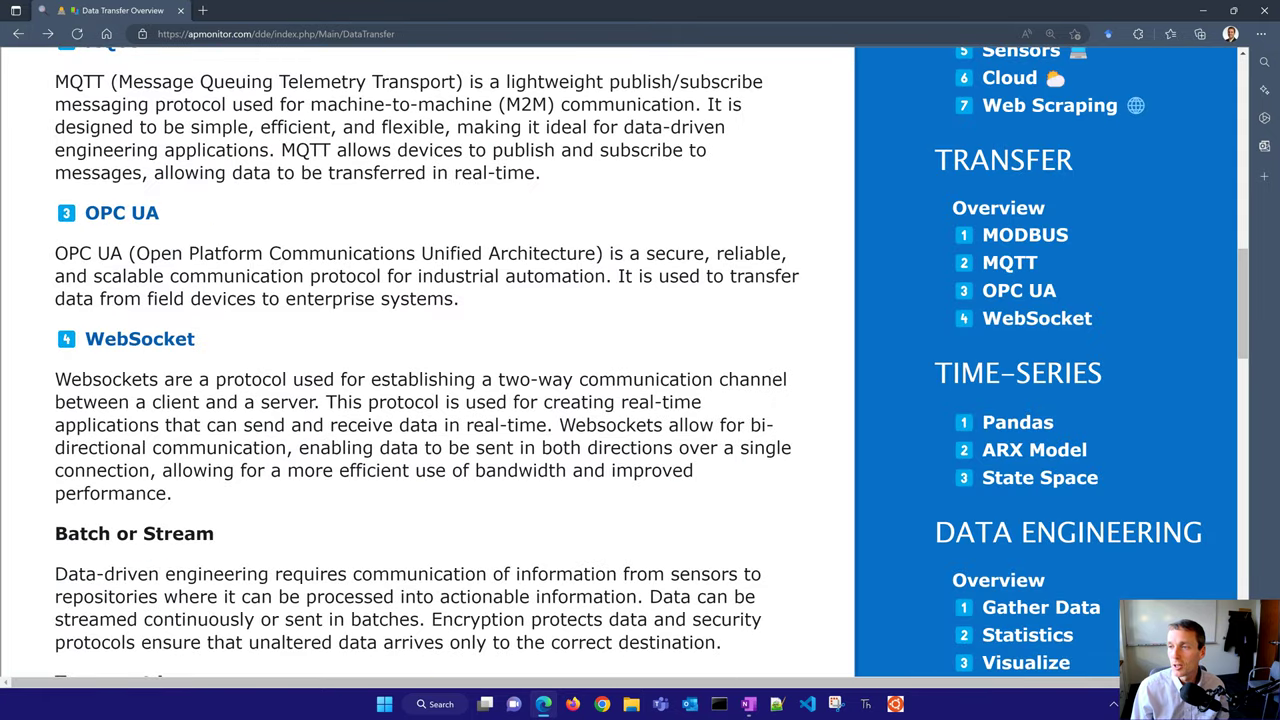
scroll(651, 360, up, 8)
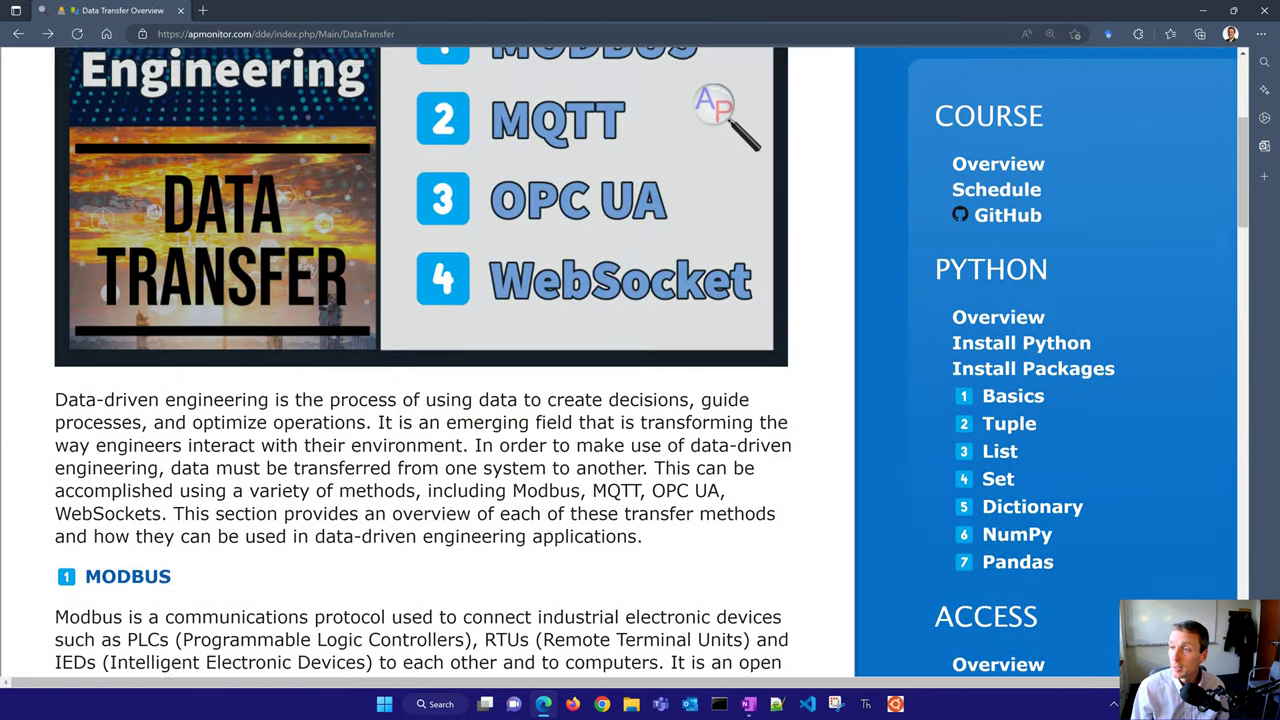
scroll(640, 360, up, 1)
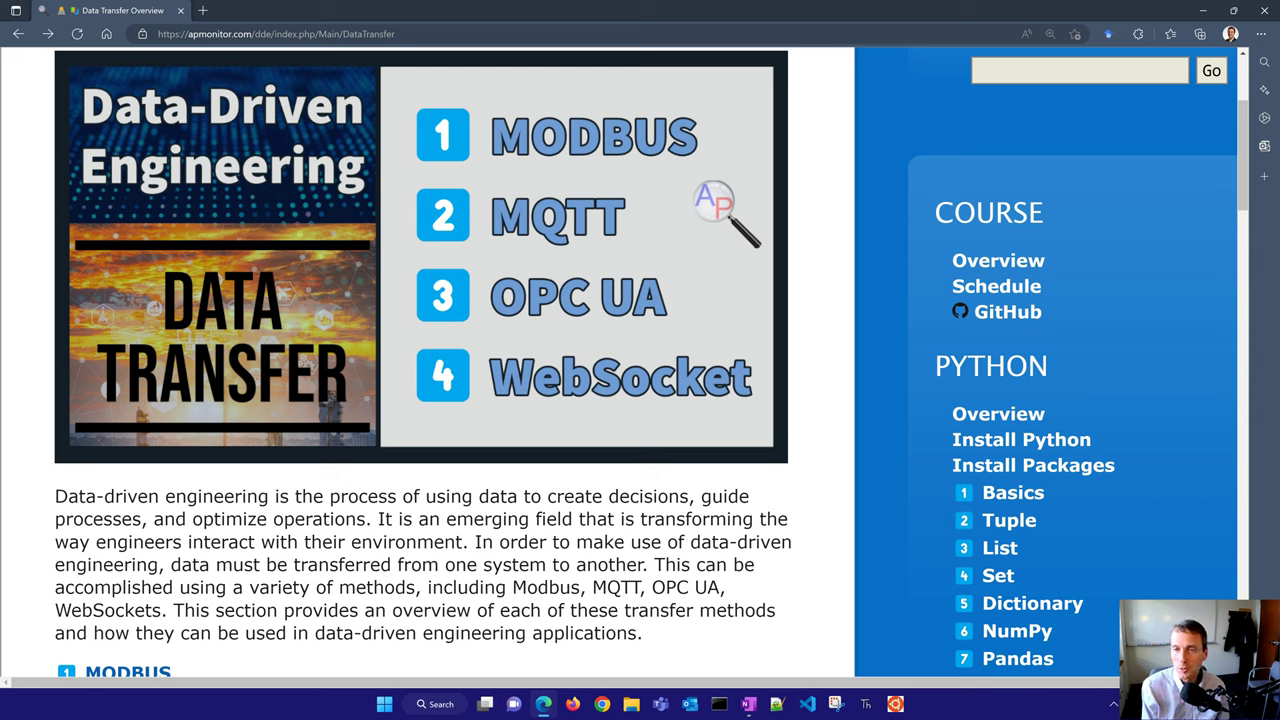